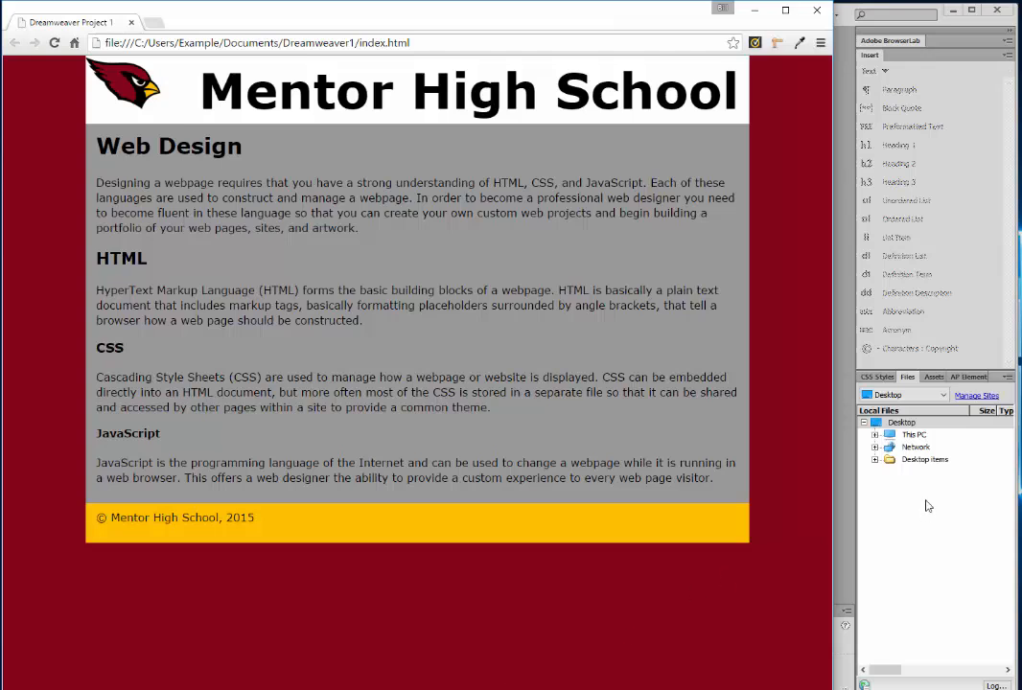
Step: Switch to Dreamweaver and start a new site named Dreamweaver Project 1
{"action": "left_click_drag", "start_coordinate": [833, 317], "coordinate": [999, 312]}
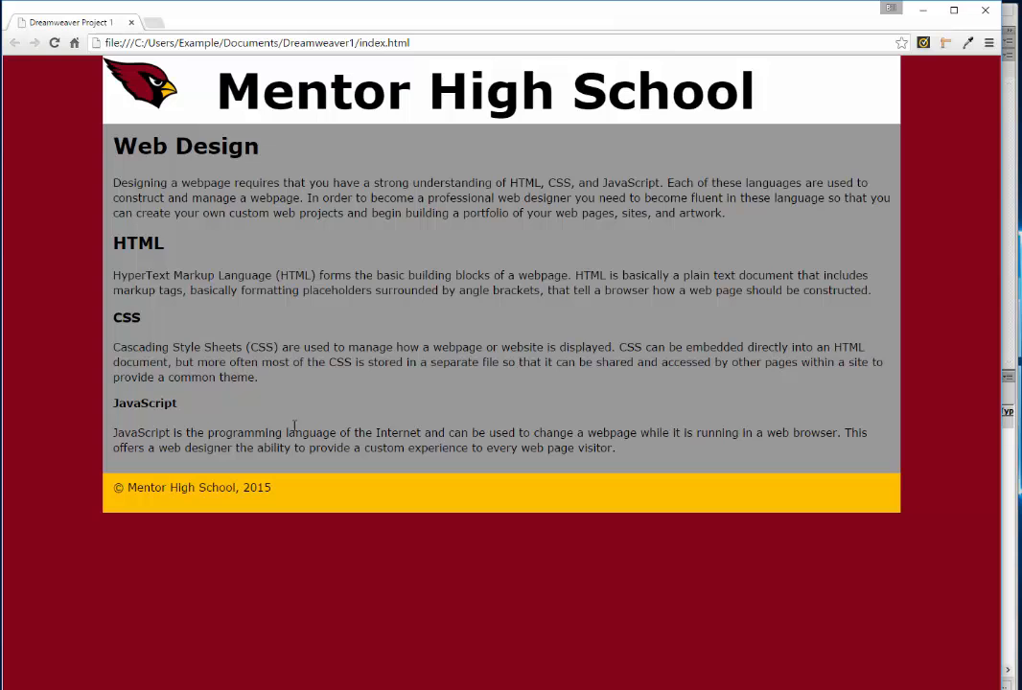
{"action": "left_click", "coordinate": [927, 8]}
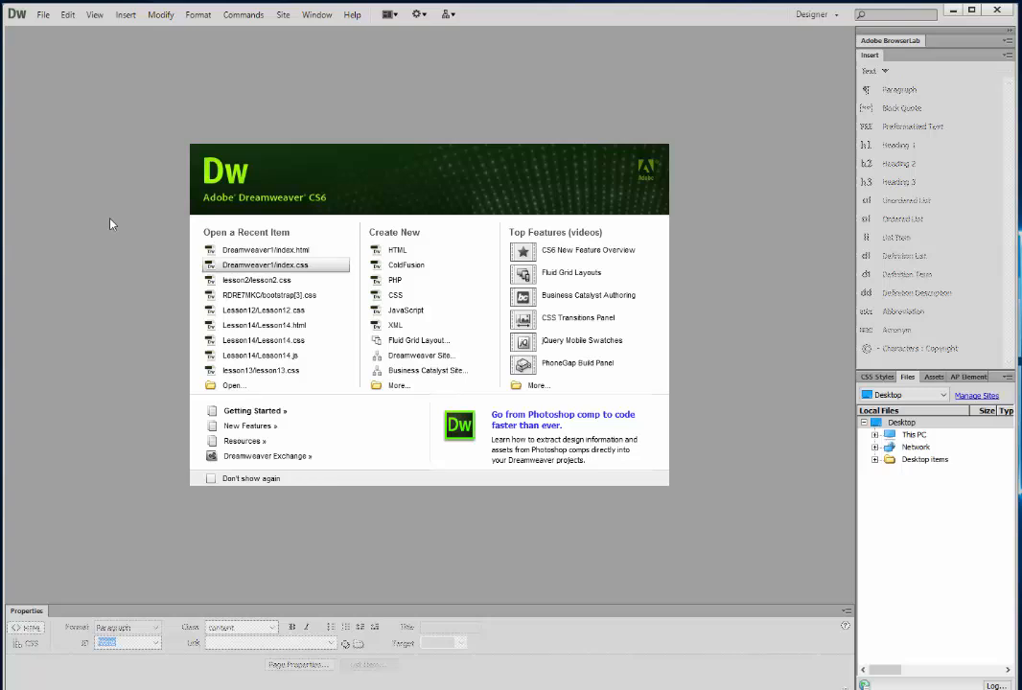
{"action": "left_click", "coordinate": [284, 19]}
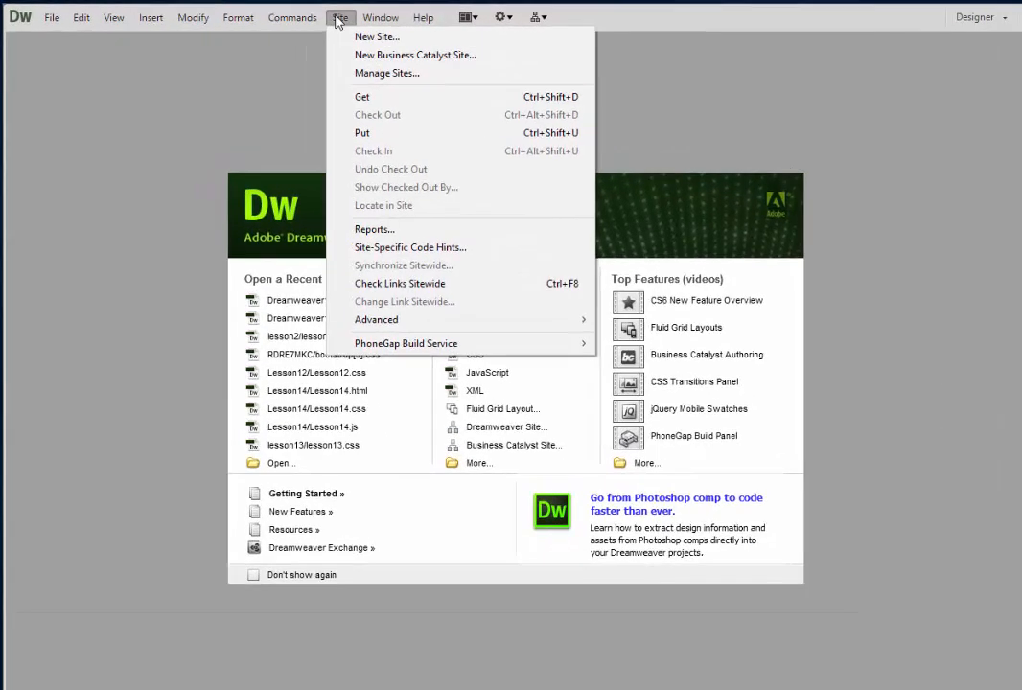
{"action": "left_click", "coordinate": [355, 40]}
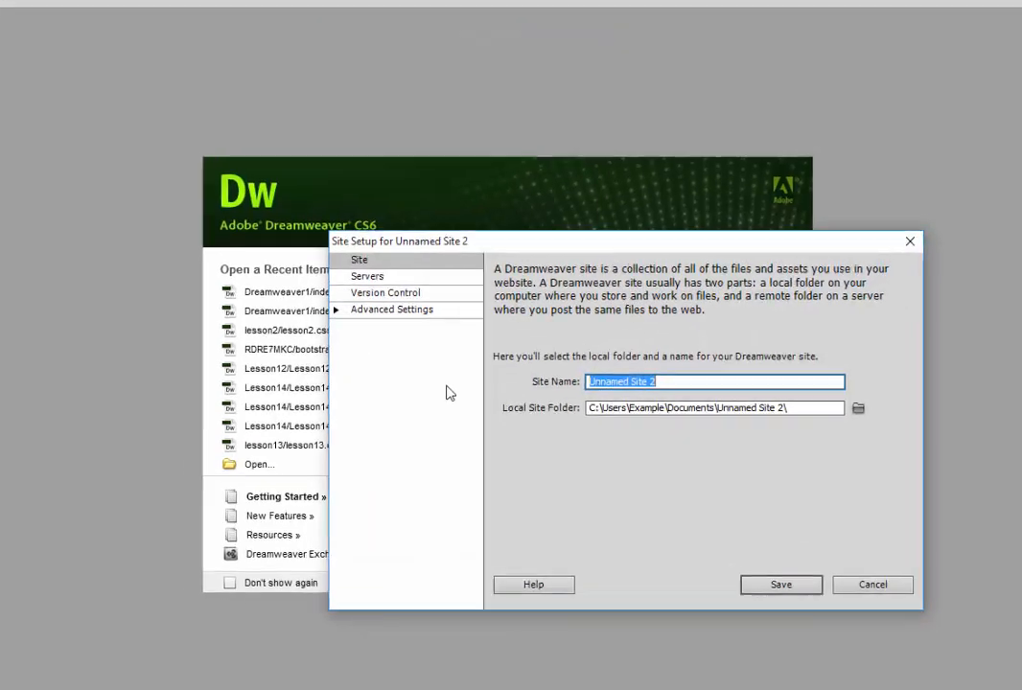
{"action": "type", "text": "Dreaw"}
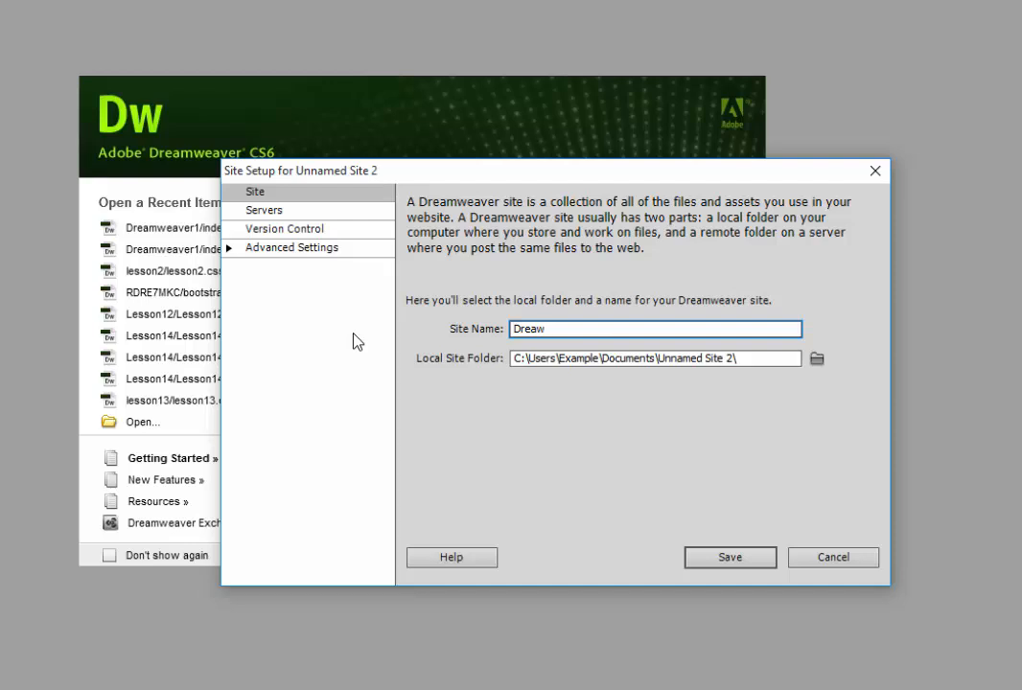
{"action": "key", "text": "BackSpace"}
{"action": "type", "text": "me"}
{"action": "key", "text": "BackSpace"}
{"action": "key", "text": "BackSpace"}
{"action": "type", "text": "mweaver Project 1"}
Step: Set the local site folder to Dreamweaver1 in Documents and save the site definition
{"action": "left_click", "coordinate": [817, 359]}
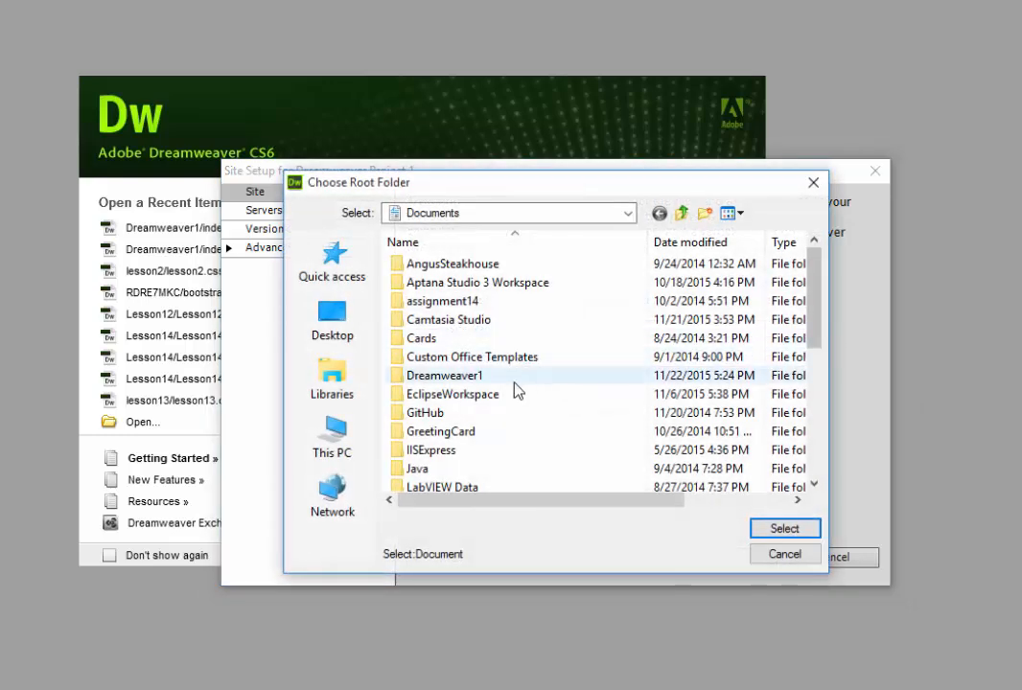
{"action": "left_click", "coordinate": [465, 376]}
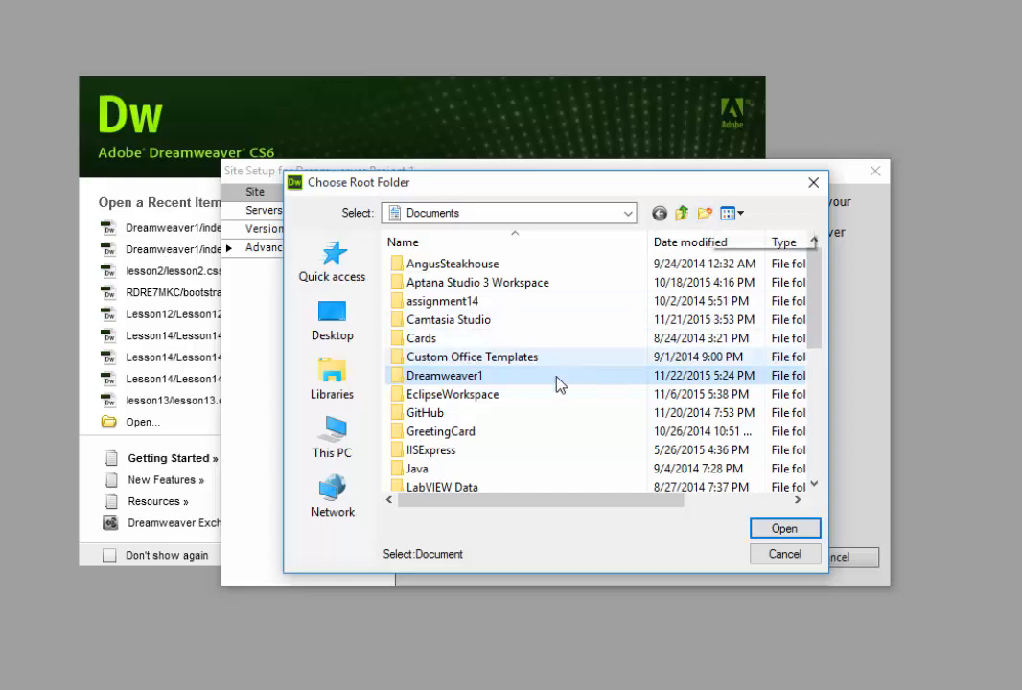
{"action": "double_click", "coordinate": [532, 380]}
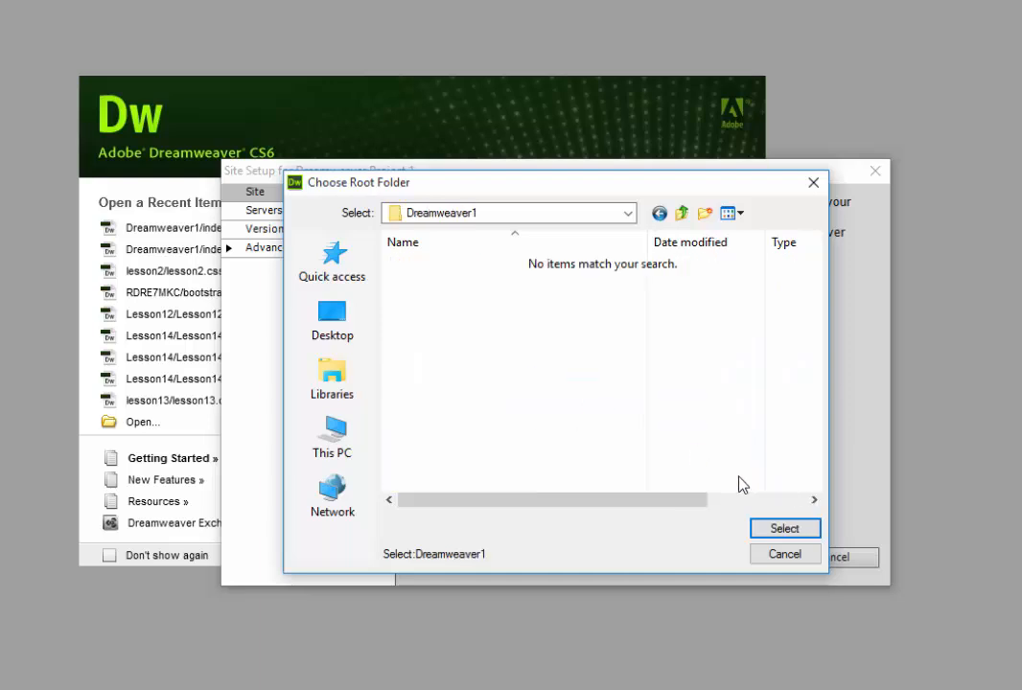
{"action": "left_click", "coordinate": [784, 528]}
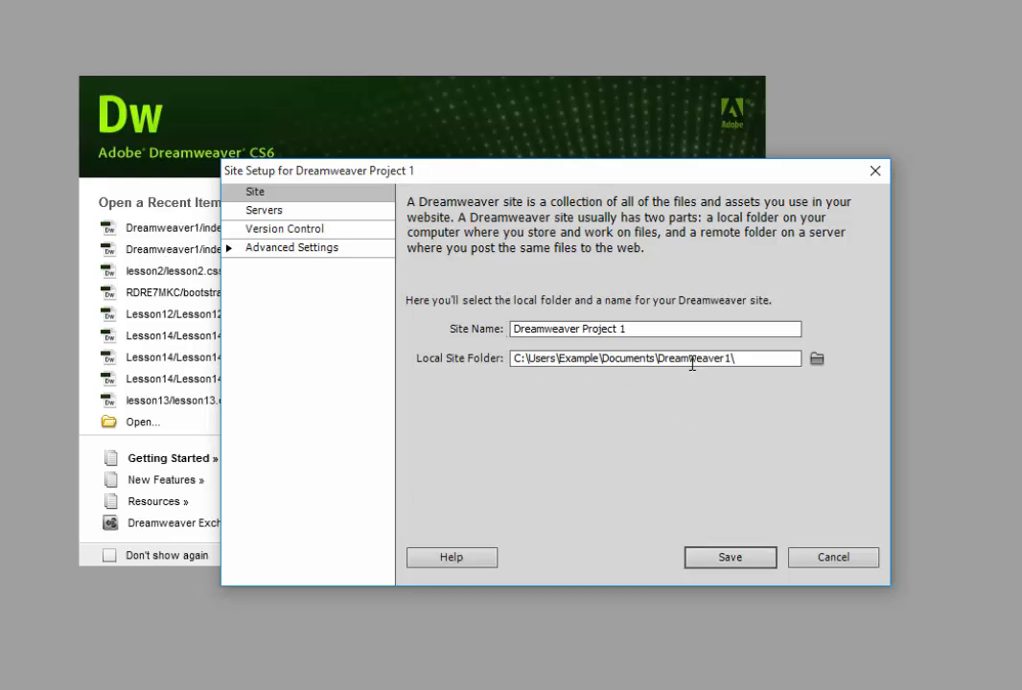
{"action": "left_click", "coordinate": [738, 560]}
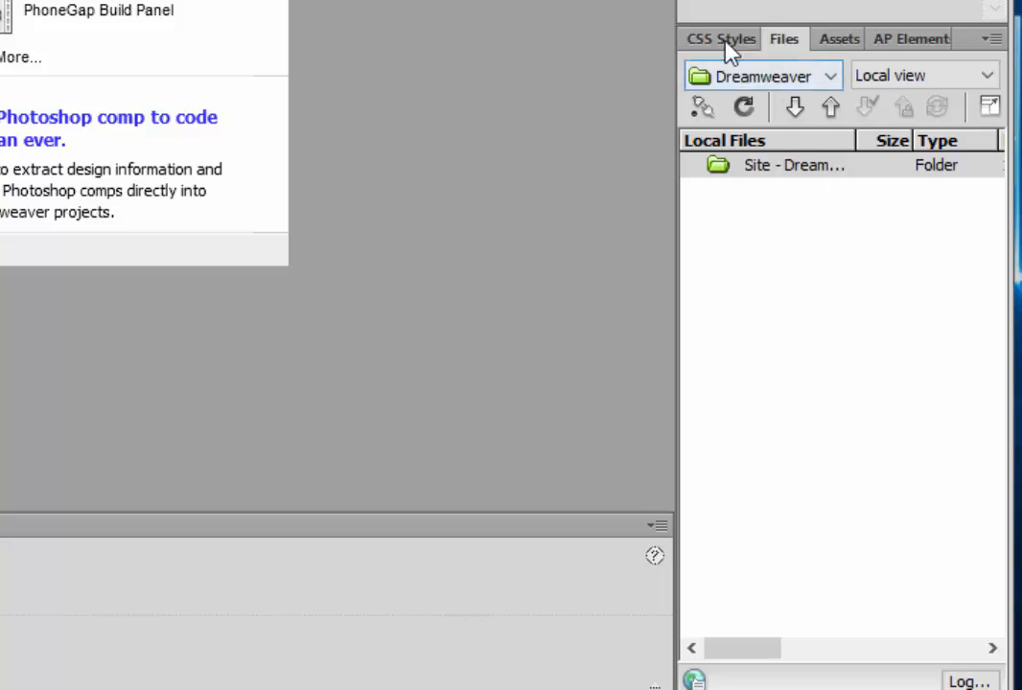
Step: Look through the new site's CSS styles and assets, and return to its file list
{"action": "left_click", "coordinate": [721, 39]}
{"action": "left_click", "coordinate": [785, 39]}
{"action": "left_click", "coordinate": [839, 39]}
{"action": "left_click", "coordinate": [784, 41]}
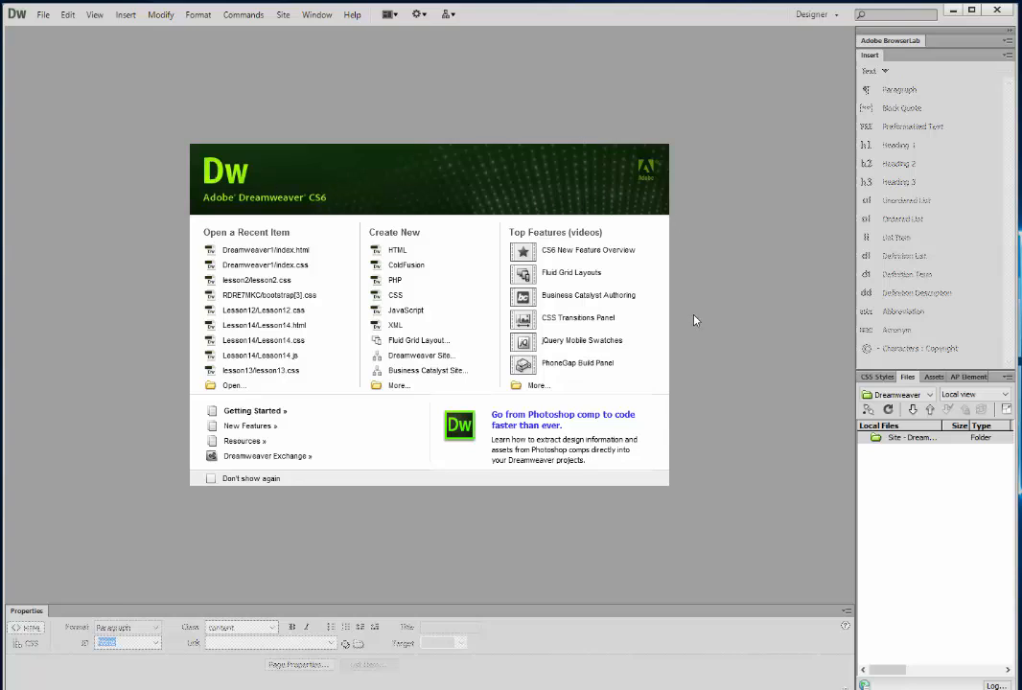
Step: Start setting up a new document and move the setup dialog aside
{"action": "left_click", "coordinate": [42, 15]}
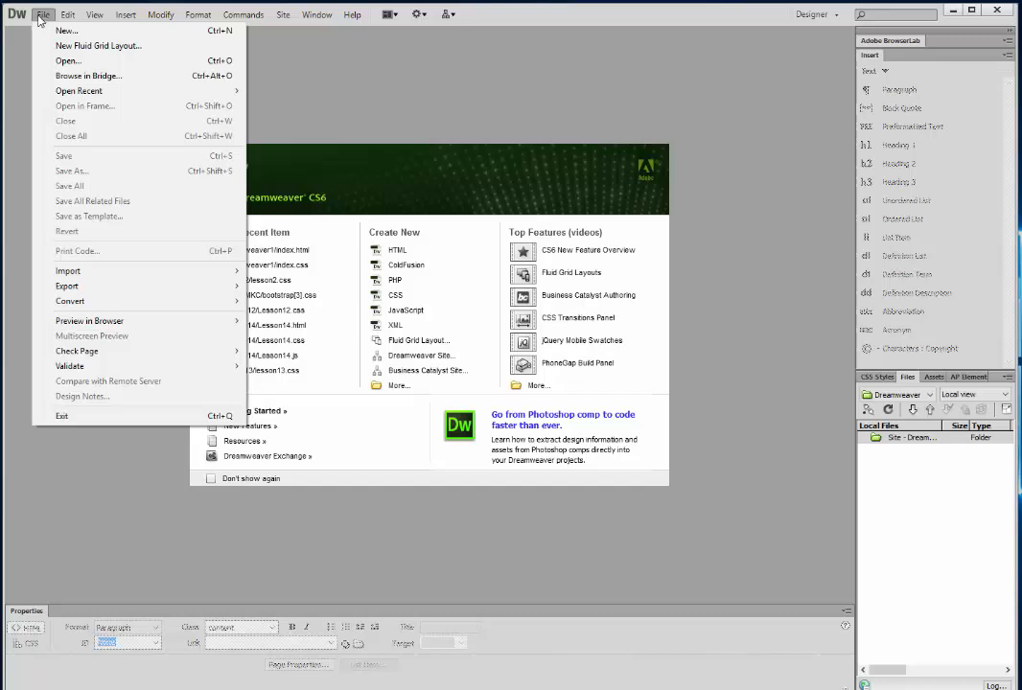
{"action": "left_click", "coordinate": [65, 31]}
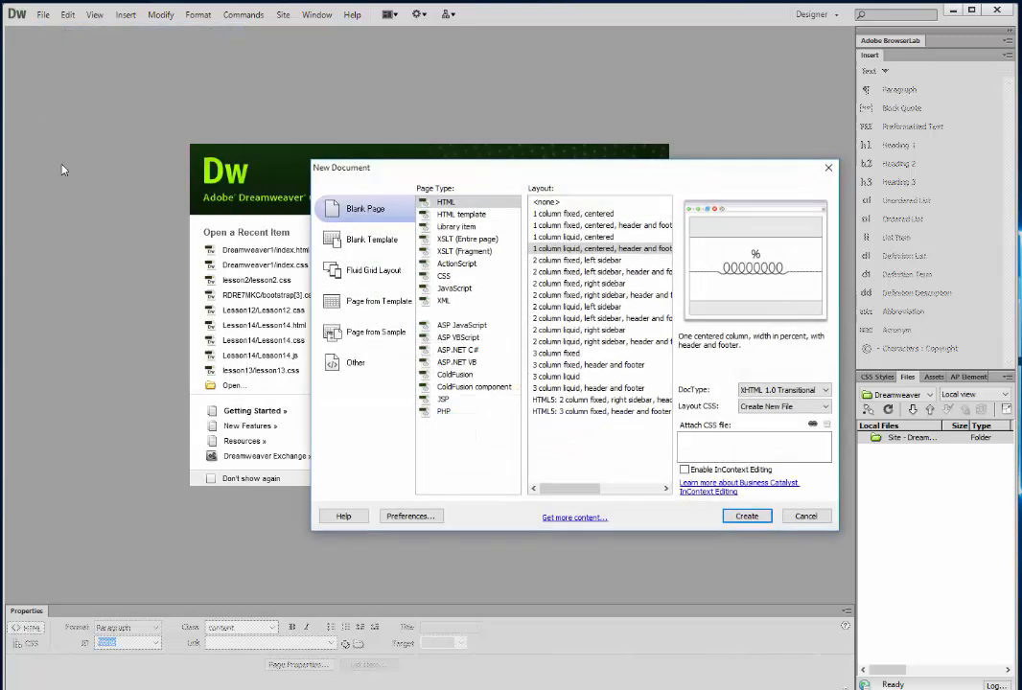
{"action": "left_click_drag", "start_coordinate": [564, 183], "coordinate": [432, 125]}
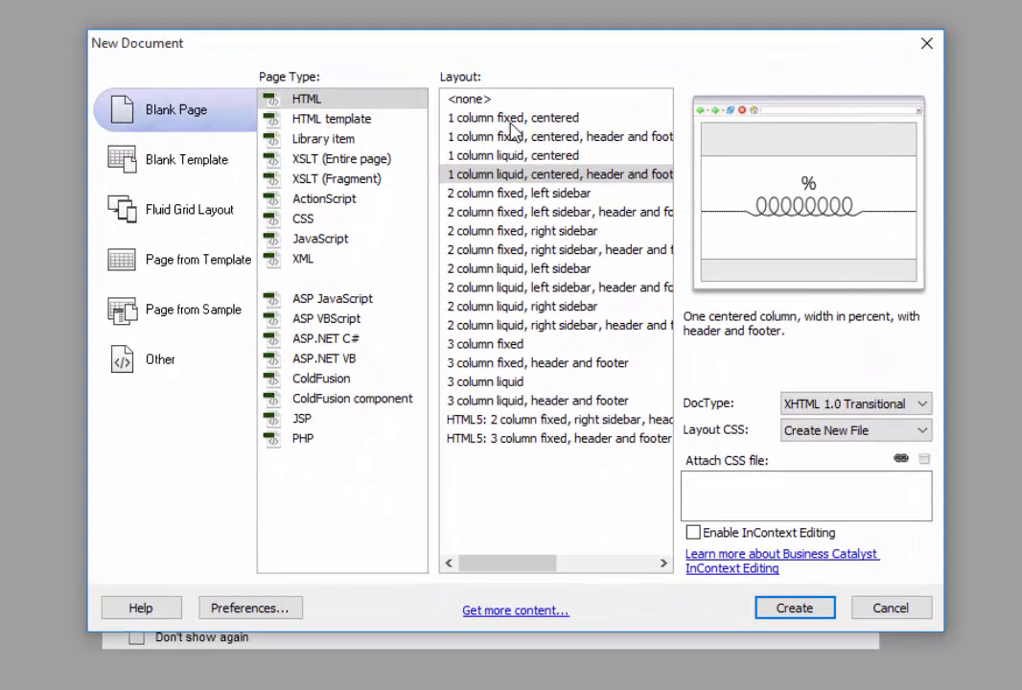
Step: Preview the one- and two-column layouts for a blank HTML page, plus the blank template and fluid grid options
{"action": "left_click", "coordinate": [443, 158]}
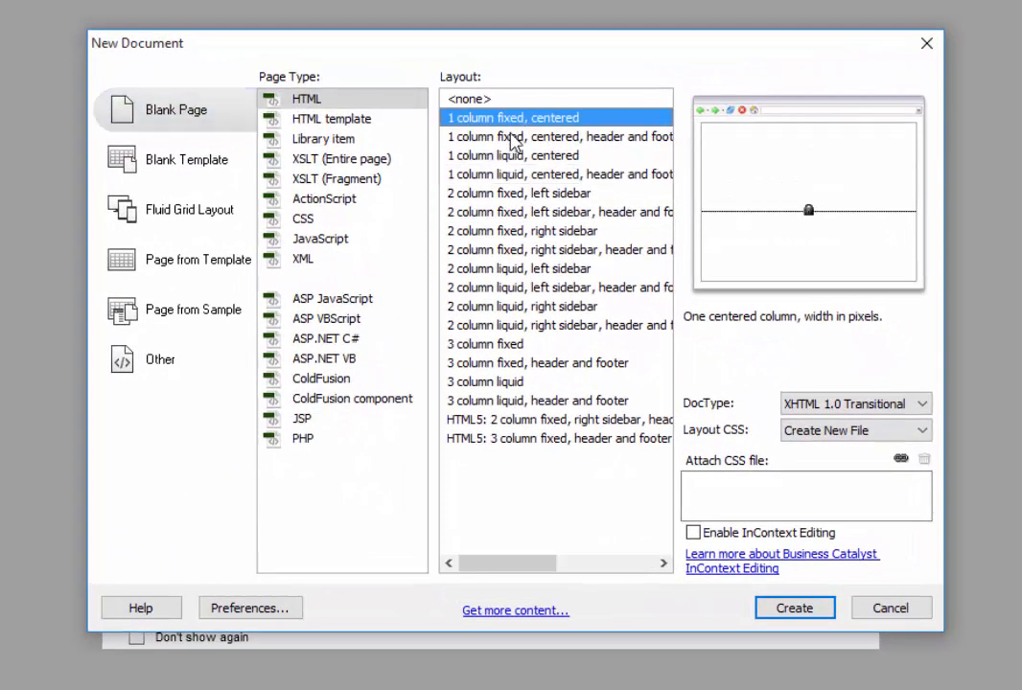
{"action": "key", "text": "Down"}
{"action": "key", "text": "Down"}
{"action": "key", "text": "Down"}
{"action": "key", "text": "Down"}
{"action": "key", "text": "Down"}
{"action": "key", "text": "Down"}
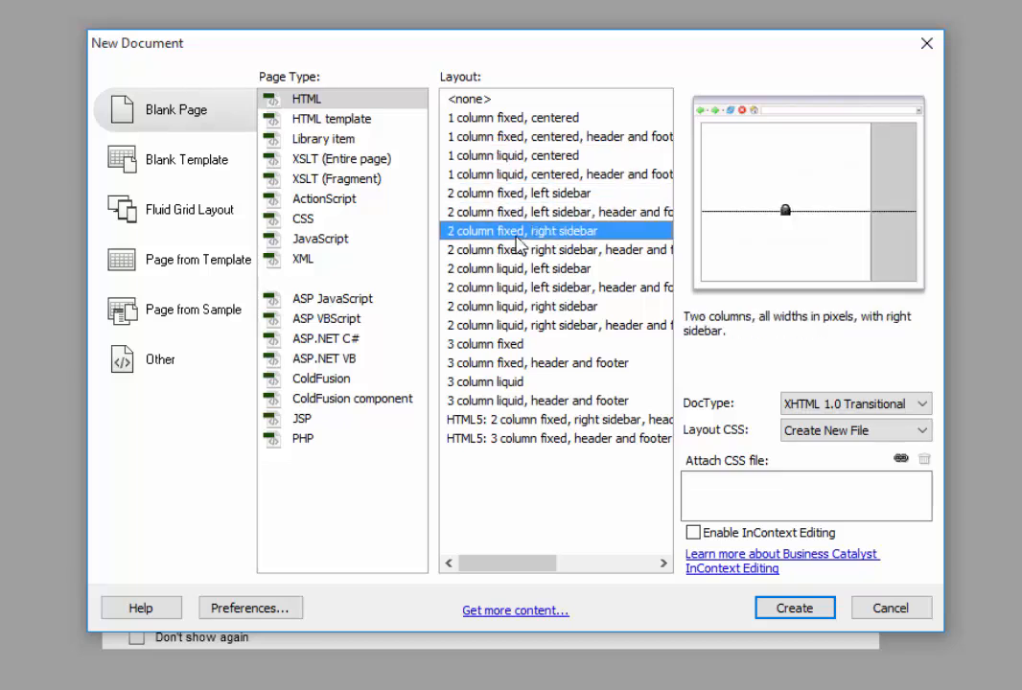
{"action": "key", "text": "Down"}
{"action": "key", "text": "Down"}
{"action": "key", "text": "Down"}
{"action": "key", "text": "Down"}
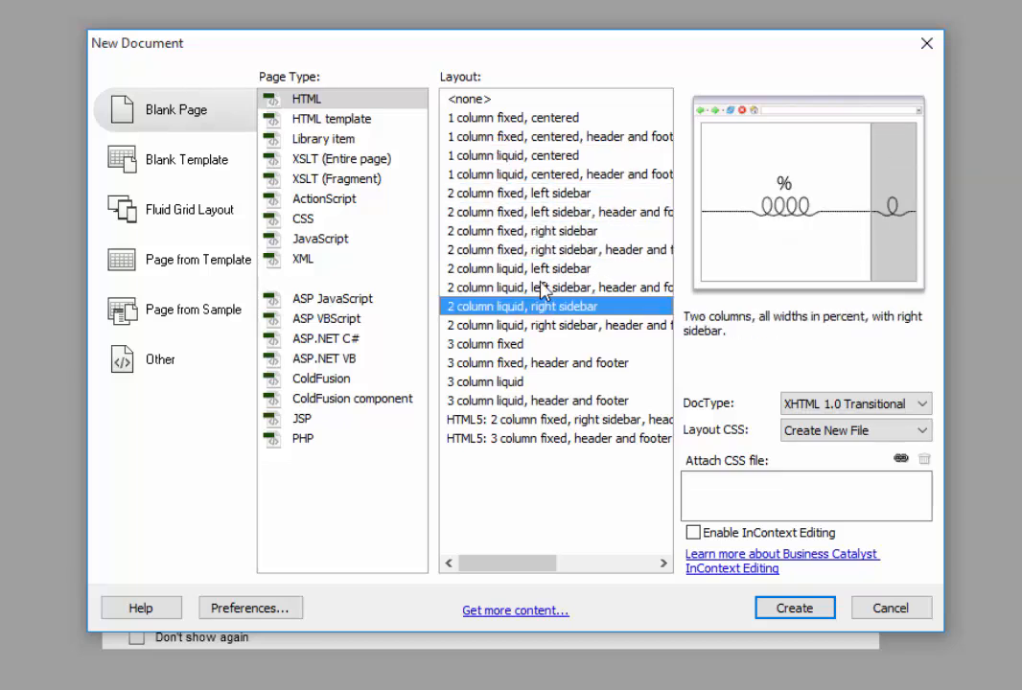
{"action": "key", "text": "Up"}
{"action": "key", "text": "Up"}
{"action": "key", "text": "Up"}
{"action": "key", "text": "Up"}
{"action": "key", "text": "Up"}
{"action": "key", "text": "Up"}
{"action": "key", "text": "Up"}
{"action": "key", "text": "Up"}
{"action": "key", "text": "Up"}
{"action": "key", "text": "Up"}
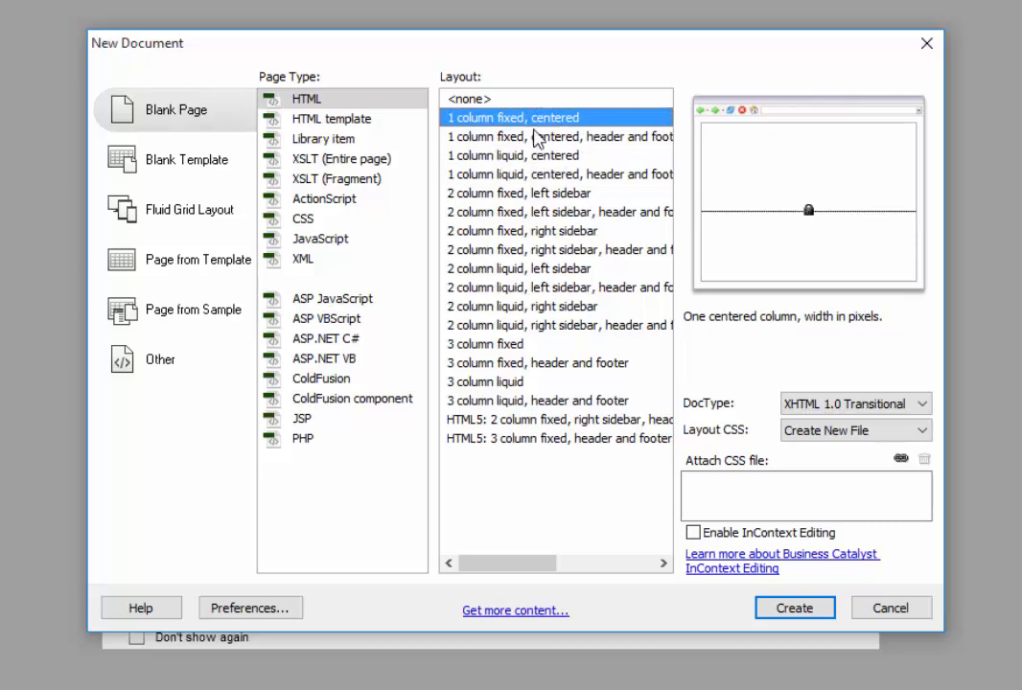
{"action": "key", "text": "Down"}
{"action": "key", "text": "Down"}
{"action": "key", "text": "Down"}
{"action": "key", "text": "Down"}
{"action": "key", "text": "Down"}
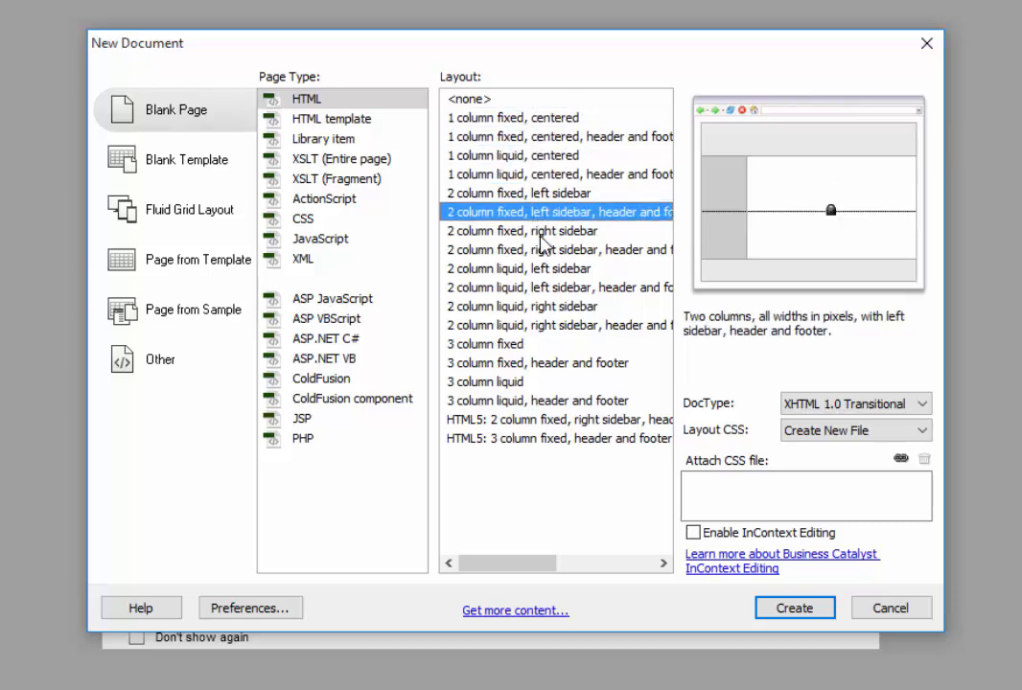
{"action": "left_click", "coordinate": [197, 163]}
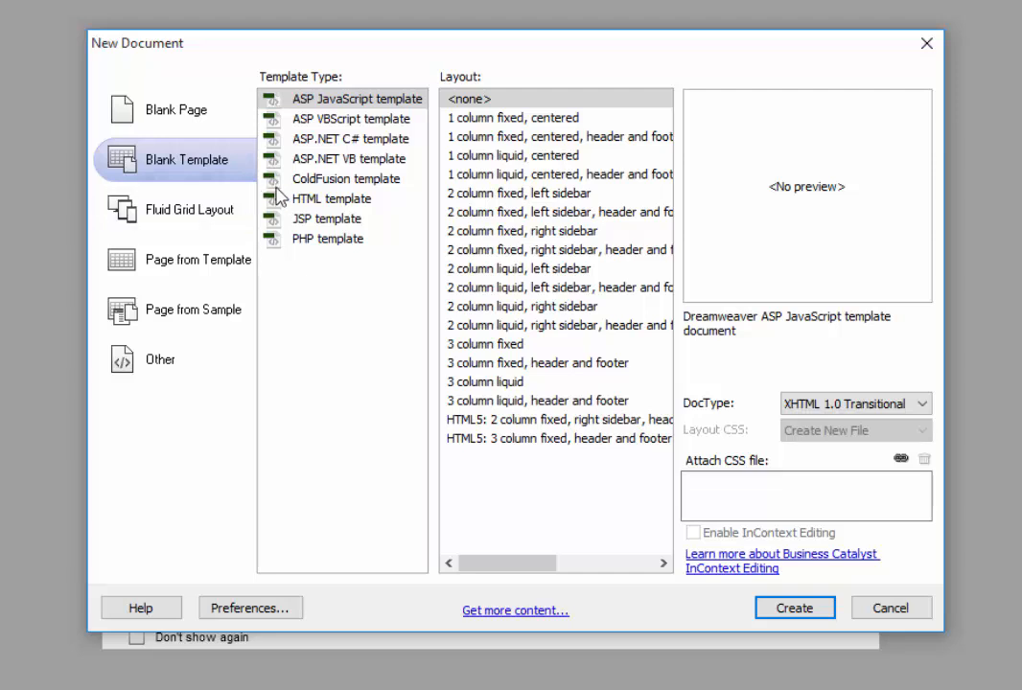
{"action": "left_click", "coordinate": [151, 210]}
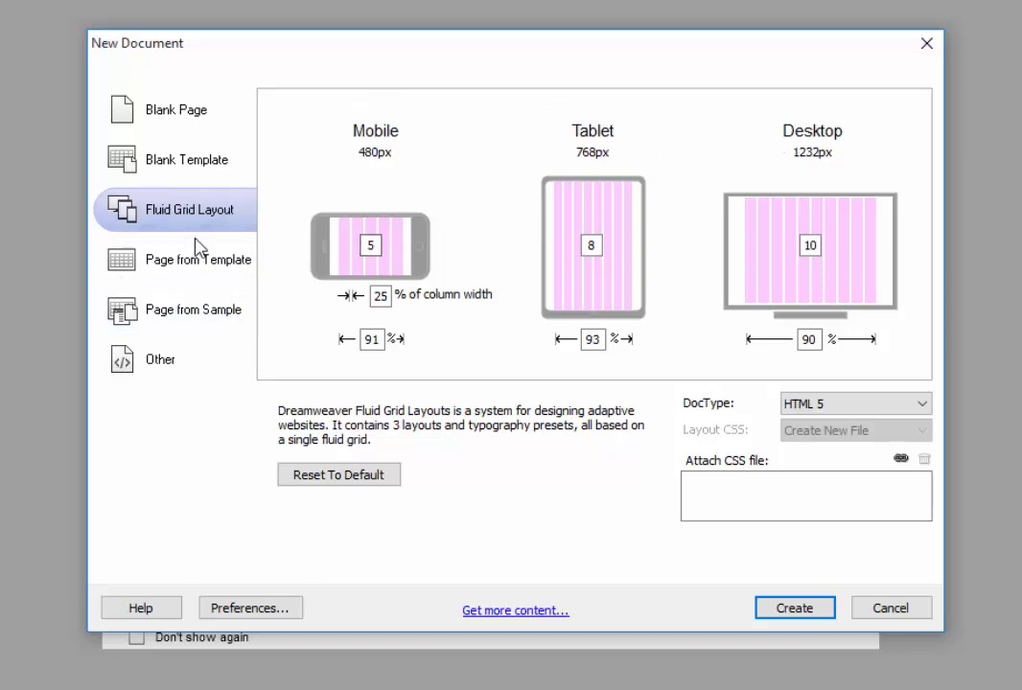
Step: Choose a blank HTML page with the 1 column fixed, centered, header and footer layout and the HTML 5 DocType
{"action": "left_click", "coordinate": [190, 107]}
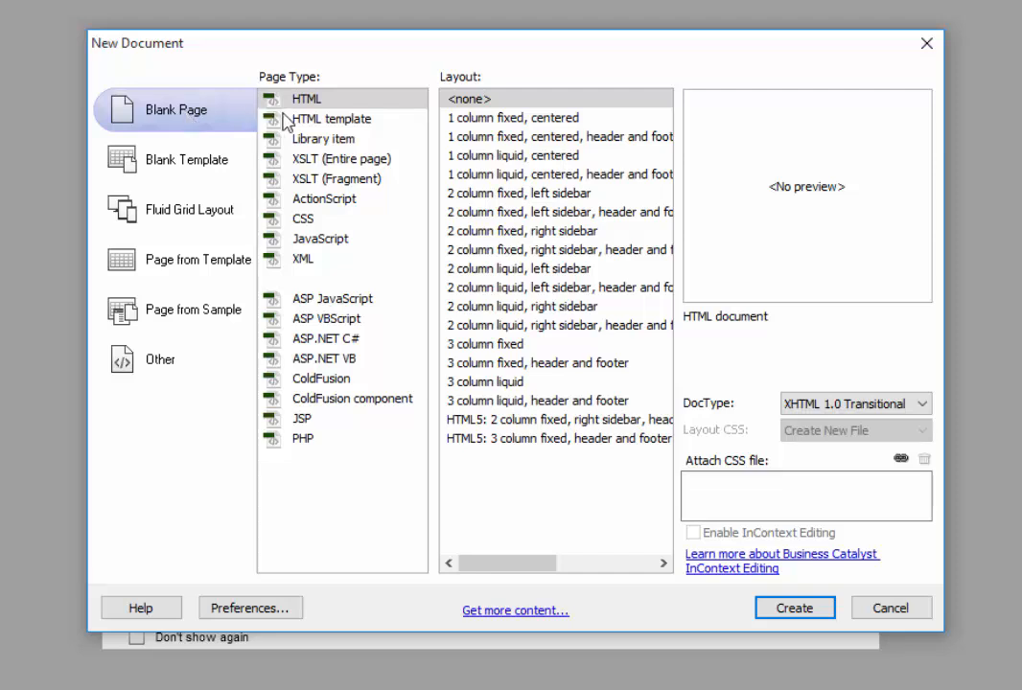
{"action": "left_click", "coordinate": [487, 156]}
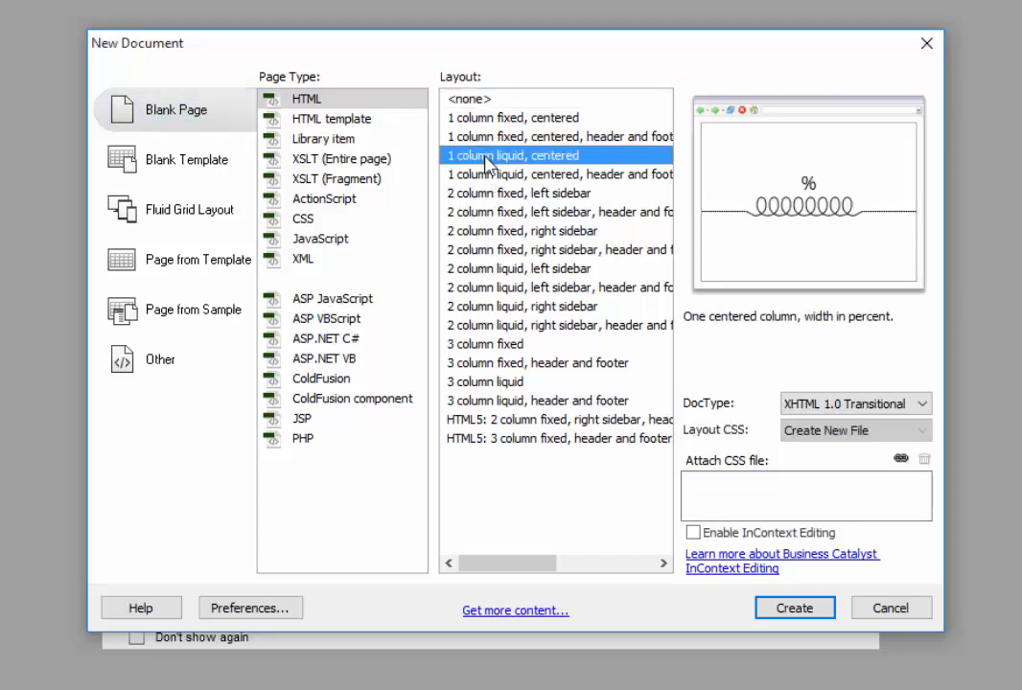
{"action": "left_click", "coordinate": [490, 137]}
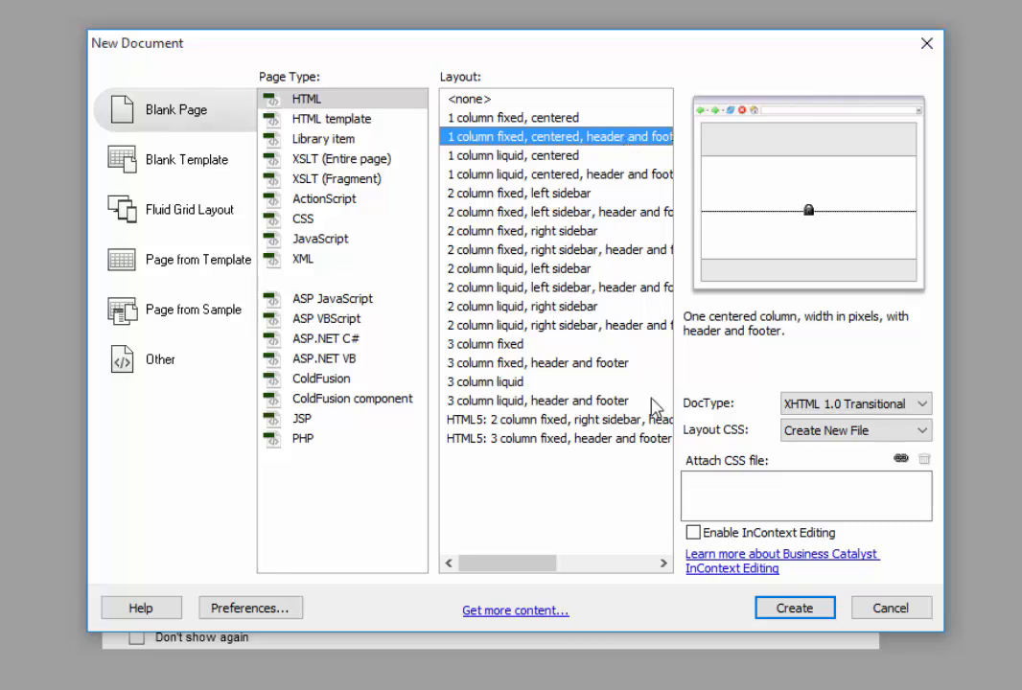
{"action": "left_click", "coordinate": [808, 406]}
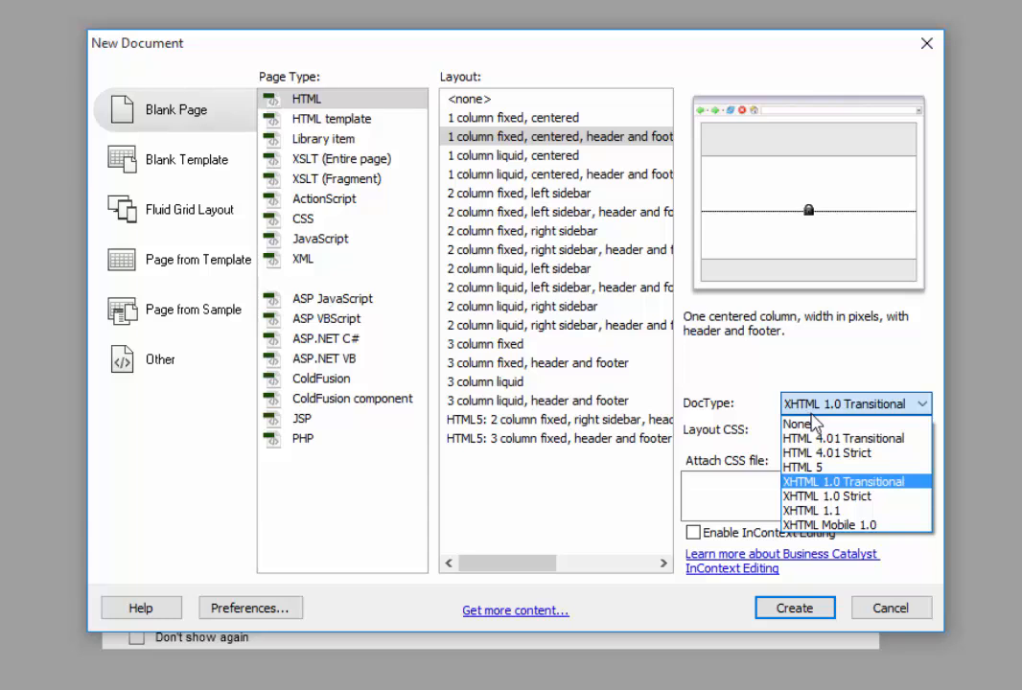
{"action": "left_click", "coordinate": [807, 467]}
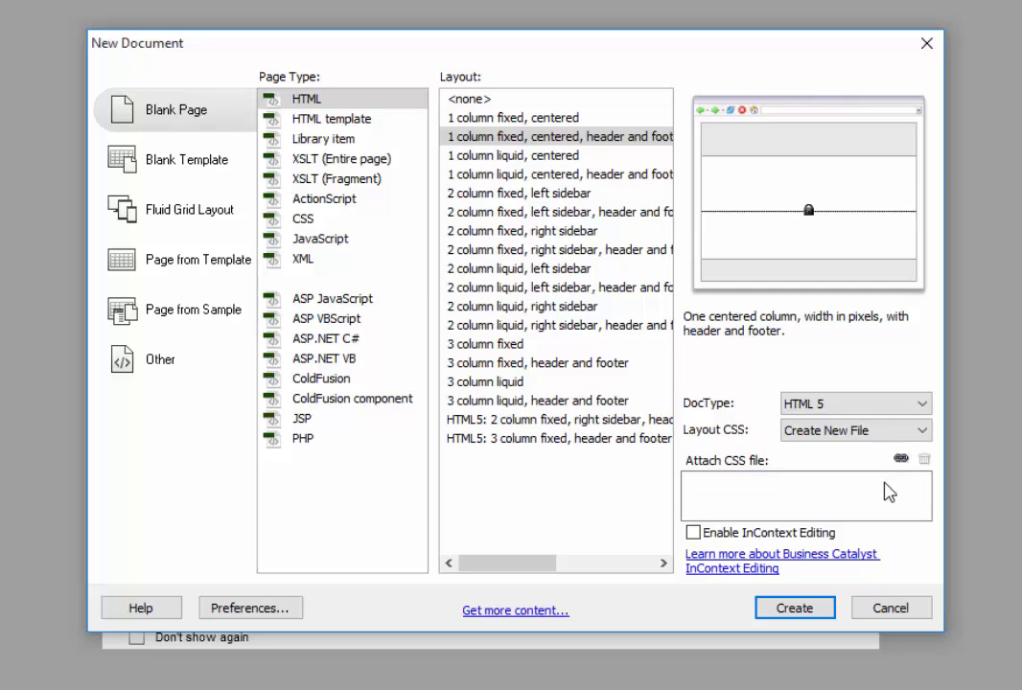
Step: Create the page and save its layout style sheet as index in the Dreamweaver1 folder
{"action": "left_click", "coordinate": [813, 612]}
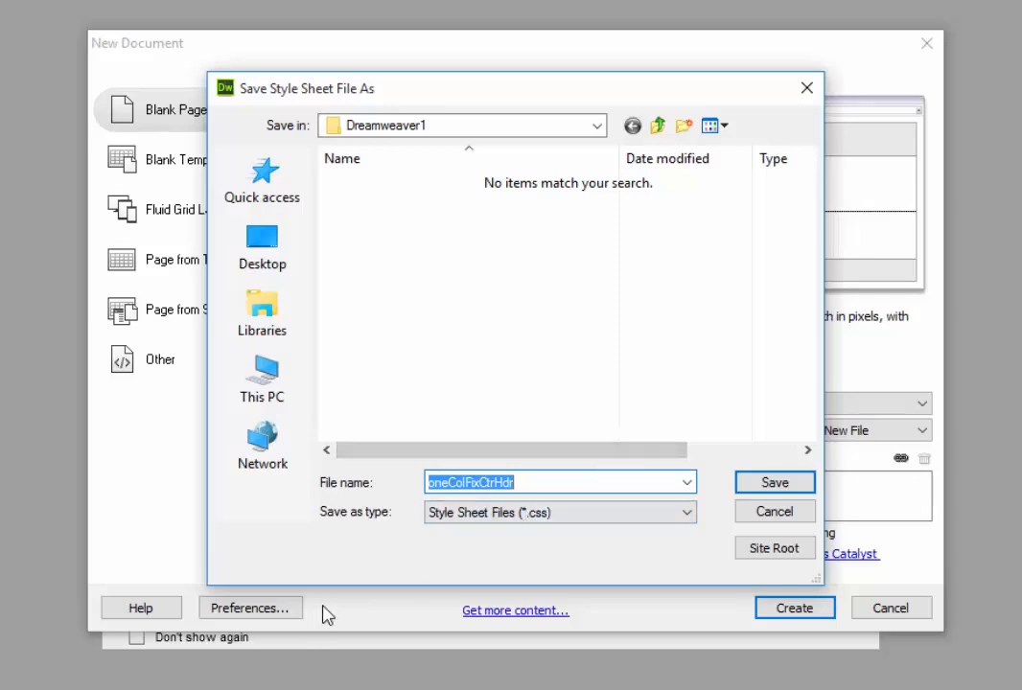
{"action": "type", "text": "index"}
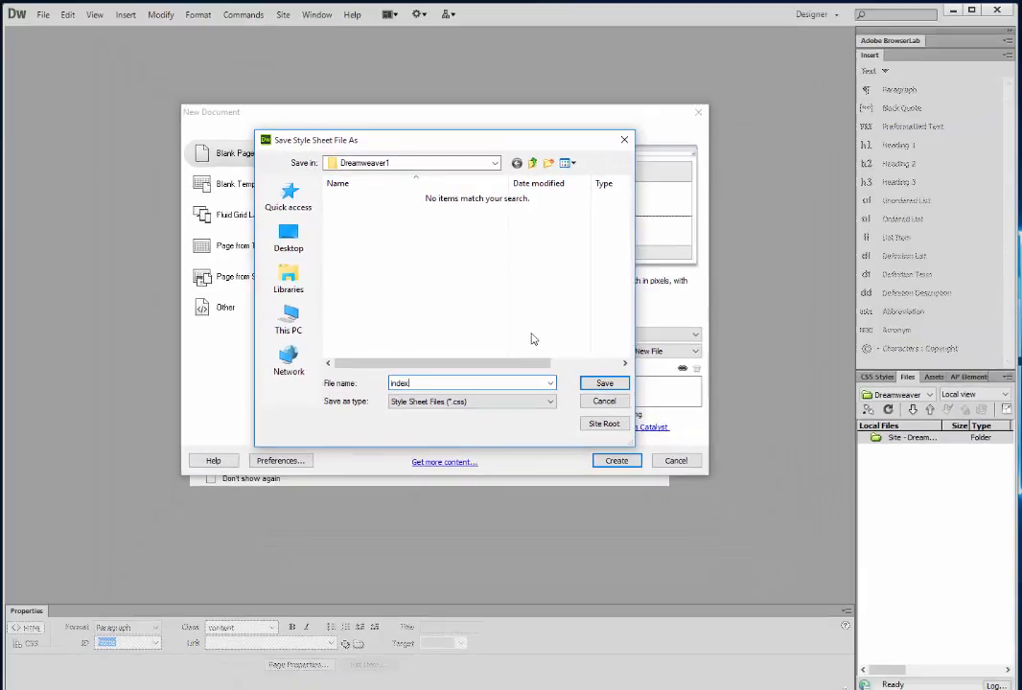
{"action": "left_click", "coordinate": [604, 384]}
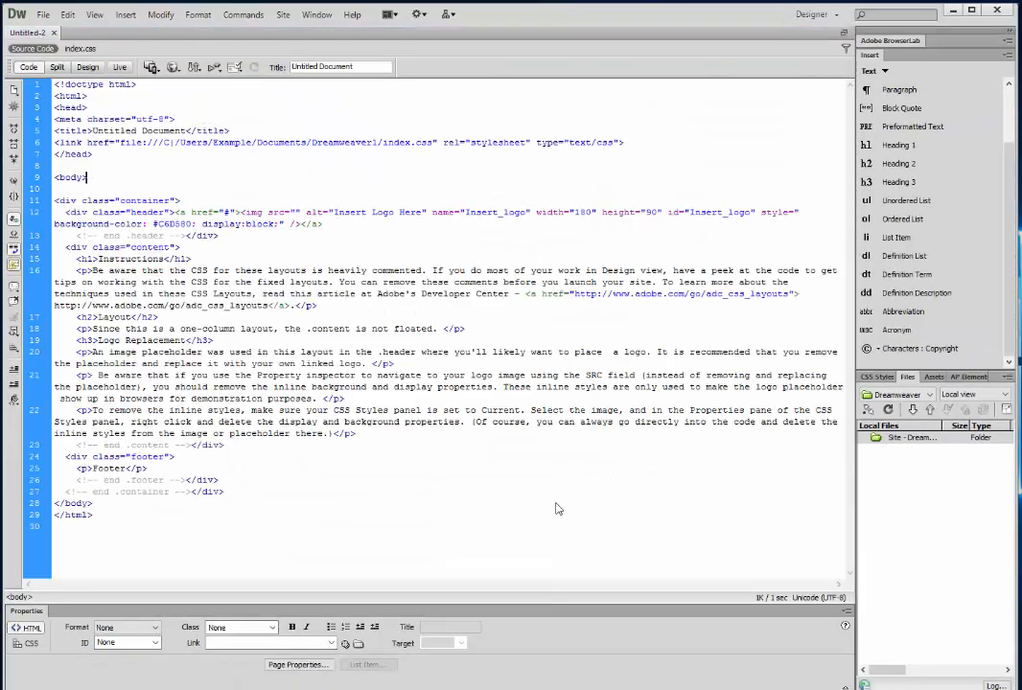
Step: Show the new page in Design view, from its header
{"action": "left_click", "coordinate": [239, 469]}
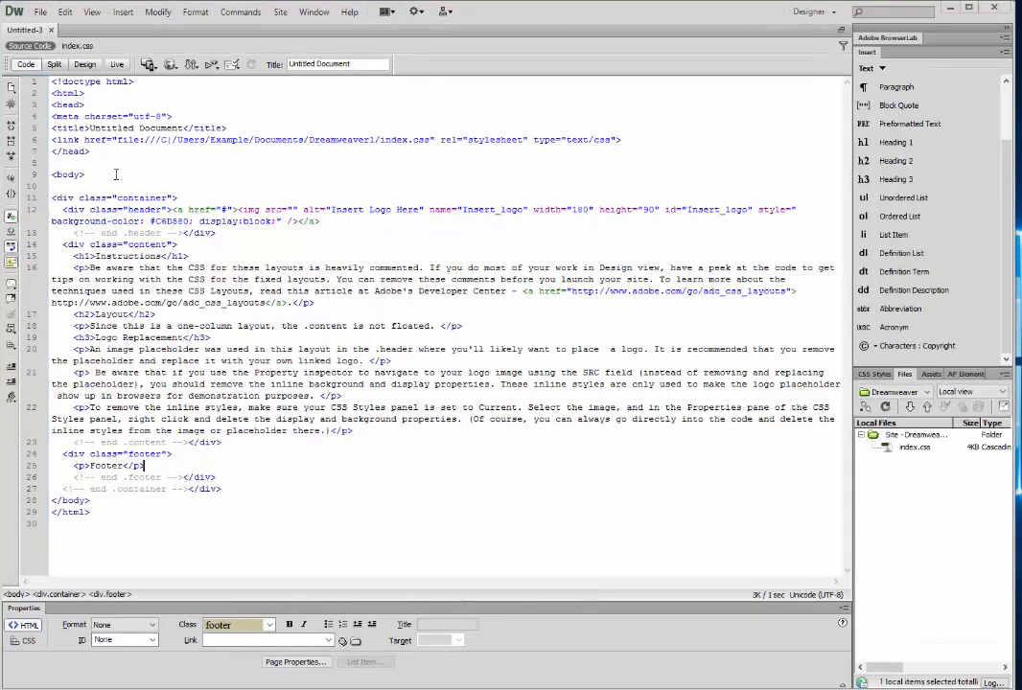
{"action": "left_click", "coordinate": [84, 65]}
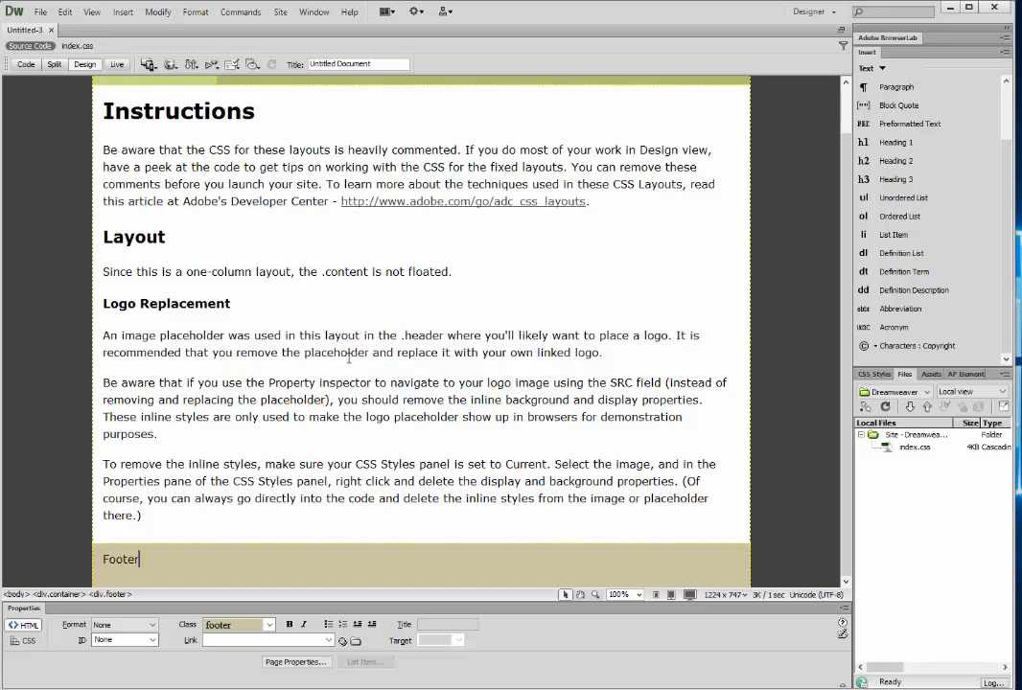
{"action": "scroll", "coordinate": [347, 354], "scroll_direction": "up", "scroll_amount": 1}
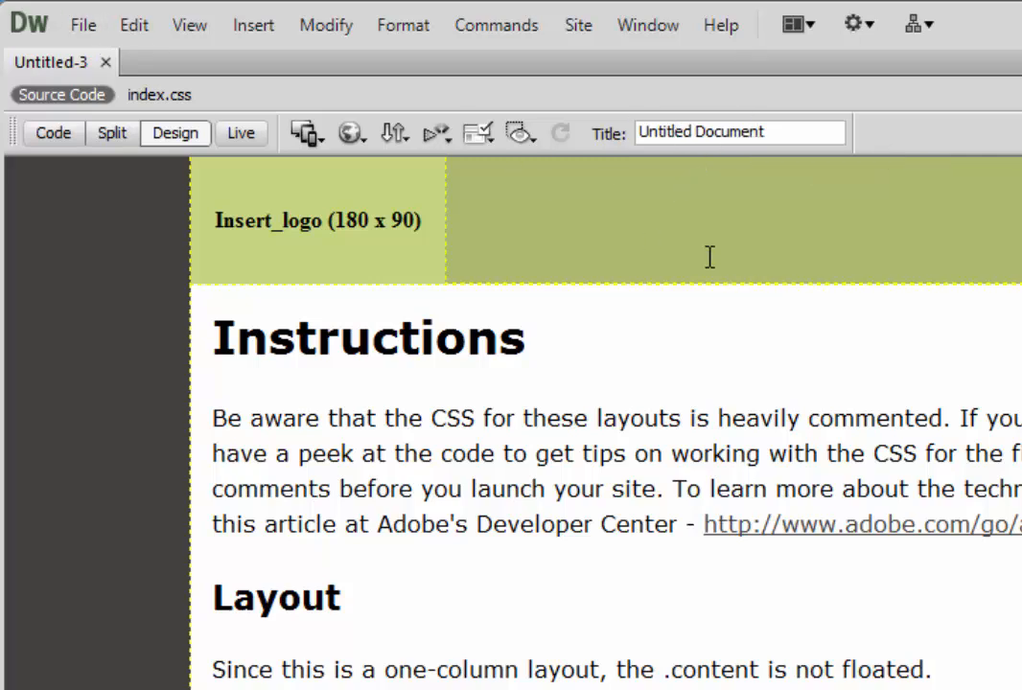
Step: Set the page title to Dreamweaver Project 1
{"action": "left_click_drag", "start_coordinate": [792, 129], "coordinate": [426, 97]}
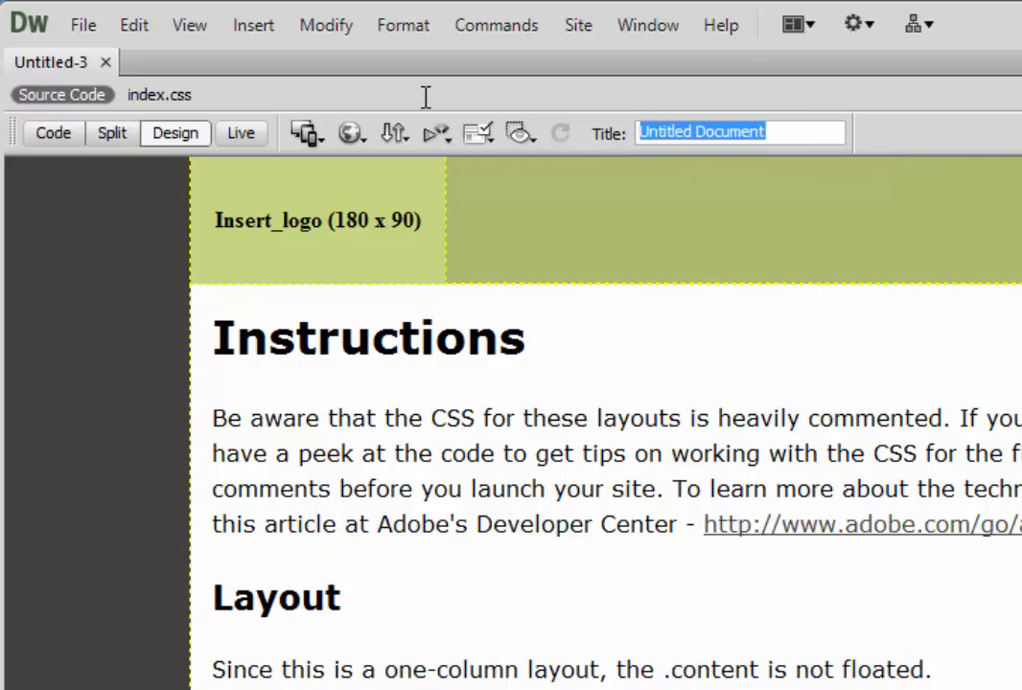
{"action": "type", "text": "Dream"}
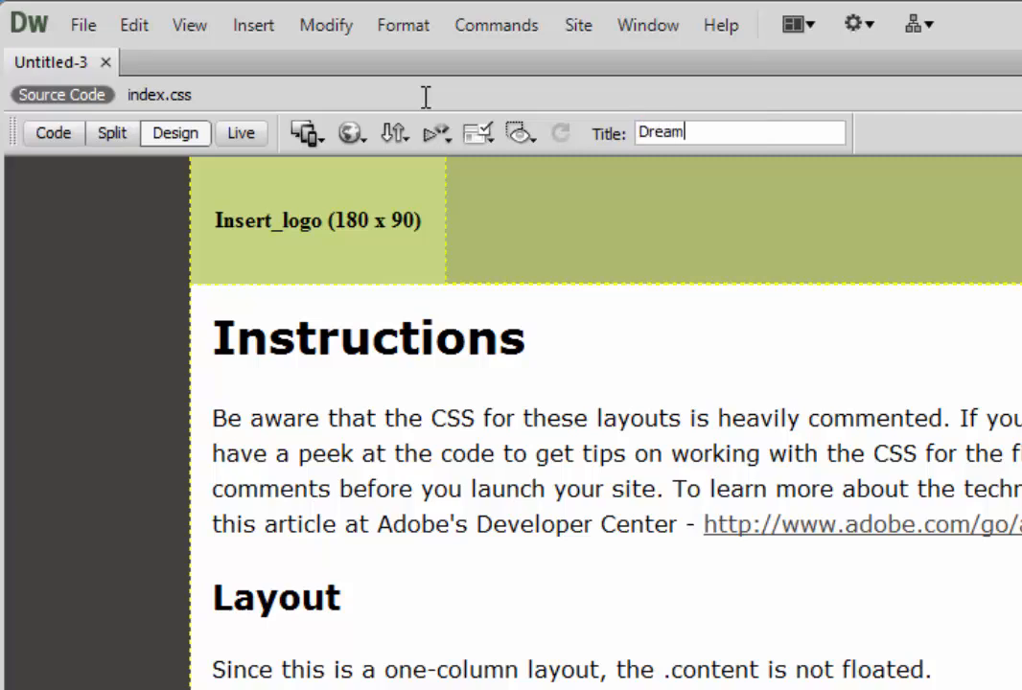
{"action": "type", "text": "weaver Pr"}
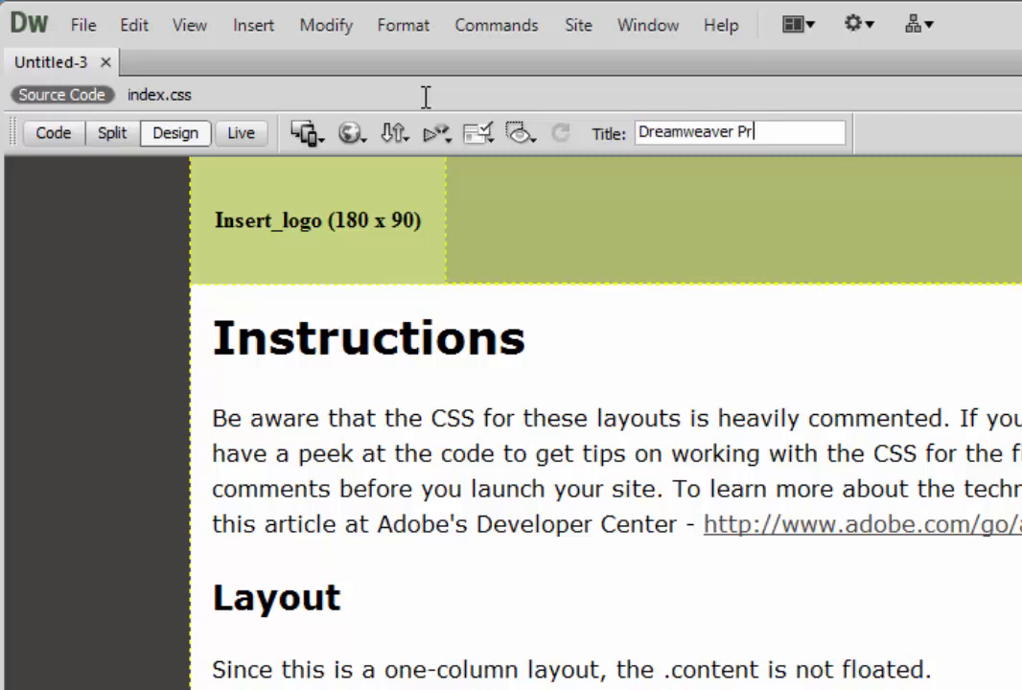
{"action": "type", "text": "oject 1"}
{"action": "key", "text": "Return"}
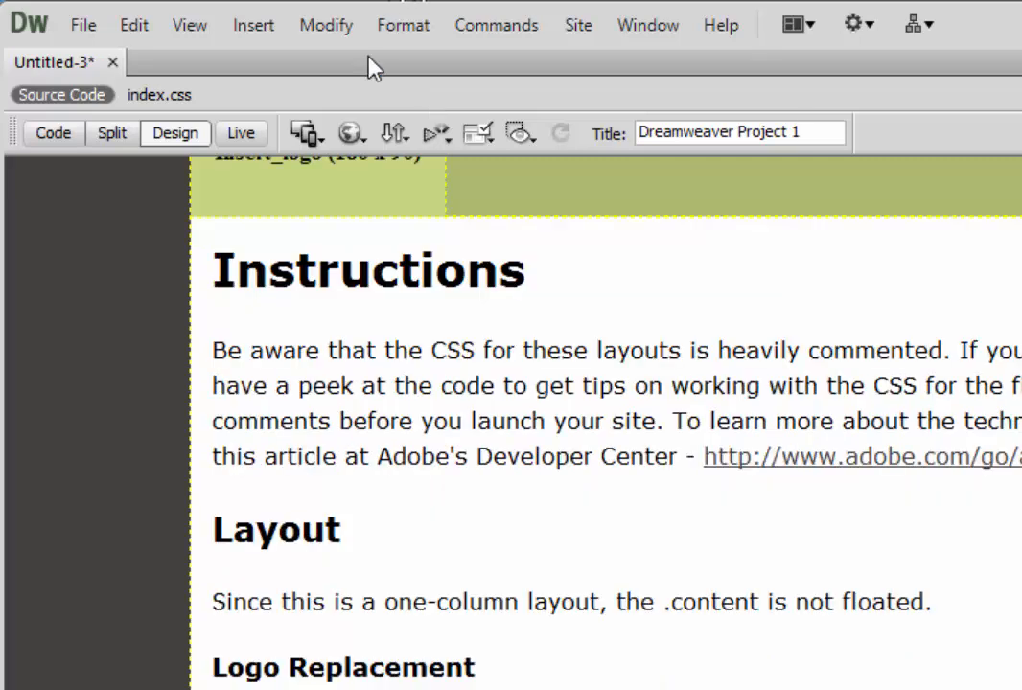
Step: Save the page as index in the Dreamweaver1 folder
{"action": "left_click", "coordinate": [86, 26]}
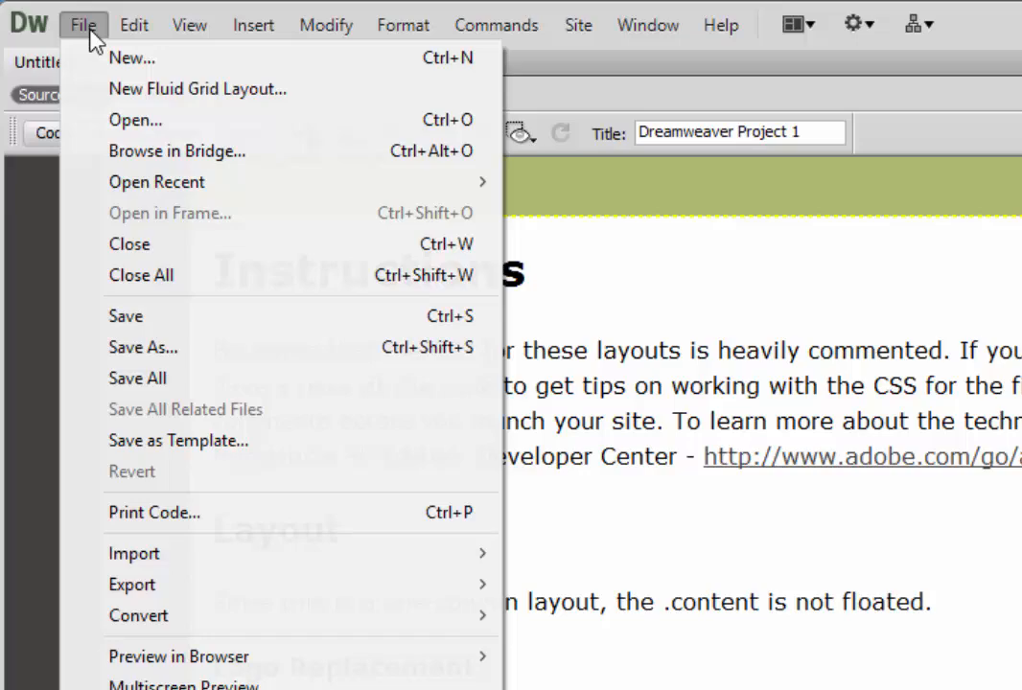
{"action": "left_click", "coordinate": [152, 347]}
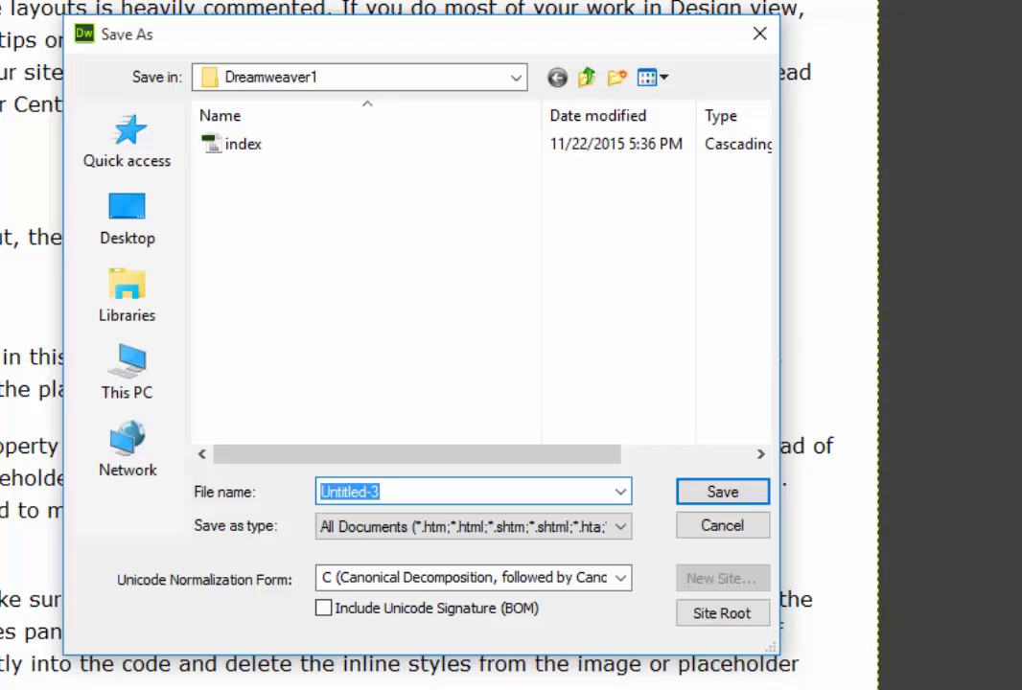
{"action": "type", "text": "index"}
{"action": "key", "text": "Return"}
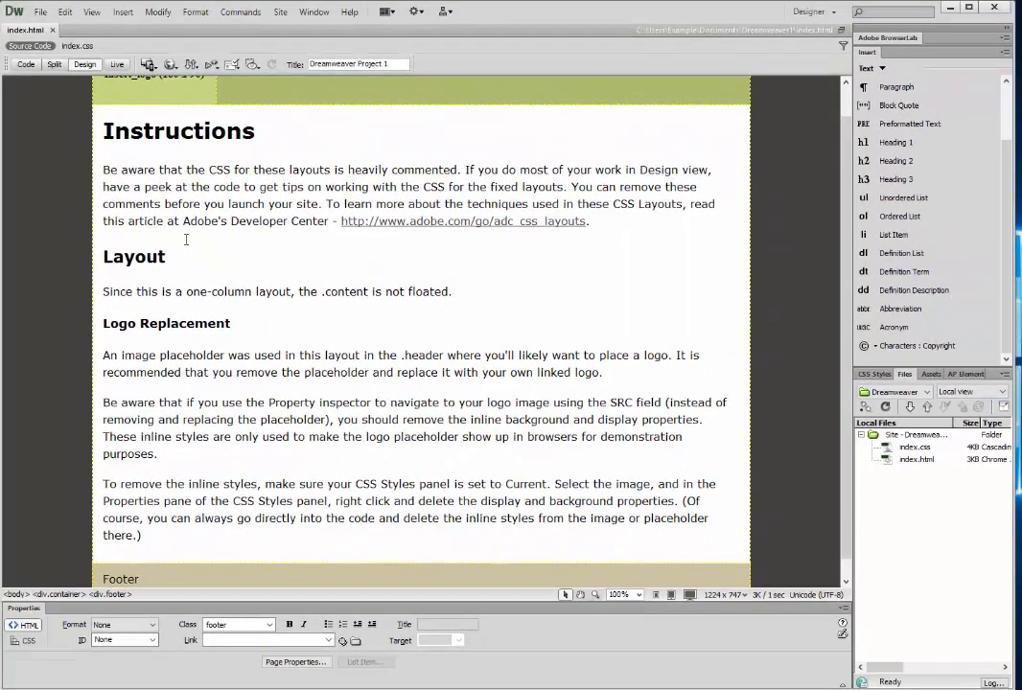
Step: Examine the page's source code, especially the link to the index.css style sheet, and return to Design view
{"action": "scroll", "coordinate": [238, 213], "scroll_direction": "up", "scroll_amount": 1}
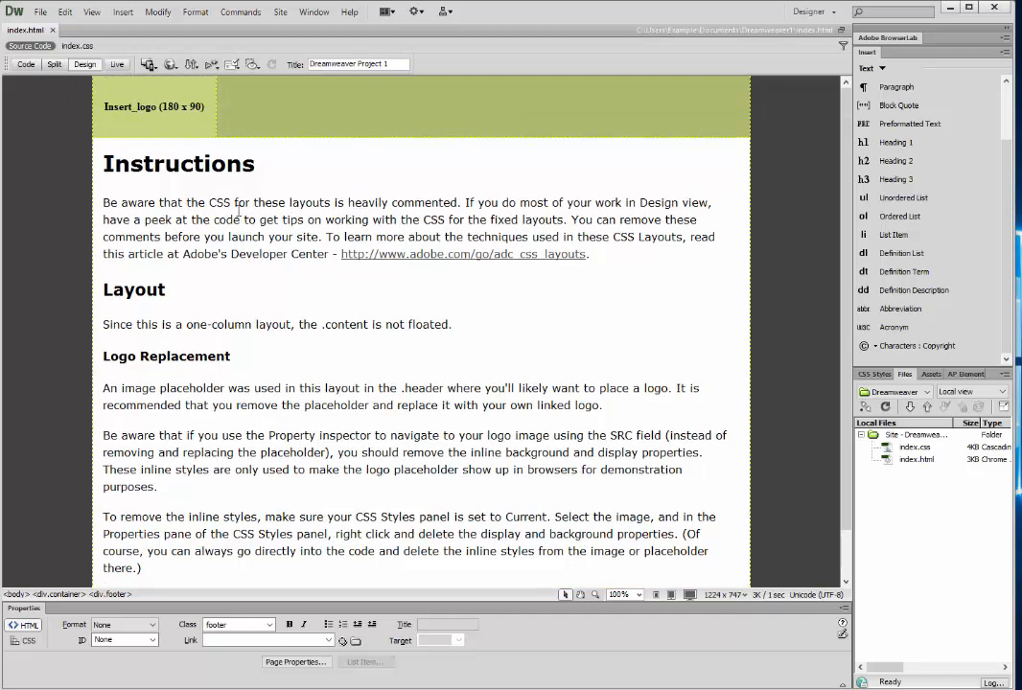
{"action": "left_click", "coordinate": [28, 64]}
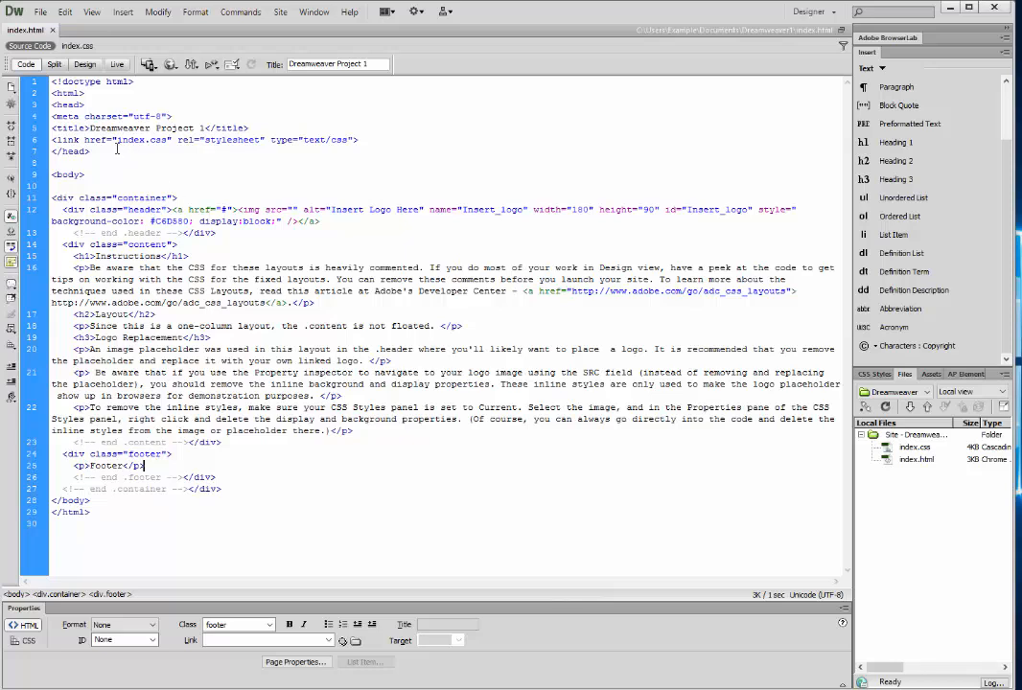
{"action": "left_click_drag", "start_coordinate": [51, 140], "coordinate": [360, 137]}
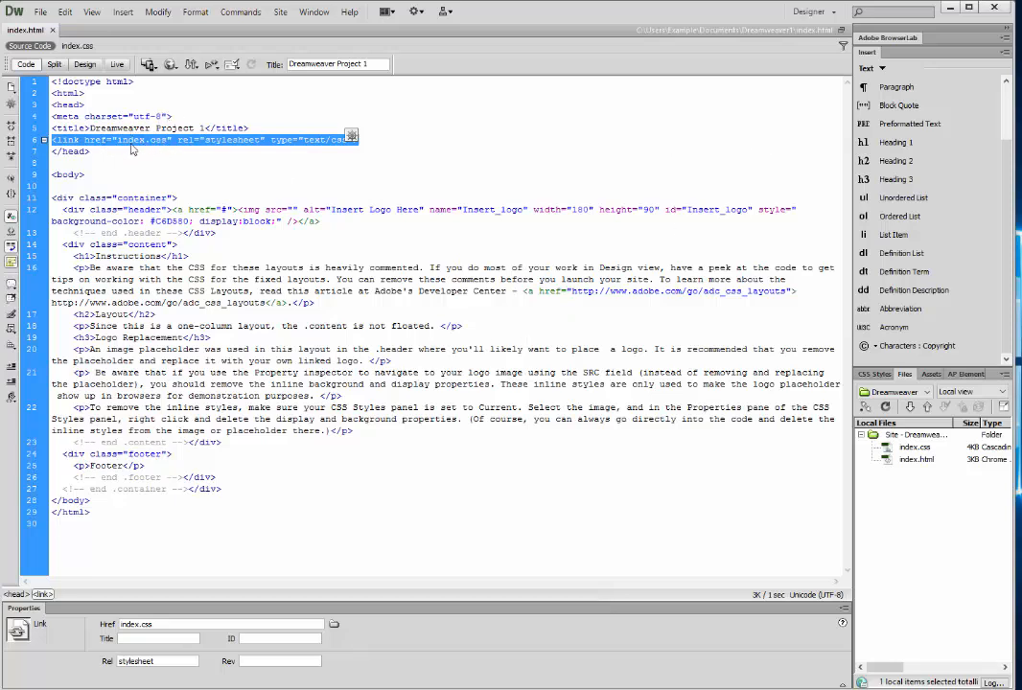
{"action": "left_click", "coordinate": [84, 65]}
{"action": "scroll", "coordinate": [230, 178], "scroll_direction": "up", "scroll_amount": 1}
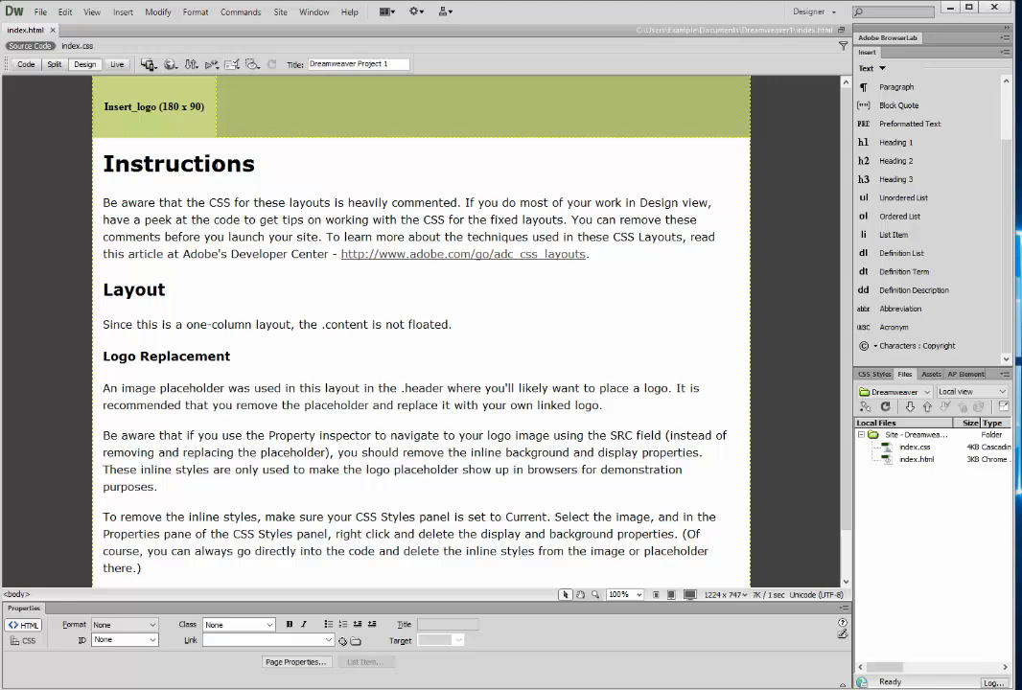
Step: Replace the Instructions heading with Web Design
{"action": "double_click", "coordinate": [218, 165]}
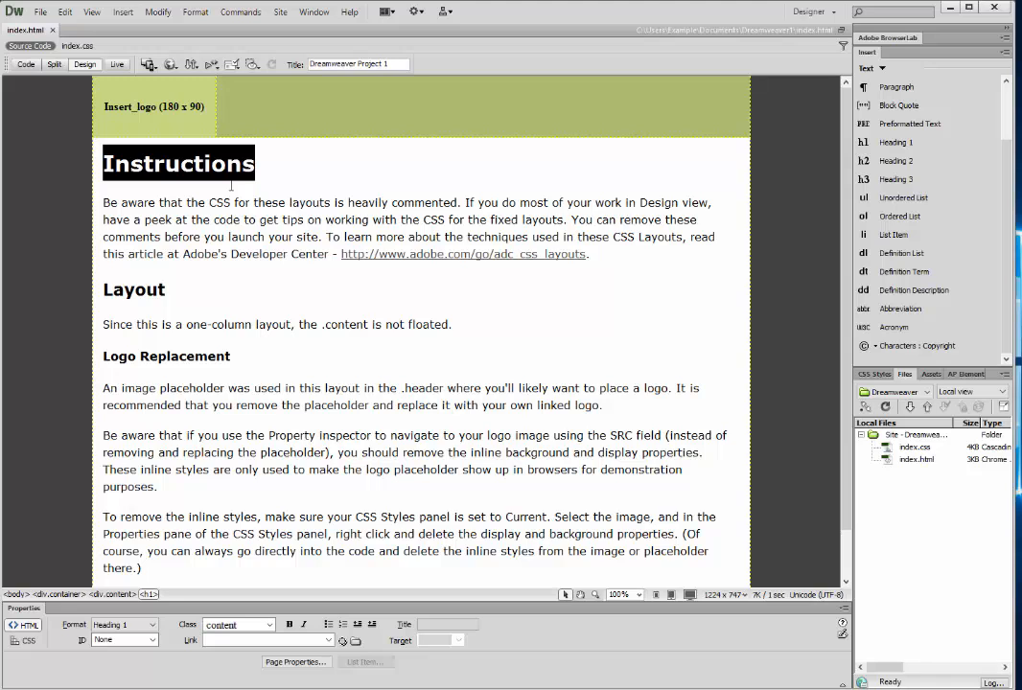
{"action": "type", "text": "Web Dei"}
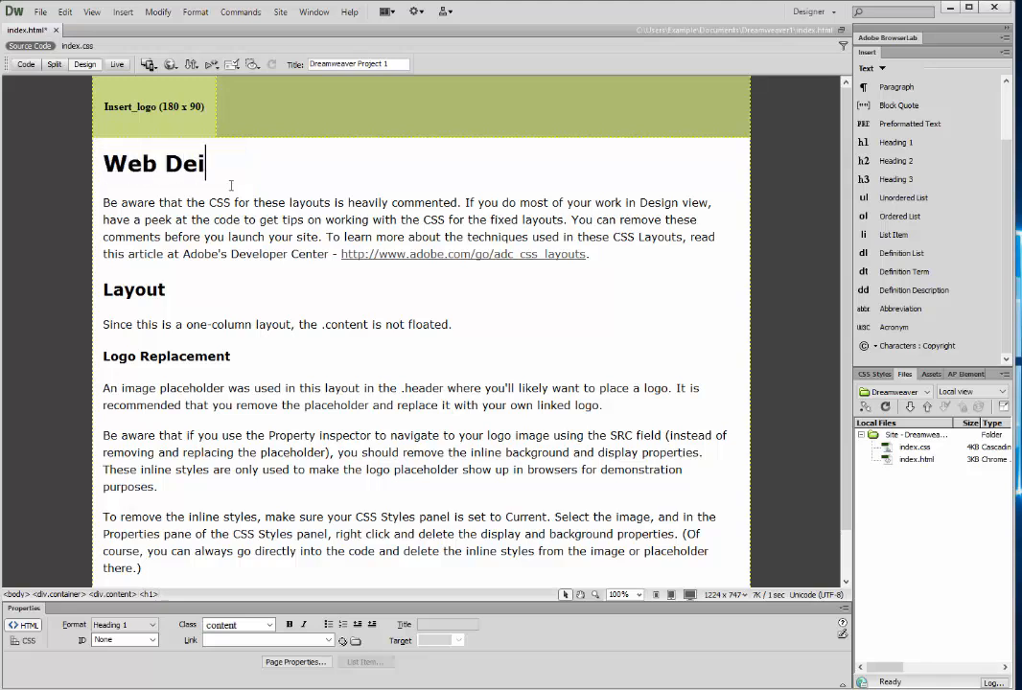
{"action": "type", "text": "s"}
{"action": "key", "text": "BackSpace"}
{"action": "key", "text": "BackSpace"}
{"action": "type", "text": "sing"}
{"action": "key", "text": "BackSpace"}
{"action": "key", "text": "BackSpace"}
{"action": "type", "text": "gn"}
Step: Examine the Web Design heading in the source code and show the code and design side by side
{"action": "left_click", "coordinate": [29, 64]}
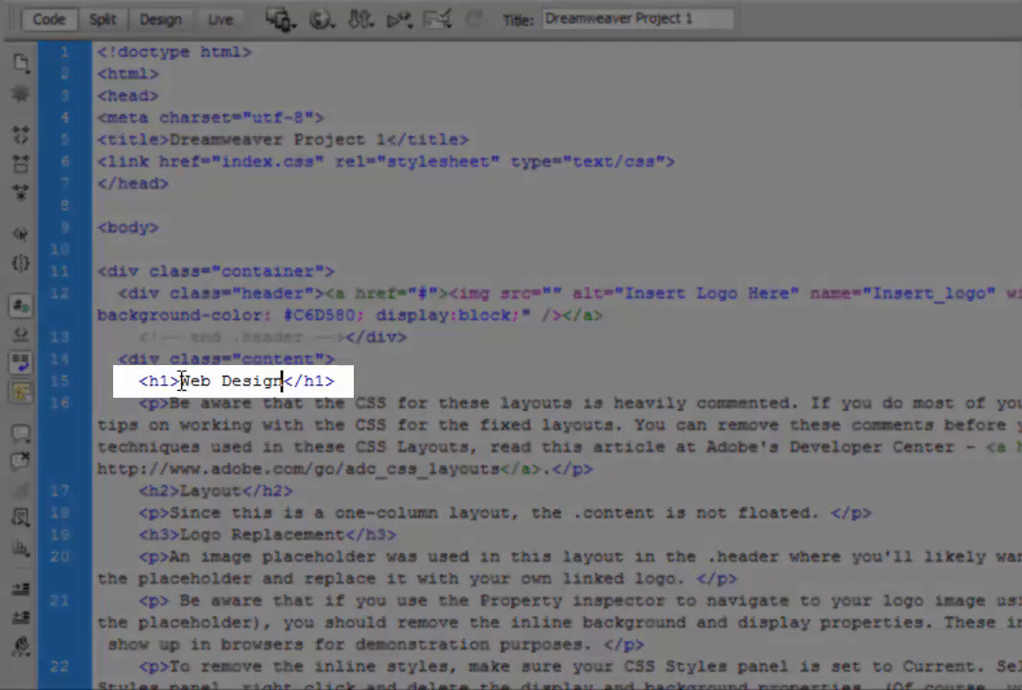
{"action": "left_click_drag", "start_coordinate": [180, 380], "coordinate": [284, 380]}
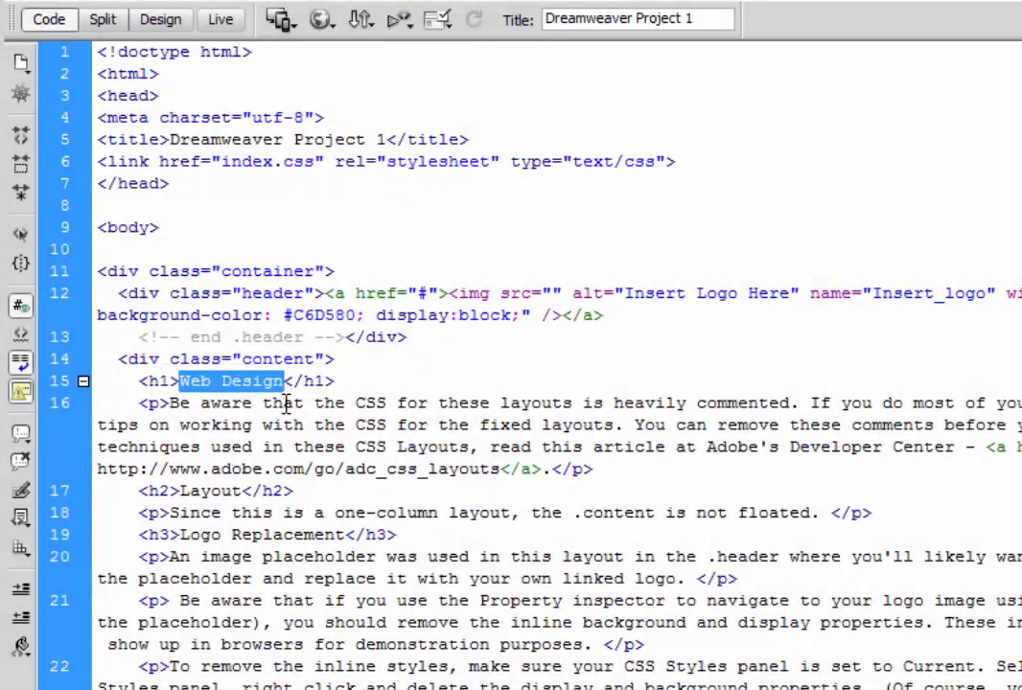
{"action": "left_click", "coordinate": [102, 21]}
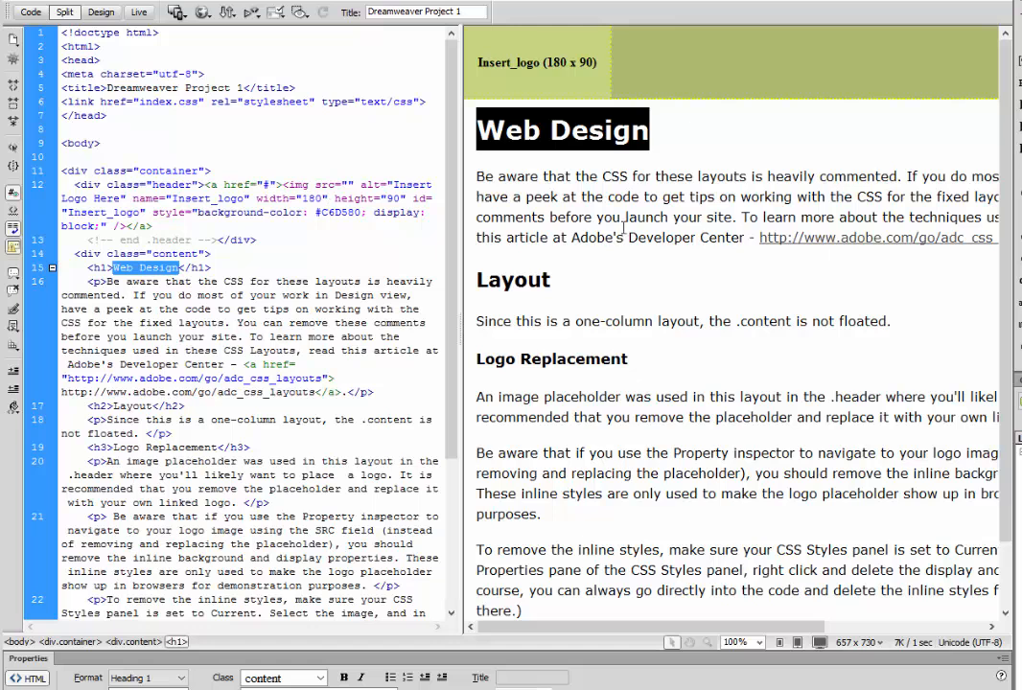
{"action": "left_click", "coordinate": [514, 195]}
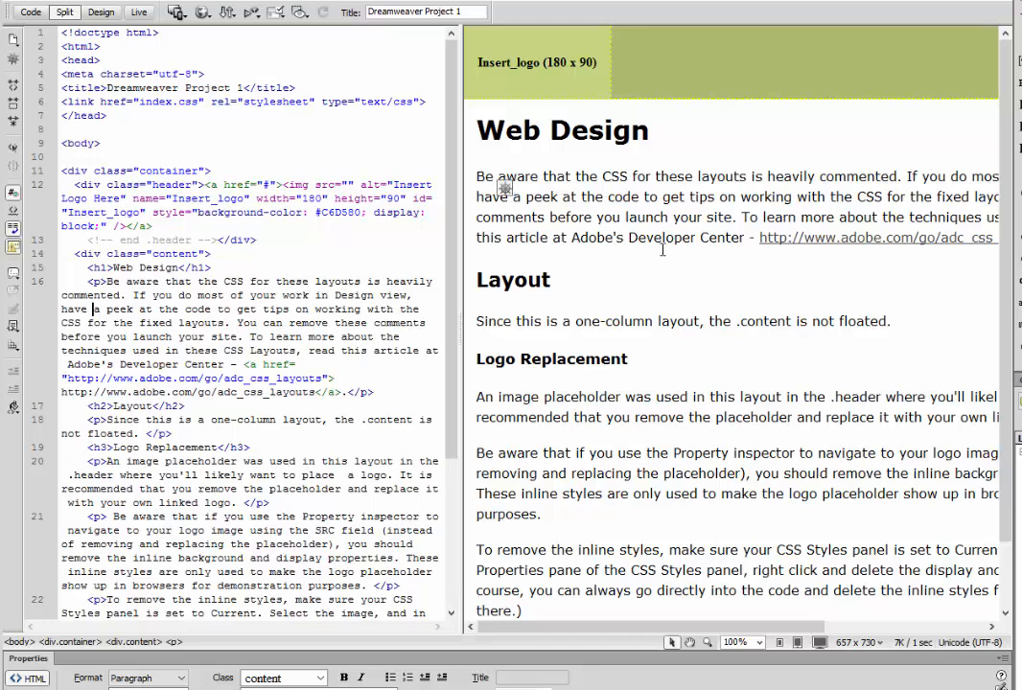
{"action": "scroll", "coordinate": [660, 257], "scroll_direction": "down", "scroll_amount": 1}
{"action": "scroll", "coordinate": [661, 257], "scroll_direction": "up", "scroll_amount": 1}
Step: Replace the Layout heading with HTML and the Logo Replacement heading with CSS
{"action": "double_click", "coordinate": [513, 279]}
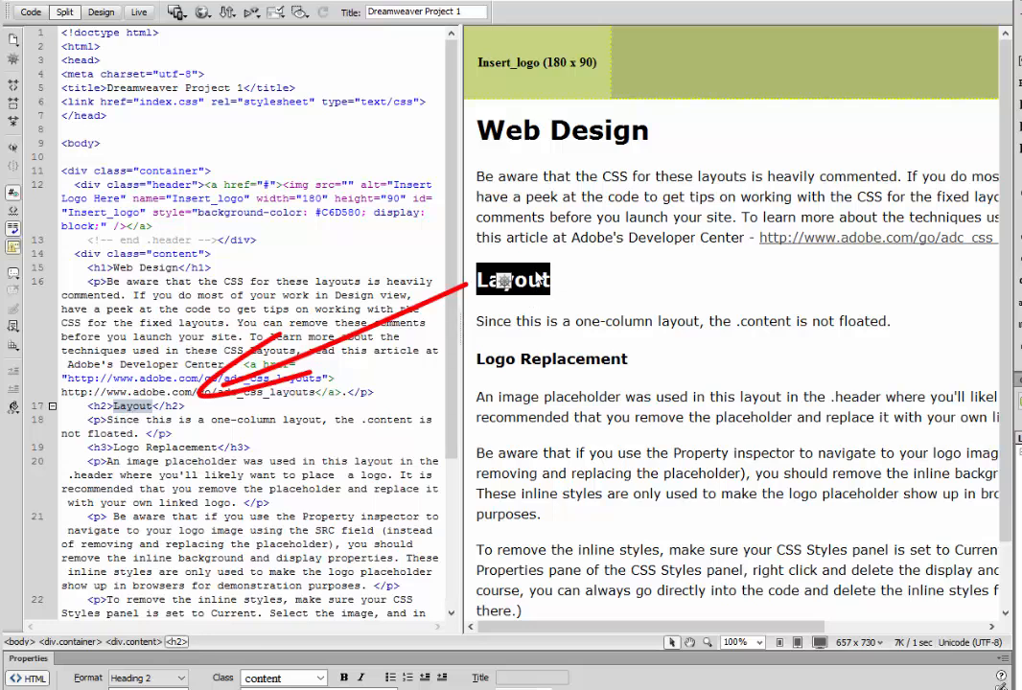
{"action": "type", "text": "HTML"}
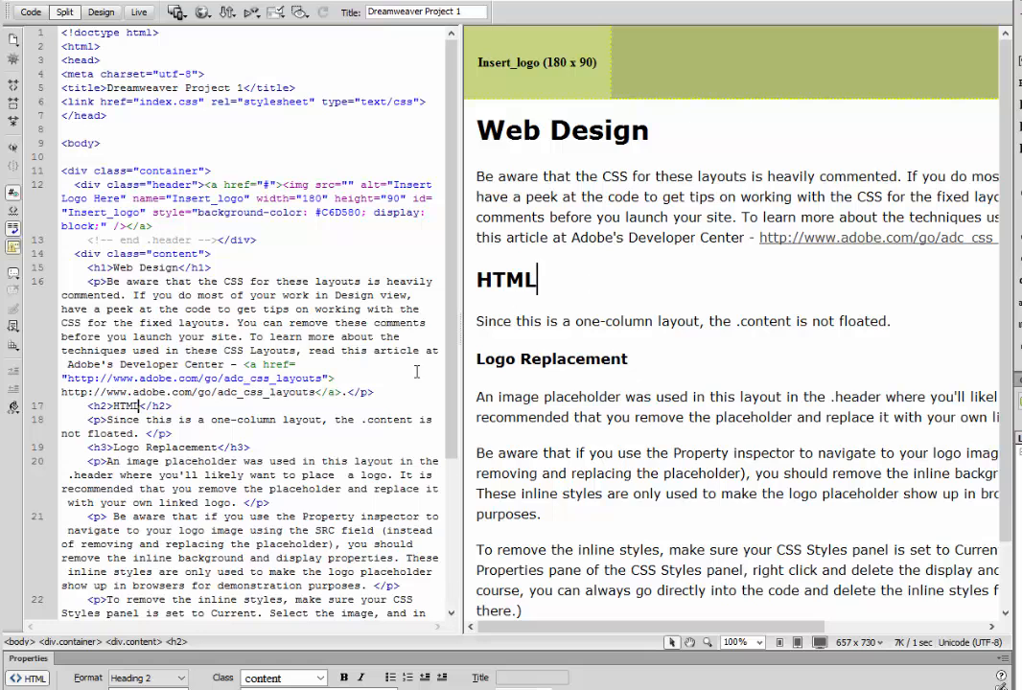
{"action": "left_click_drag", "start_coordinate": [629, 350], "coordinate": [444, 355]}
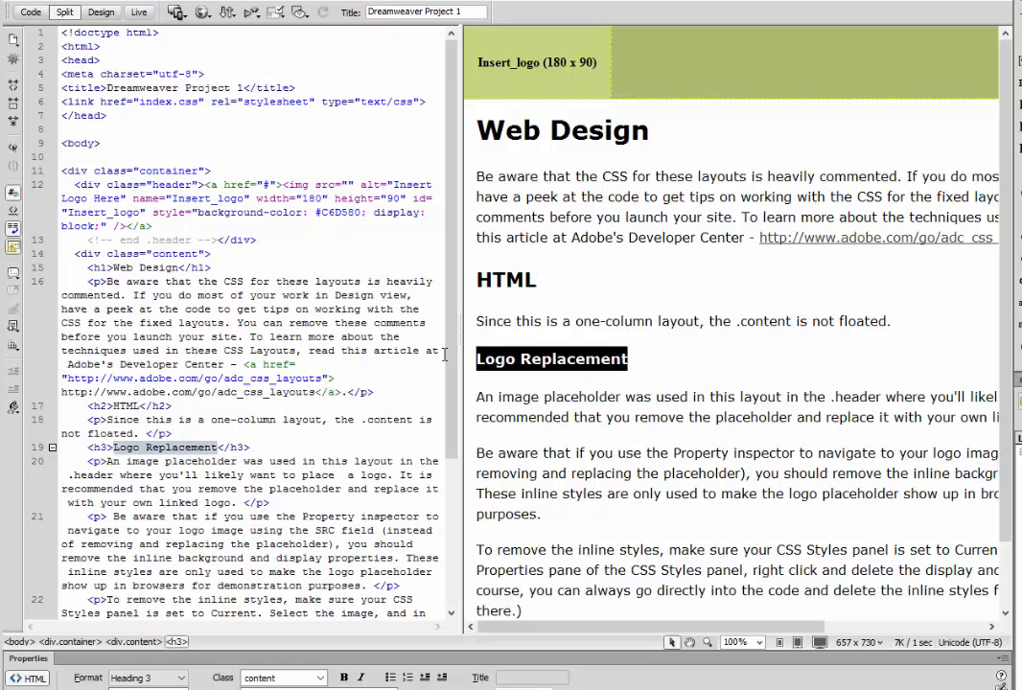
{"action": "type", "text": "css"}
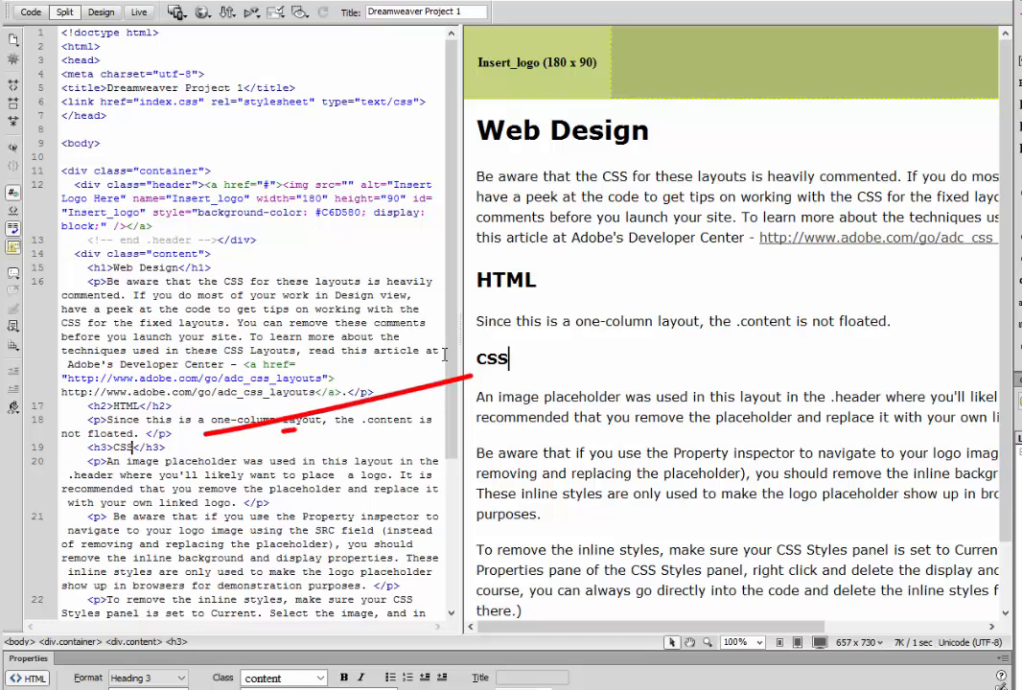
{"action": "left_click", "coordinate": [570, 422]}
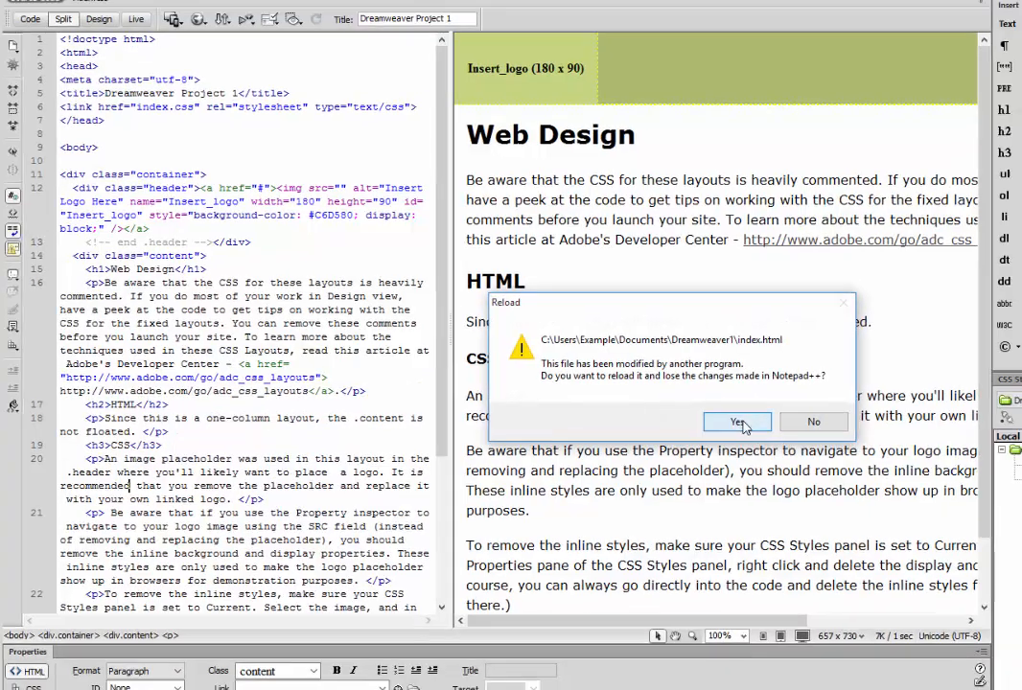
Step: Accept reloading index.html and replace the content section's code with headings and paragraphs on Web Design, HTML, CSS and JavaScript
{"action": "left_click", "coordinate": [752, 423]}
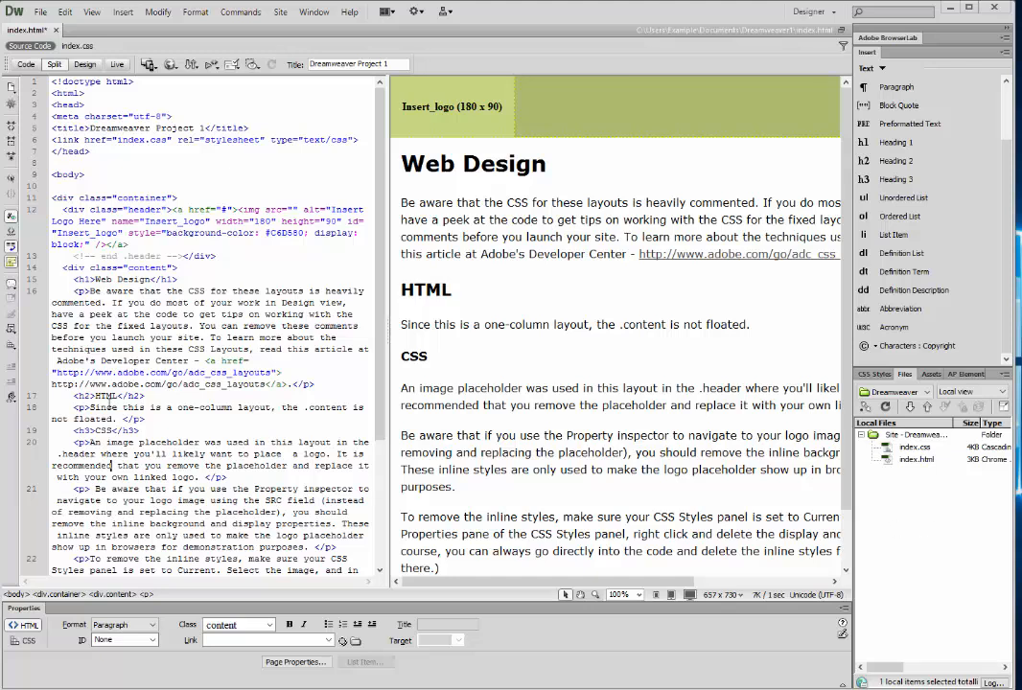
{"action": "left_click_drag", "start_coordinate": [72, 279], "coordinate": [119, 454]}
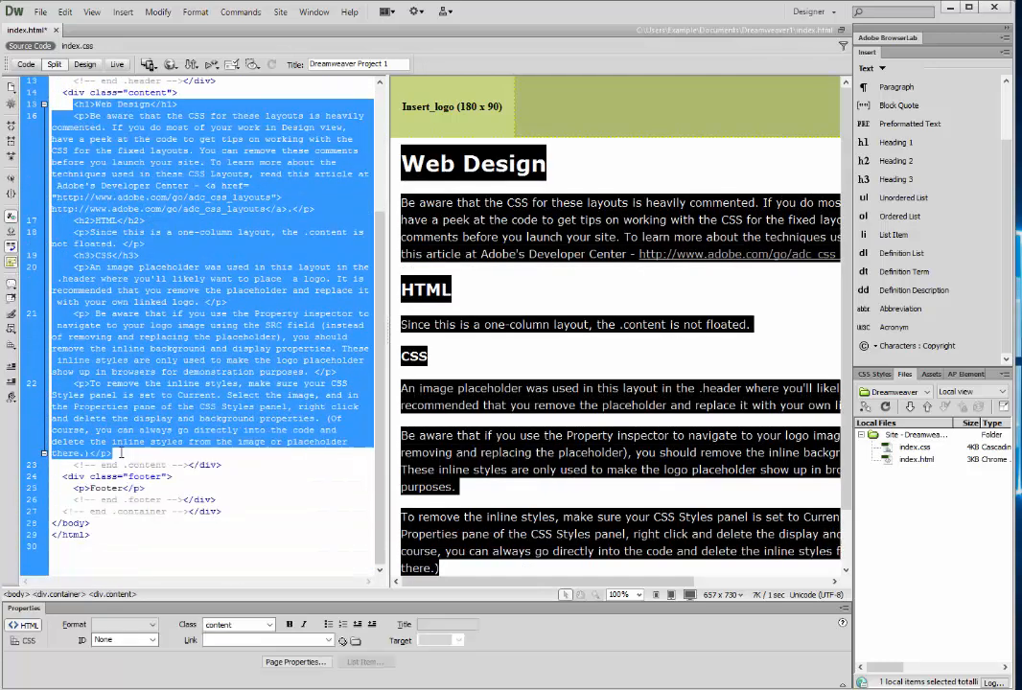
{"action": "type", "text": "<h1> Web Design</h1> <p>Designing a webpage requires that you have a strong understanding of HTML, CSS, and JavaScript. Each of these languages are used to construct and manage a webpage. In order to become a professional web designer you need to become fluent in these language so that you can create your own custom web projects and begin building a portfolio of your web pages, sites, and artwork.</p> <h2>HTML</h2> <p>HyperText Markup Language (HTML) forms the basic building blocks of a webpage. HTML is basically a plain text document that includes markup tags, basically formatting placeholders surrounded by angle brackets, that tell a browser how a web page should be constructed.</p> <h3>CSS</h3> <p>Cascading Style Sheets (CSS) are used to manage how a webpage or website is displayed. CSS can be embedded directly into an HTML document, but more often most of the CSS is stored in a separate file so that it can be shared and accessed by other pages within a site to provide a common theme.</p> <h4>JavaScript</h4> <p> JavaScript is the programming language of the Internet and can be used to change a webpage while it is running in a web browser. This offers a web designer the ability to provide a custom experience to every web page visitor.</p>"}
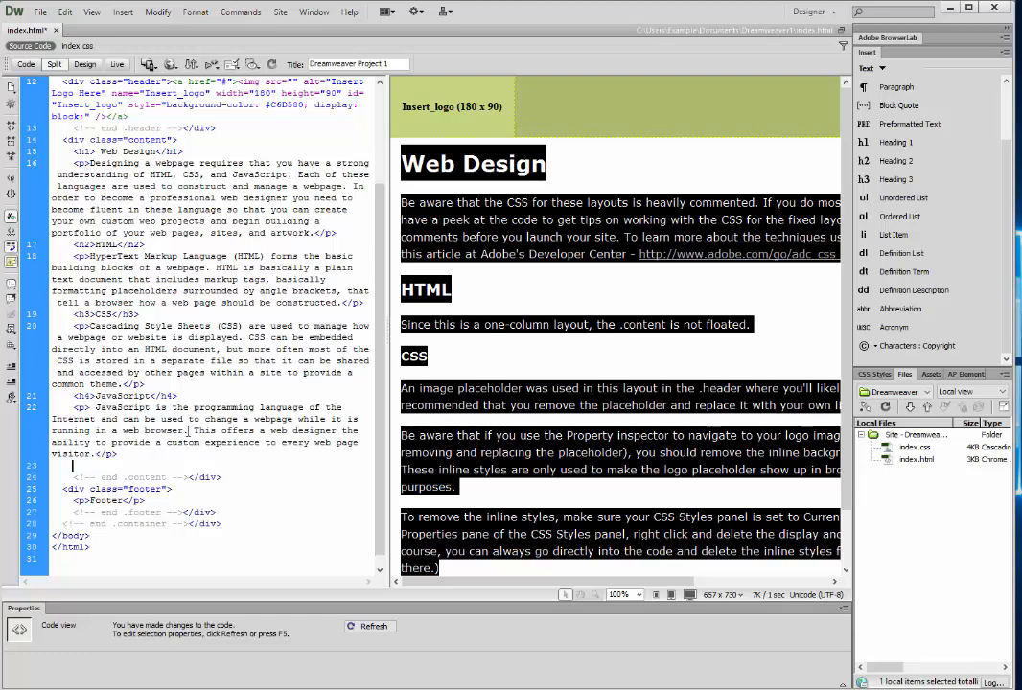
{"action": "left_click", "coordinate": [470, 342]}
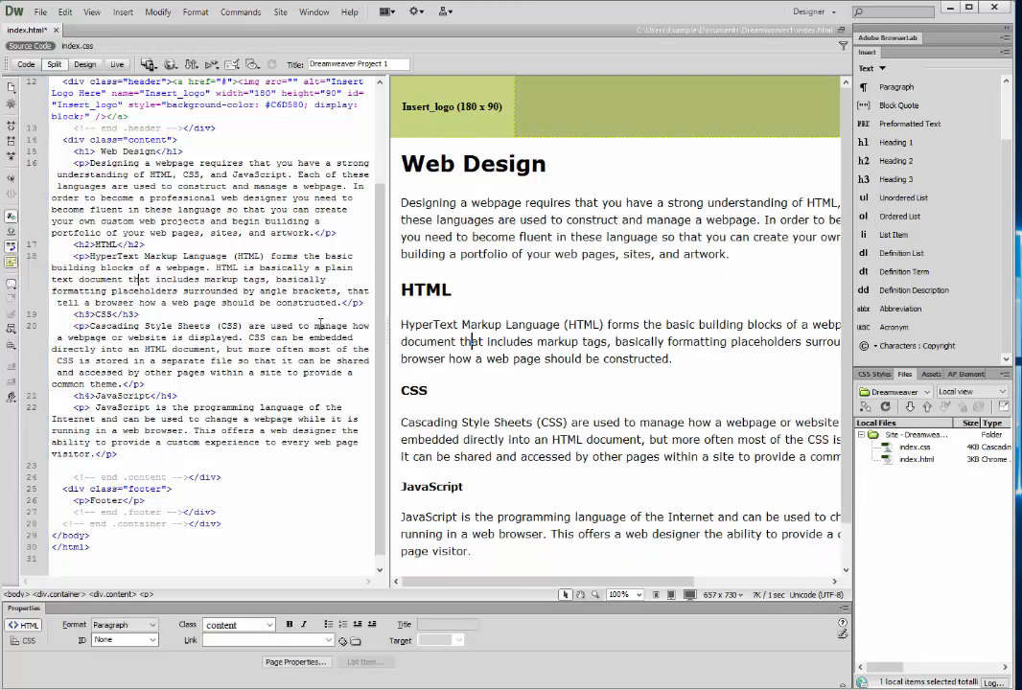
Step: Review the new text beside its code, widen the design area, and show the page in full Design view
{"action": "scroll", "coordinate": [120, 235], "scroll_direction": "up", "scroll_amount": 3}
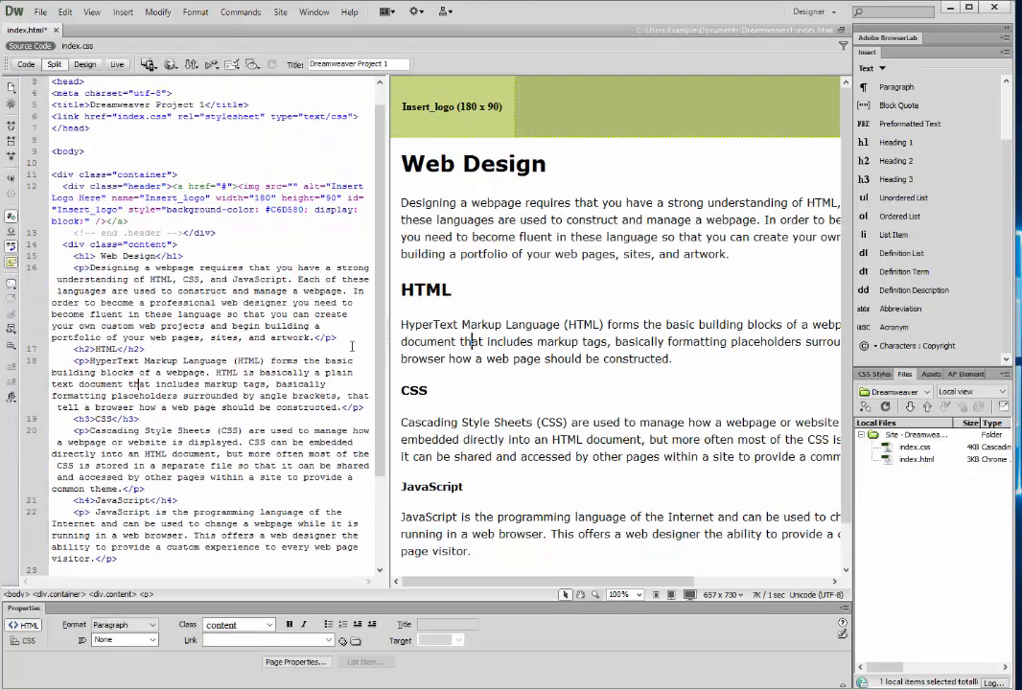
{"action": "left_click", "coordinate": [489, 298]}
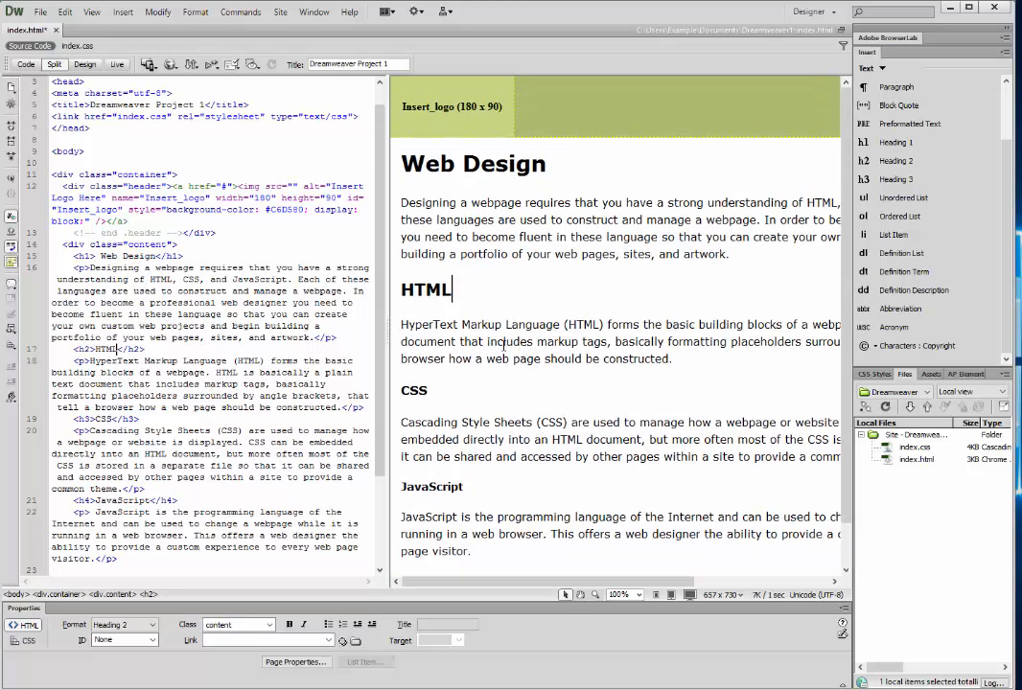
{"action": "left_click_drag", "start_coordinate": [383, 238], "coordinate": [180, 237]}
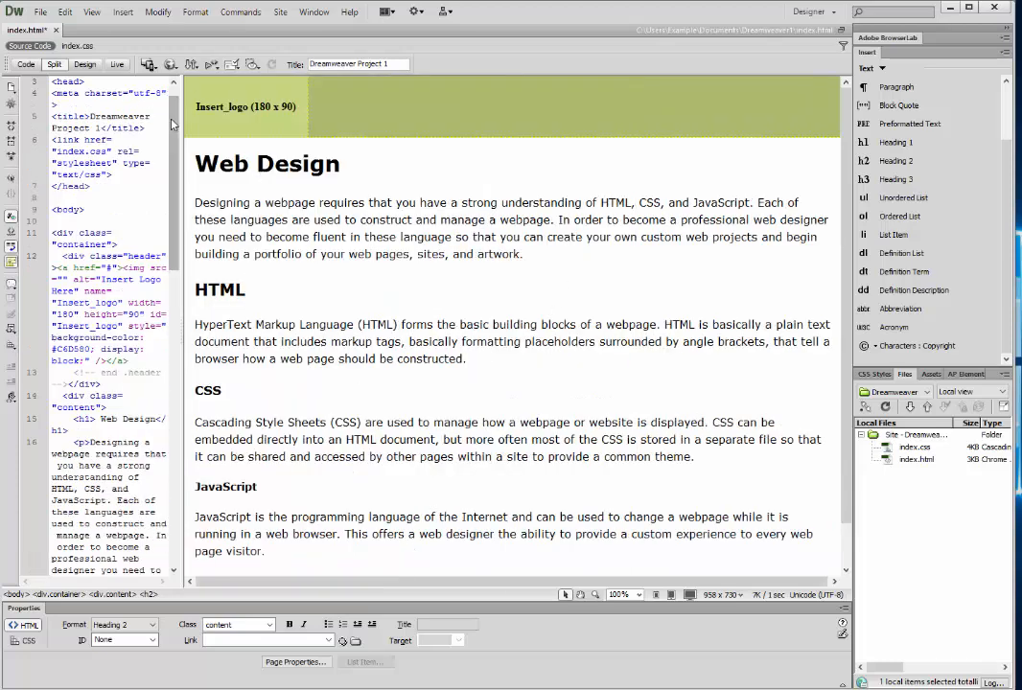
{"action": "left_click", "coordinate": [85, 64]}
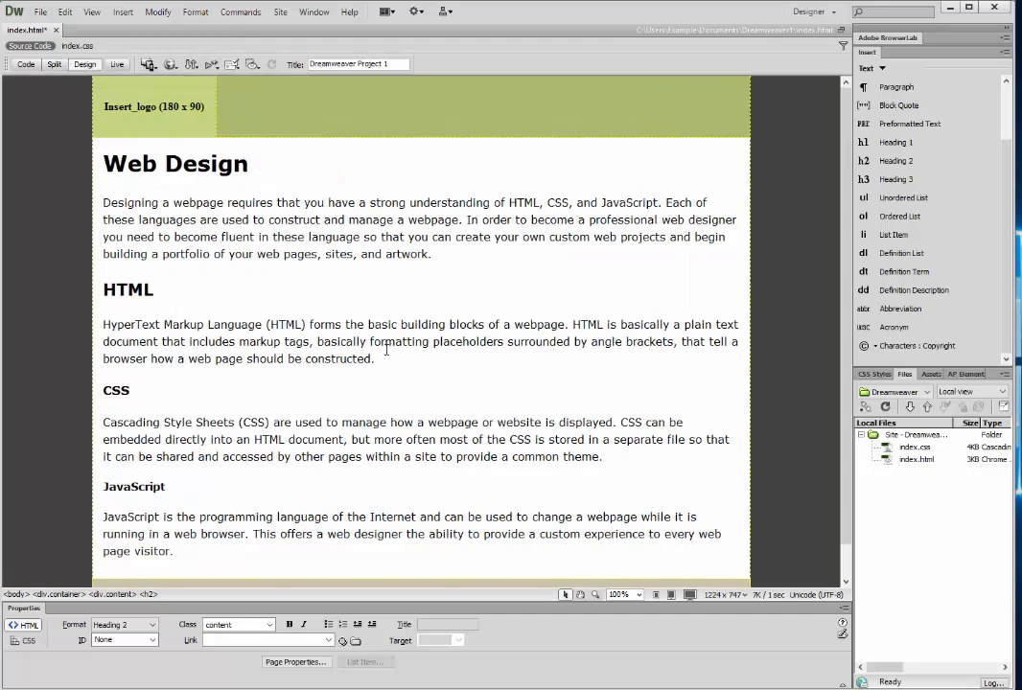
Step: Select the header's logo placeholder and copy the Cardinal image from the desktop into the site's local files
{"action": "left_click", "coordinate": [130, 102]}
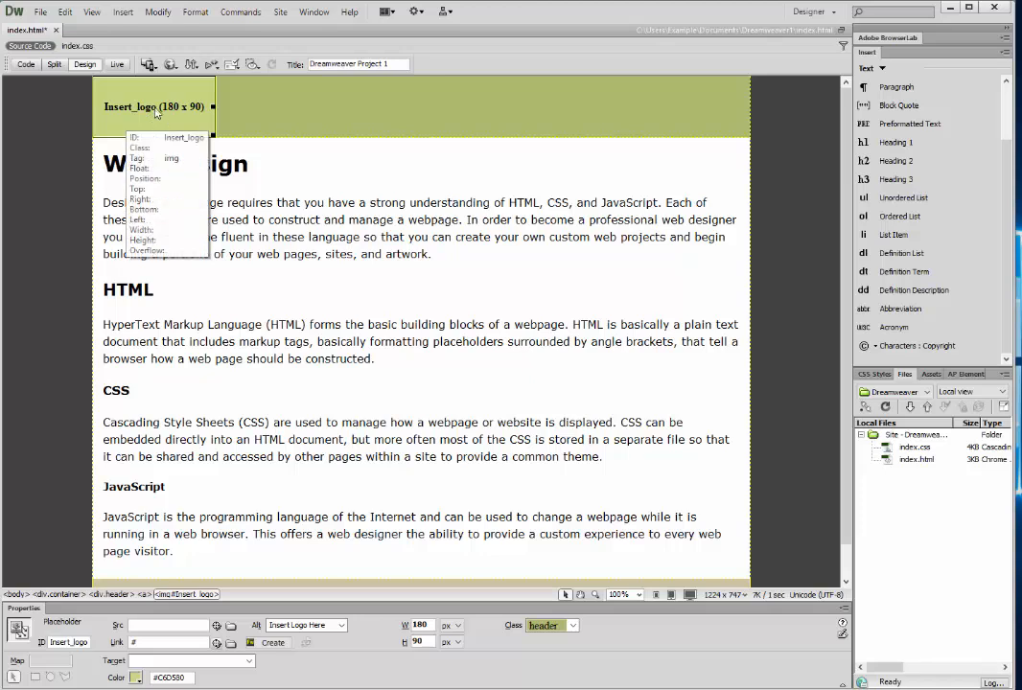
{"action": "left_click_drag", "start_coordinate": [123, 105], "coordinate": [165, 106]}
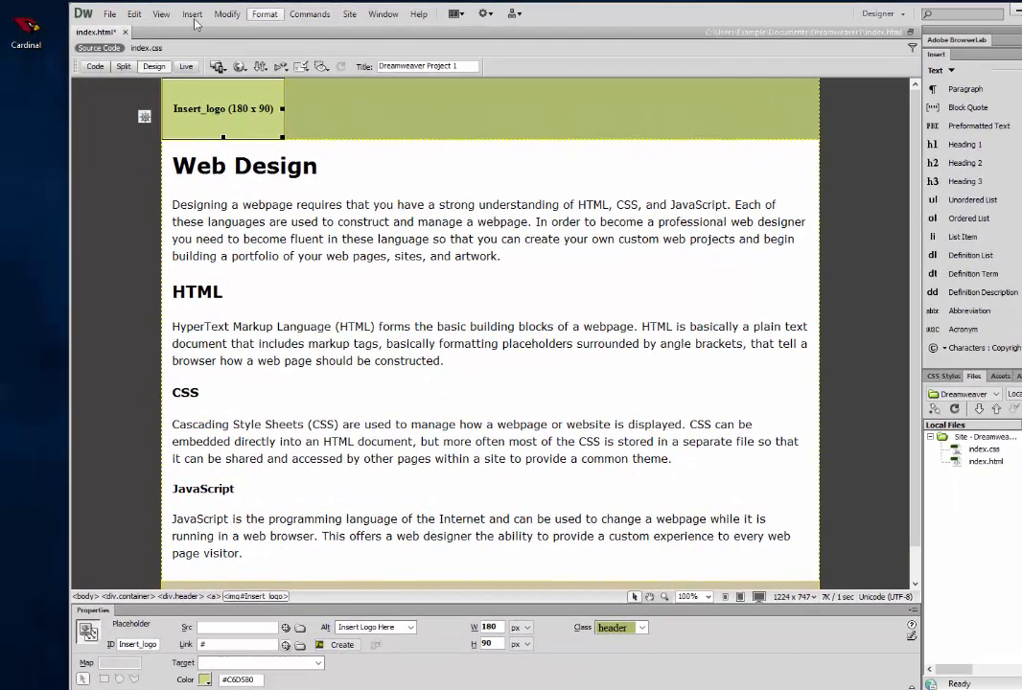
{"action": "left_click", "coordinate": [32, 37]}
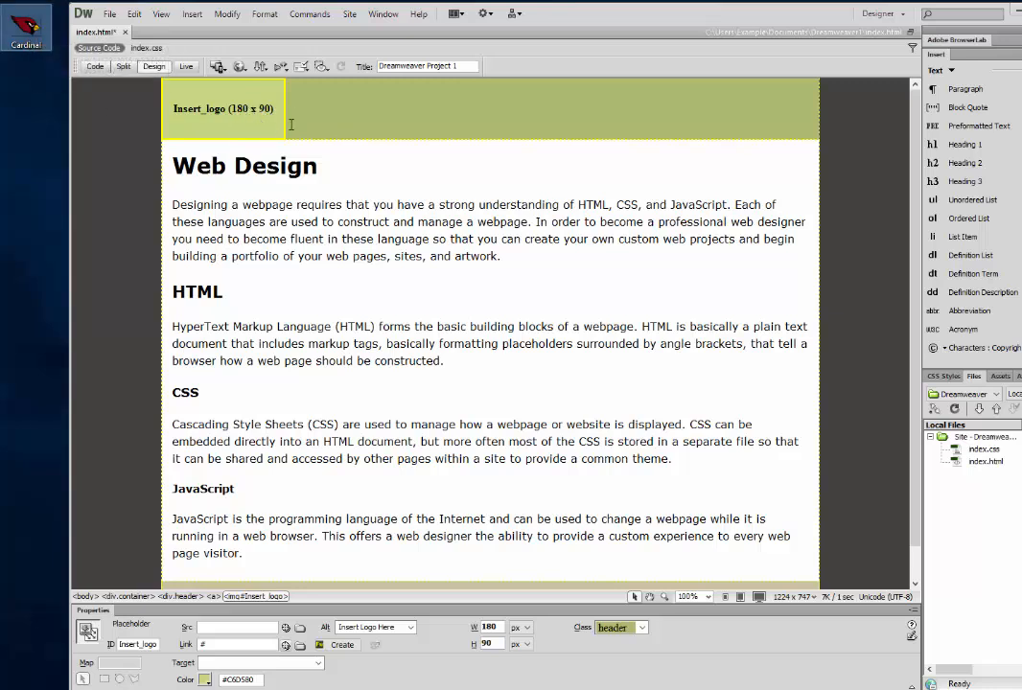
{"action": "left_click", "coordinate": [216, 107]}
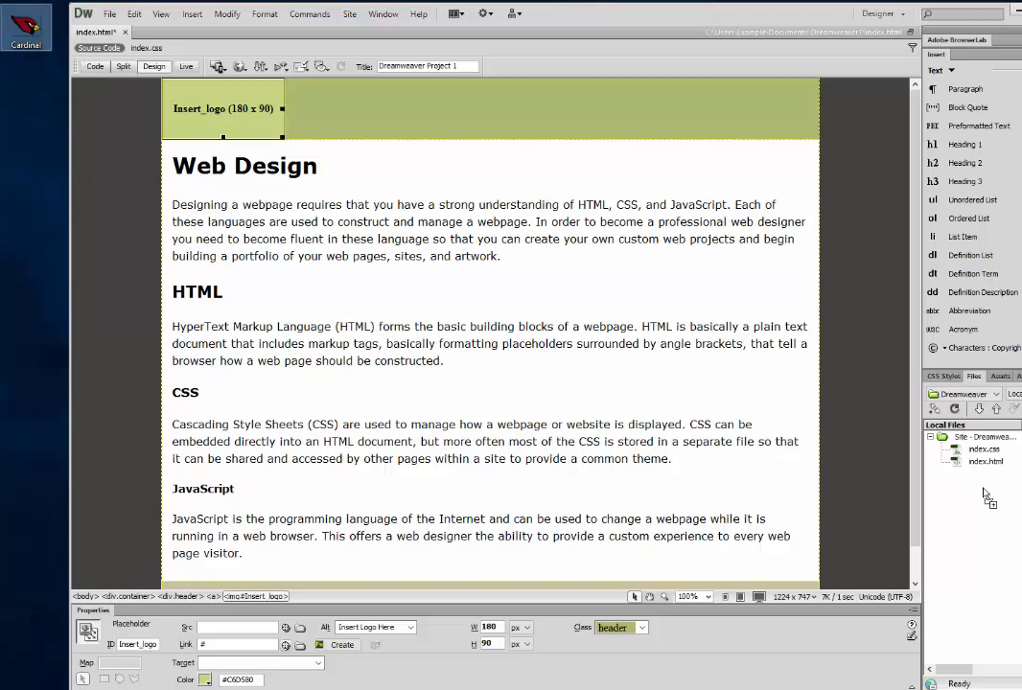
{"action": "left_click_drag", "start_coordinate": [995, 499], "coordinate": [995, 499]}
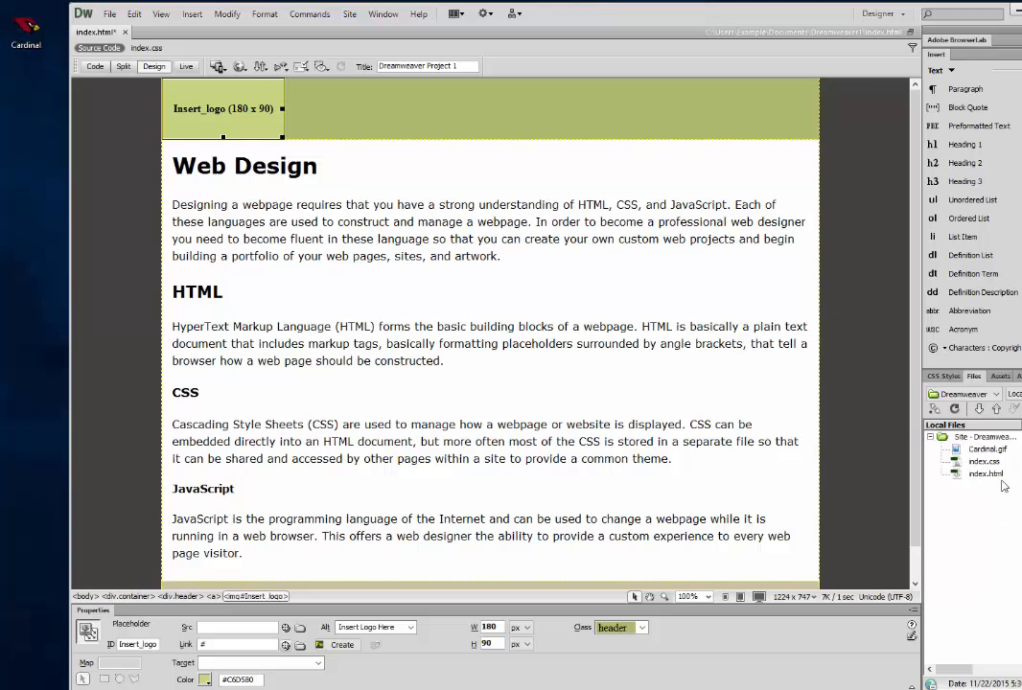
Step: Look through the CSS styles and site assets, and return to the site's local files
{"action": "left_click", "coordinate": [942, 377]}
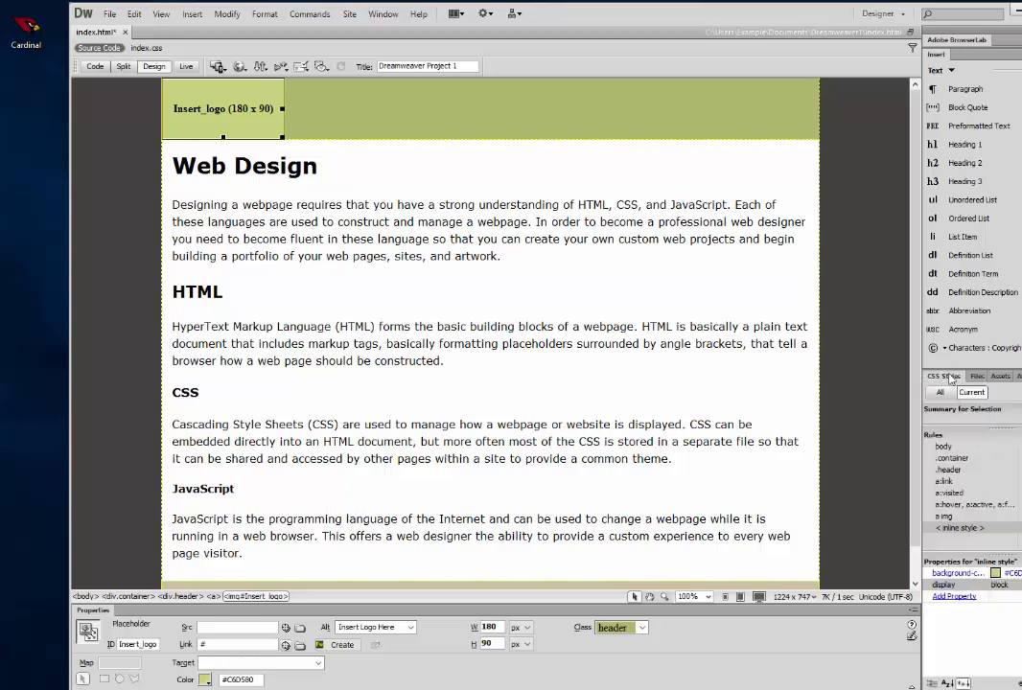
{"action": "left_click", "coordinate": [1016, 377]}
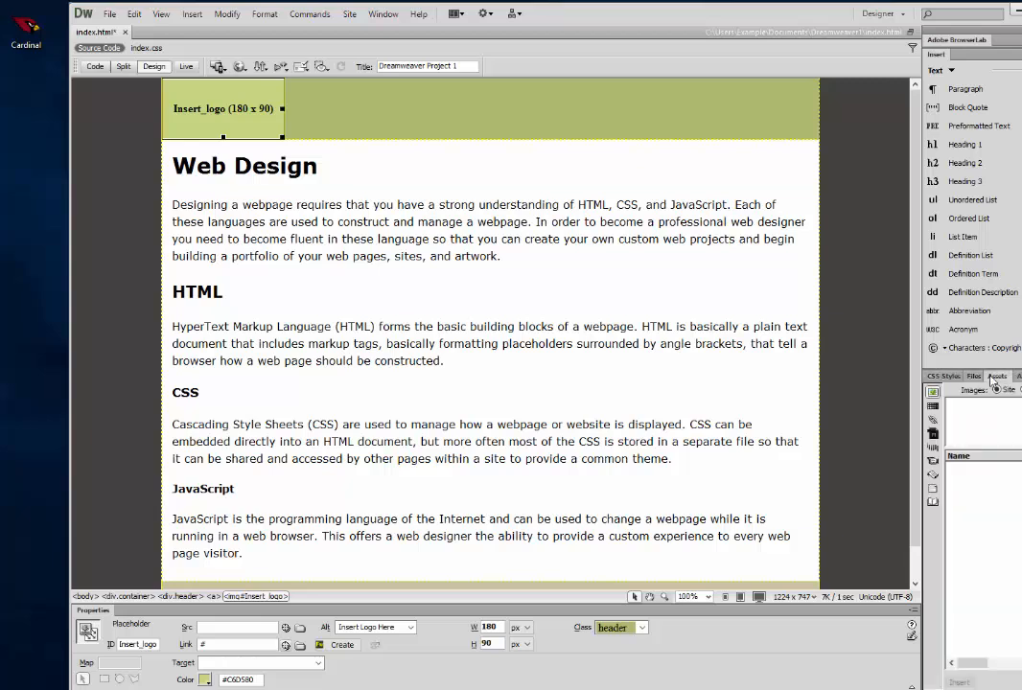
{"action": "left_click", "coordinate": [973, 377]}
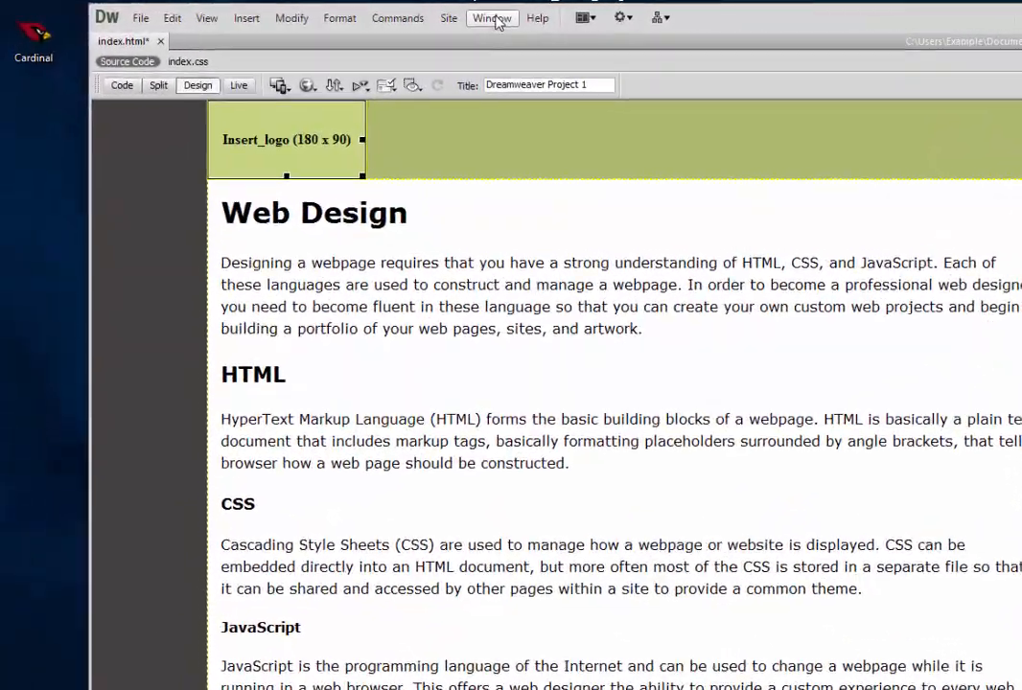
{"action": "left_click", "coordinate": [383, 13]}
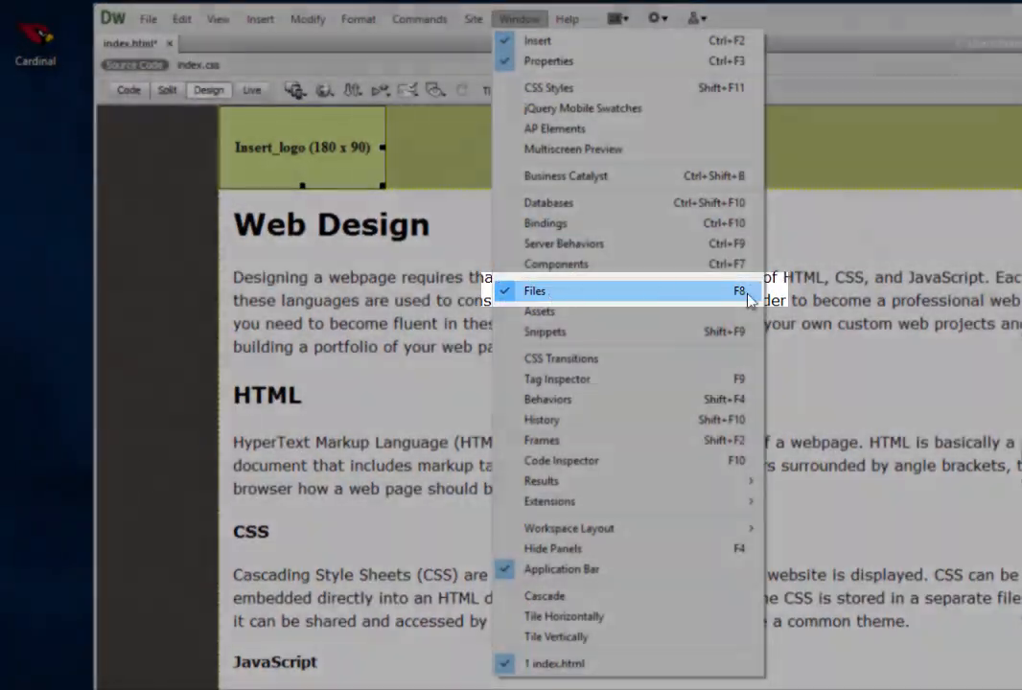
{"action": "left_click", "coordinate": [748, 301]}
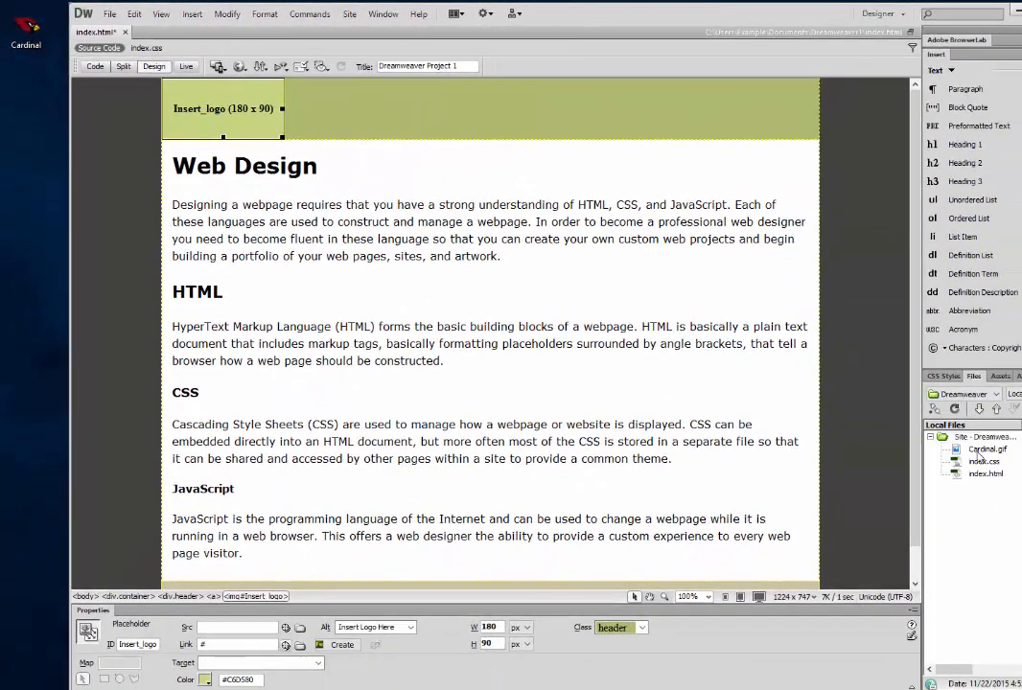
Step: Link the header logo placeholder's image source to Cardinal.gif in the site's local files
{"action": "left_click_drag", "start_coordinate": [975, 453], "coordinate": [342, 530]}
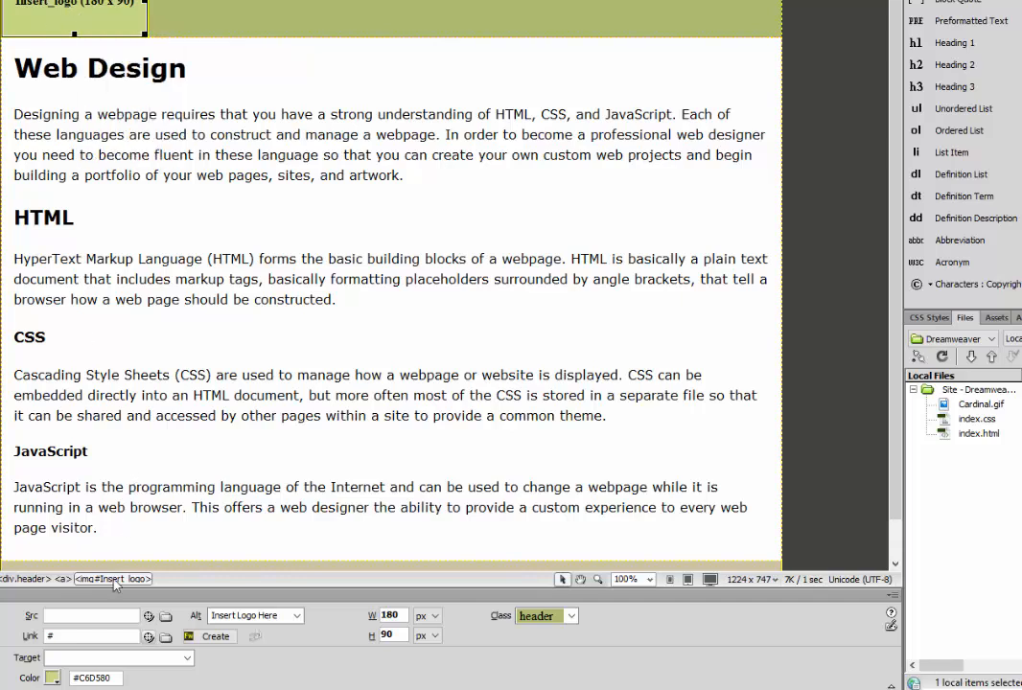
{"action": "left_click", "coordinate": [101, 618]}
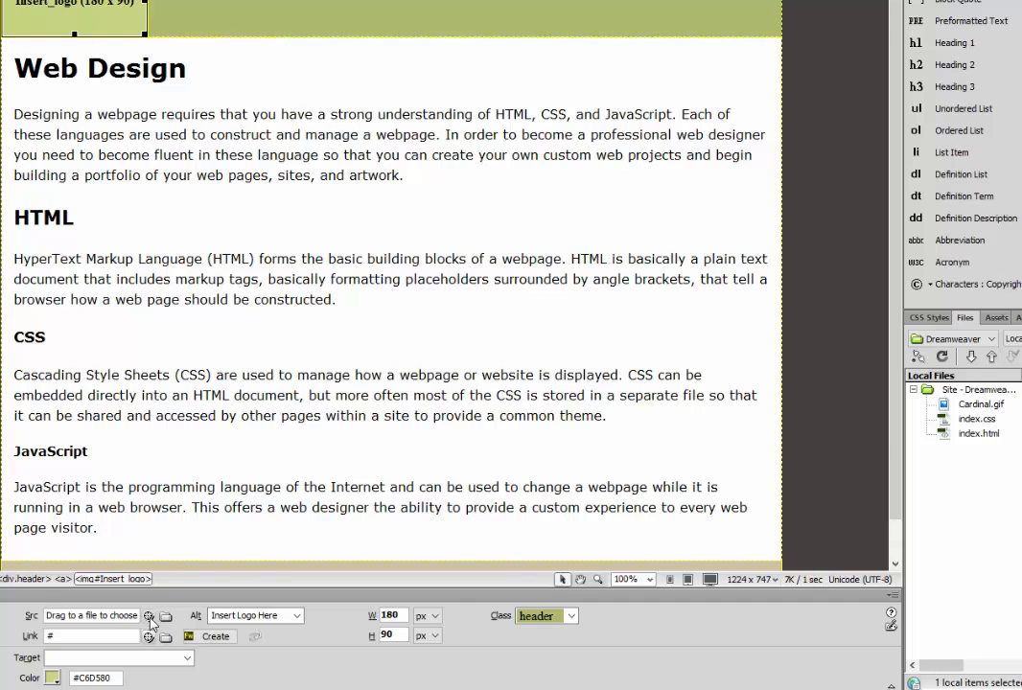
{"action": "left_click_drag", "start_coordinate": [150, 624], "coordinate": [959, 405]}
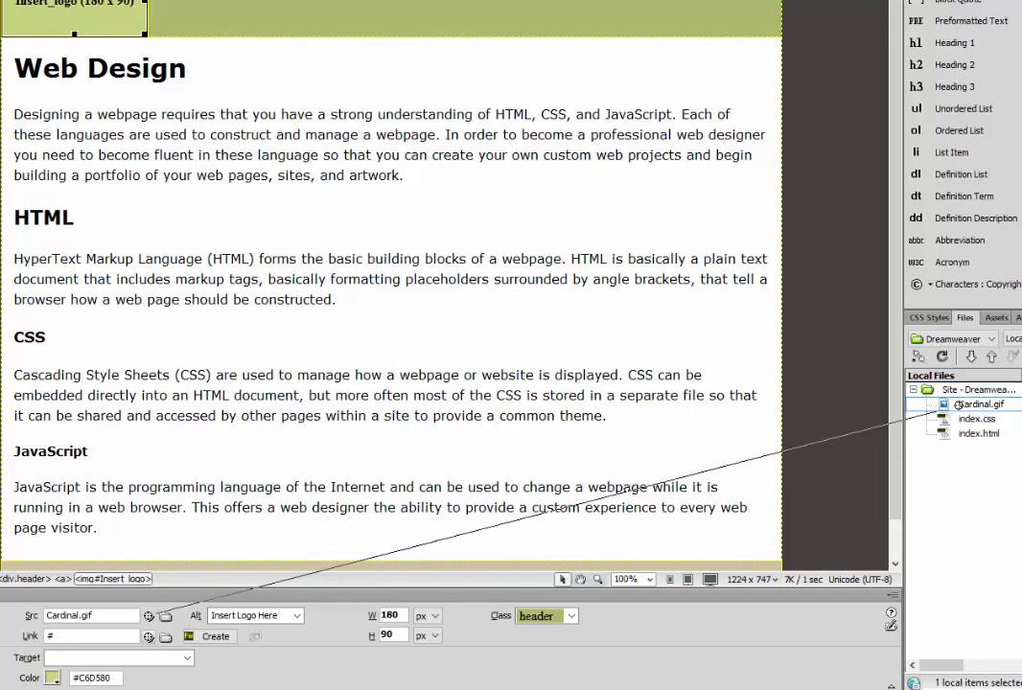
{"action": "mouse_move", "coordinate": [959, 404]}
{"action": "left_mouse_down"}
{"action": "mouse_move", "coordinate": [148, 618]}
{"action": "mouse_move", "coordinate": [274, 566]}
{"action": "mouse_move", "coordinate": [959, 405]}
{"action": "left_mouse_up"}
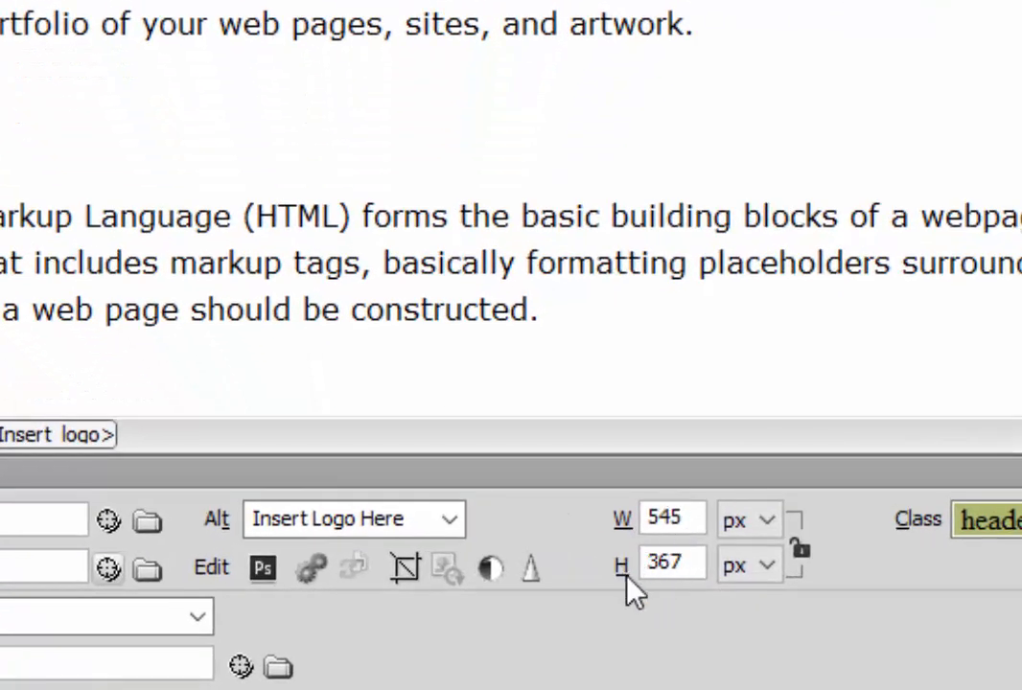
Step: Try setting the Cardinal logo's width to 50 px without constrained proportions, and undo the change
{"action": "left_click", "coordinate": [804, 560]}
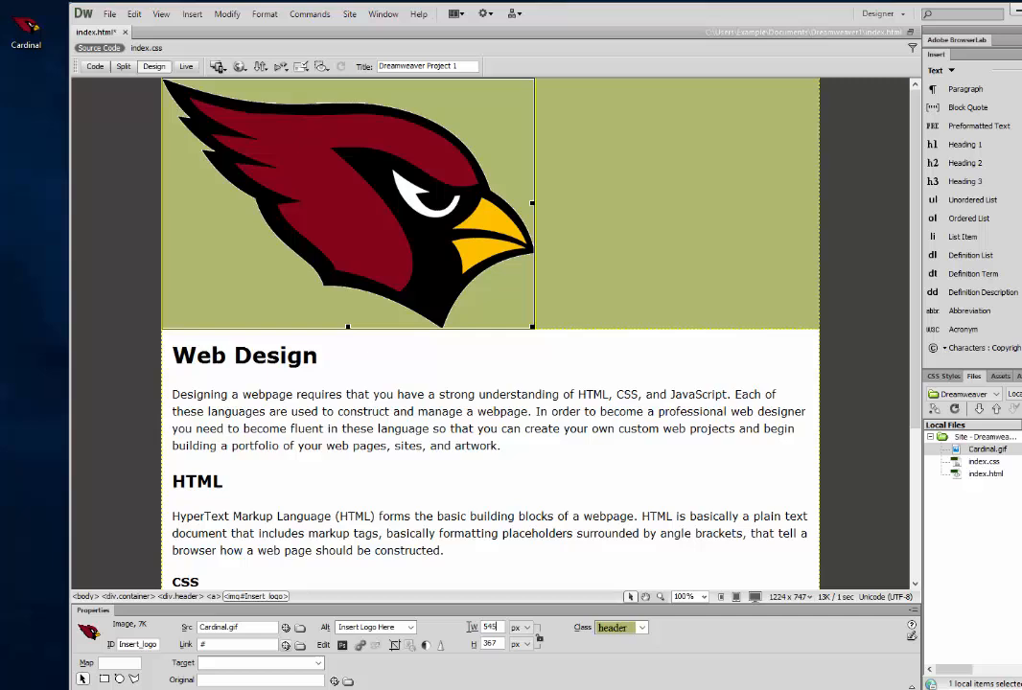
{"action": "left_click", "coordinate": [470, 627]}
{"action": "key", "text": "Return"}
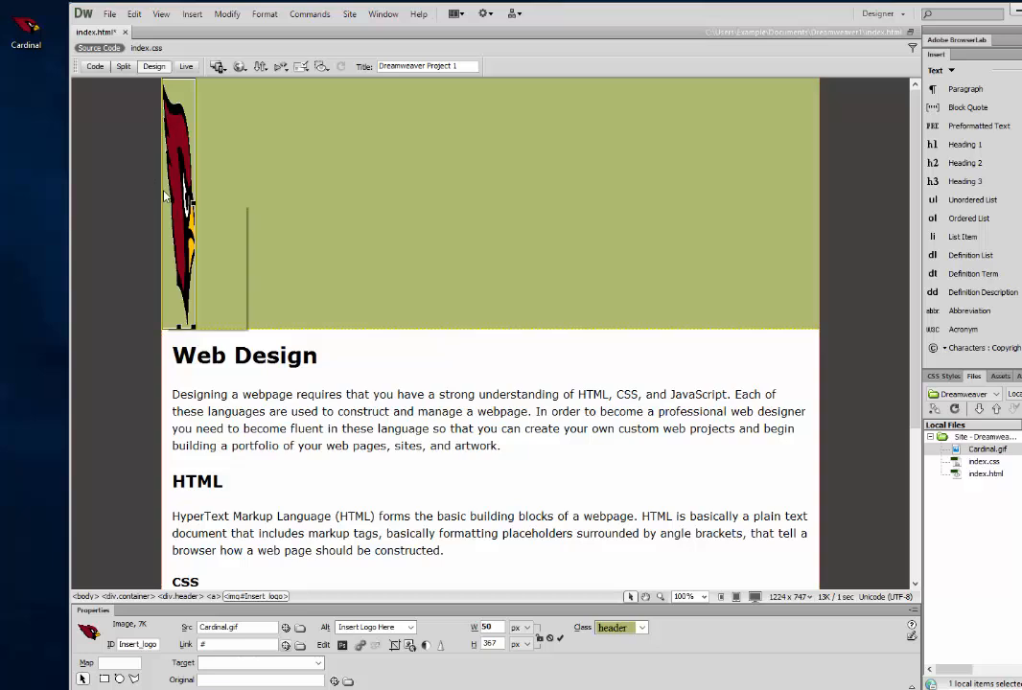
{"action": "left_click", "coordinate": [497, 645]}
{"action": "left_click", "coordinate": [406, 291]}
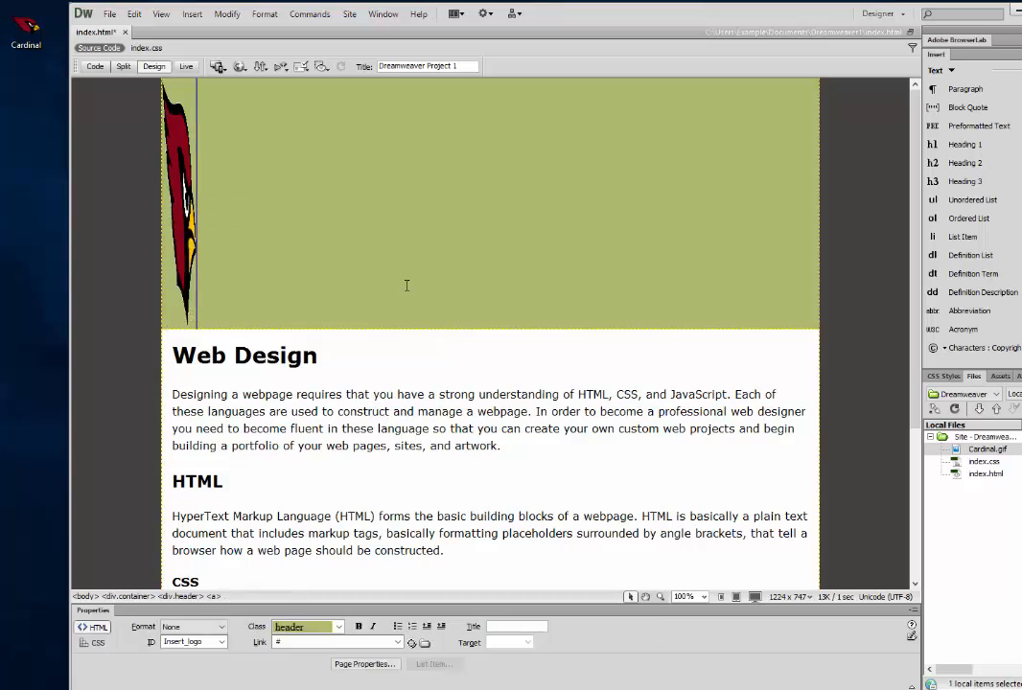
{"action": "key", "text": "ctrl+z"}
{"action": "key", "text": "ctrl+z"}
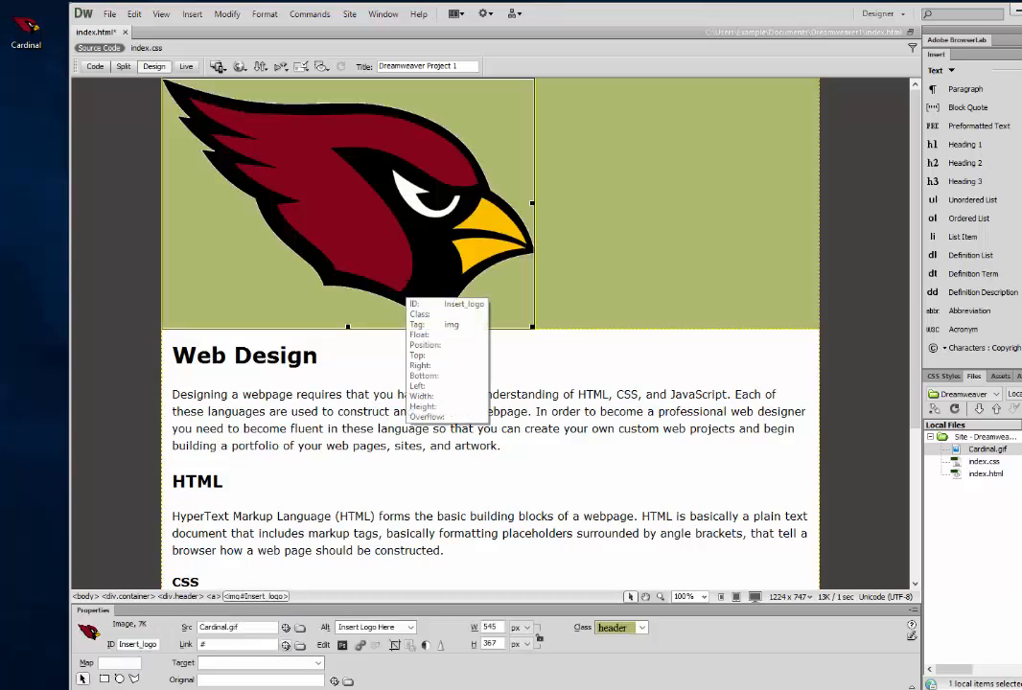
{"action": "left_click", "coordinate": [135, 14]}
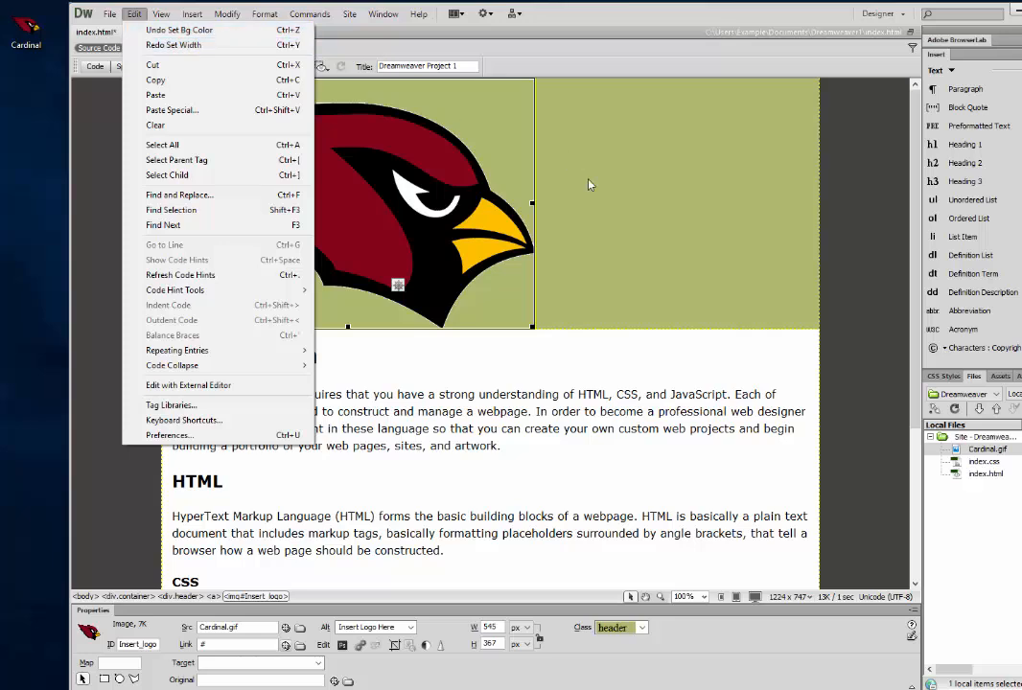
{"action": "left_click", "coordinate": [595, 261]}
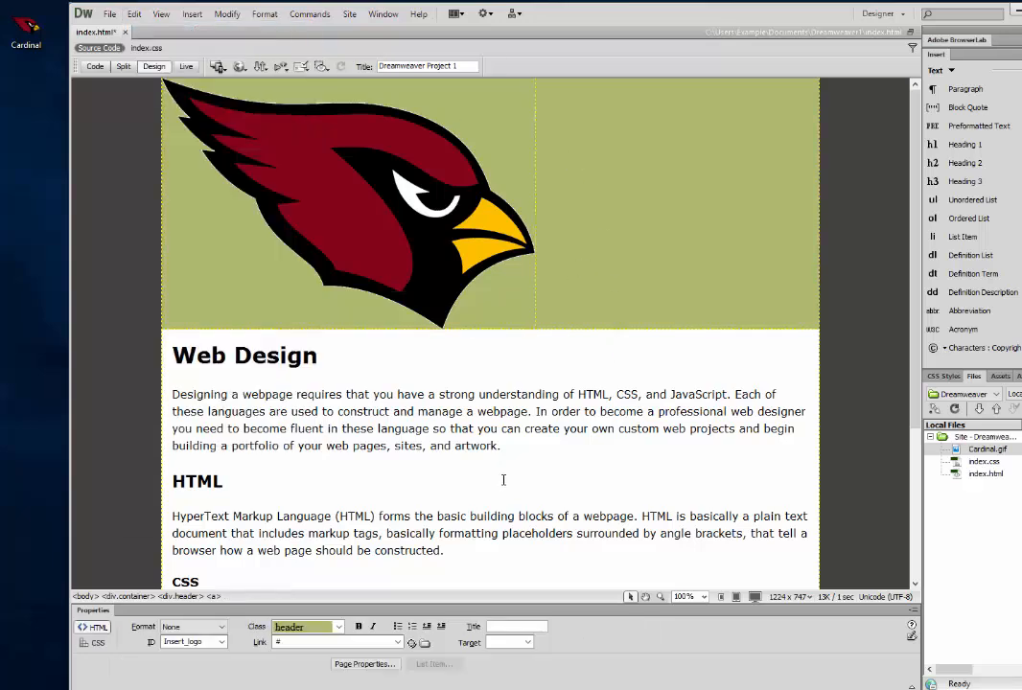
Step: Resize the Cardinal logo with locked proportions, first to a width of 75 px and finally to a height of 75 px
{"action": "left_click", "coordinate": [406, 266]}
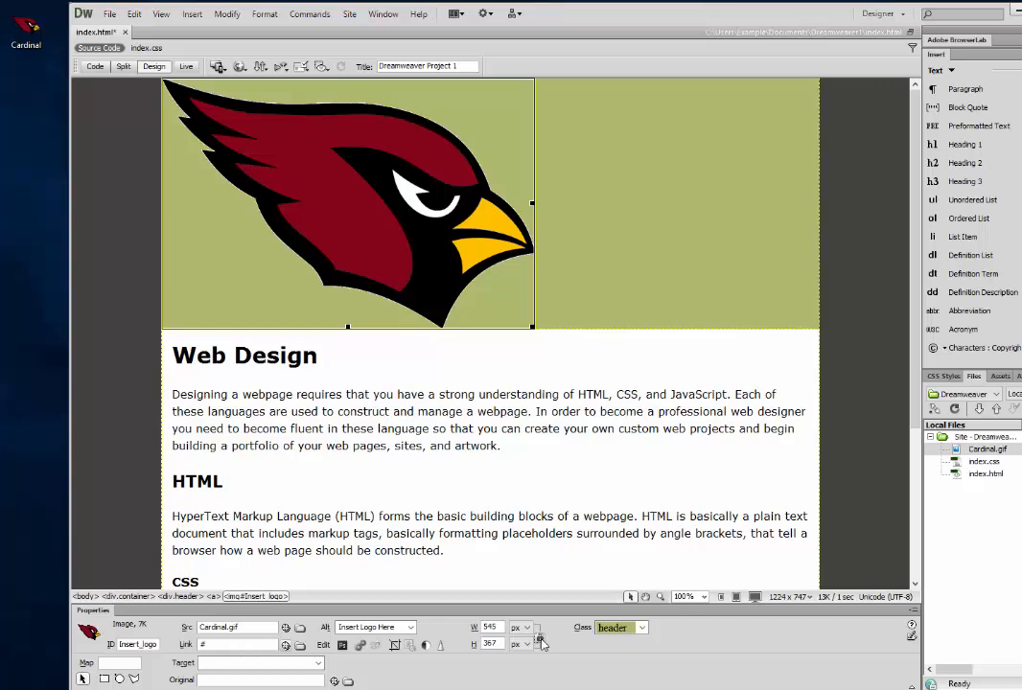
{"action": "double_click", "coordinate": [490, 627]}
{"action": "type", "text": "75"}
{"action": "key", "text": "Return"}
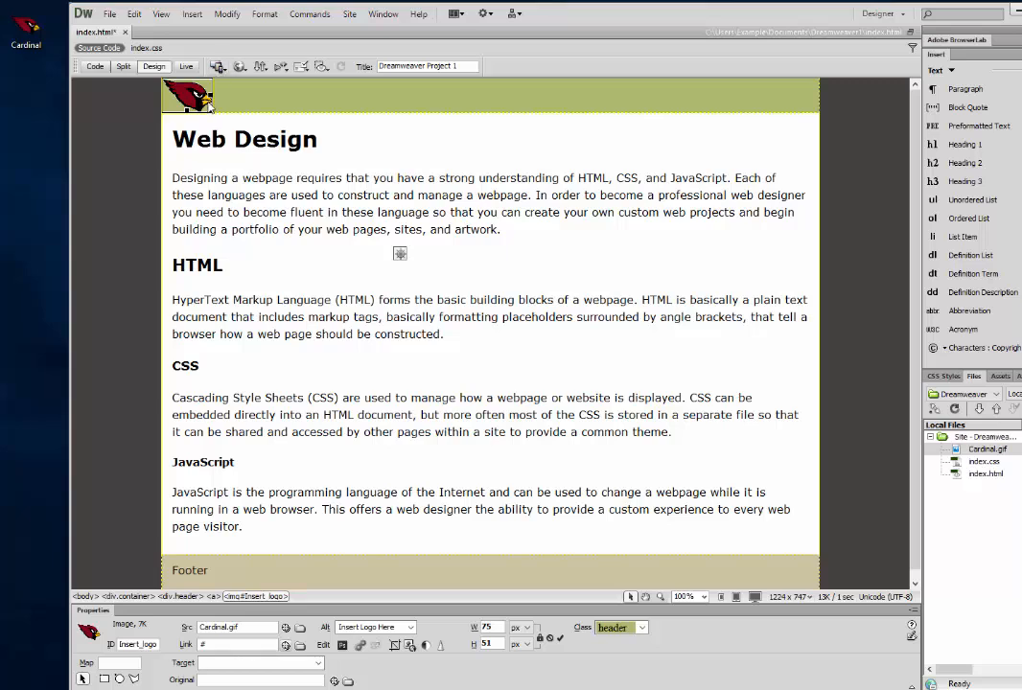
{"action": "double_click", "coordinate": [490, 645]}
{"action": "key", "text": "Return"}
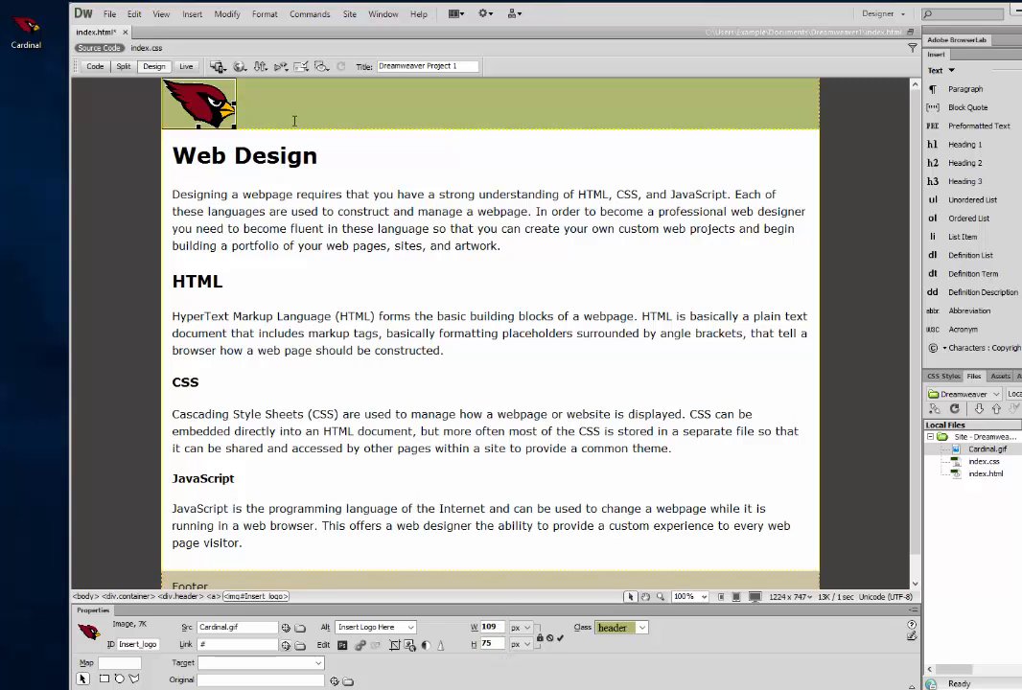
{"action": "left_click", "coordinate": [330, 265]}
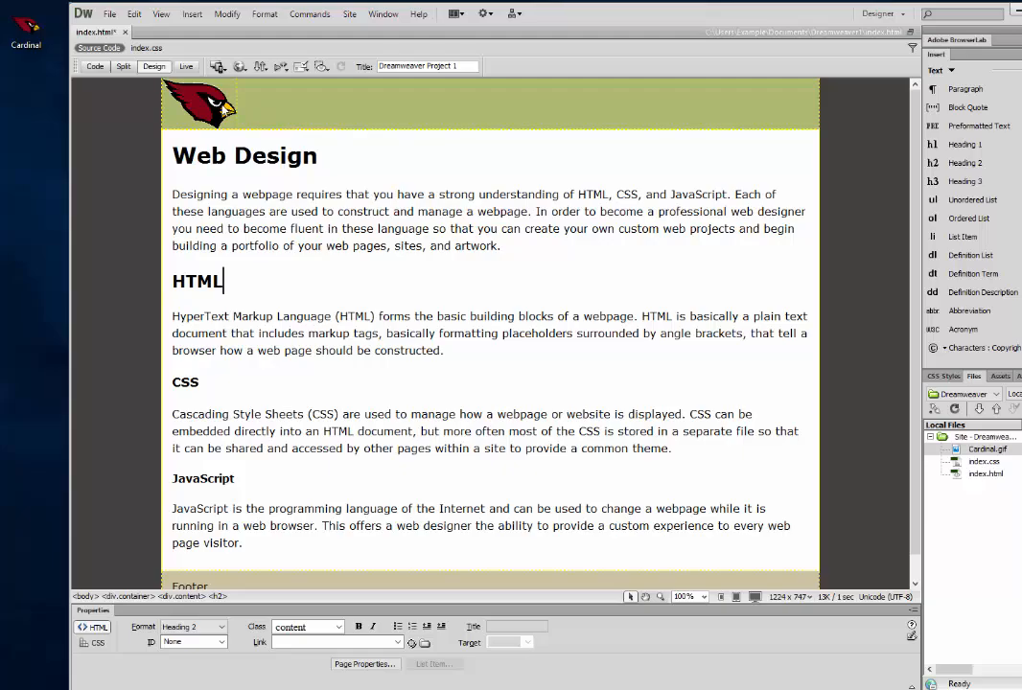
Step: Add the text "Mentor High School" on a new line below the Cardinal logo in the header
{"action": "left_click", "coordinate": [206, 95]}
{"action": "left_click", "coordinate": [257, 104]}
{"action": "key", "text": "Right"}
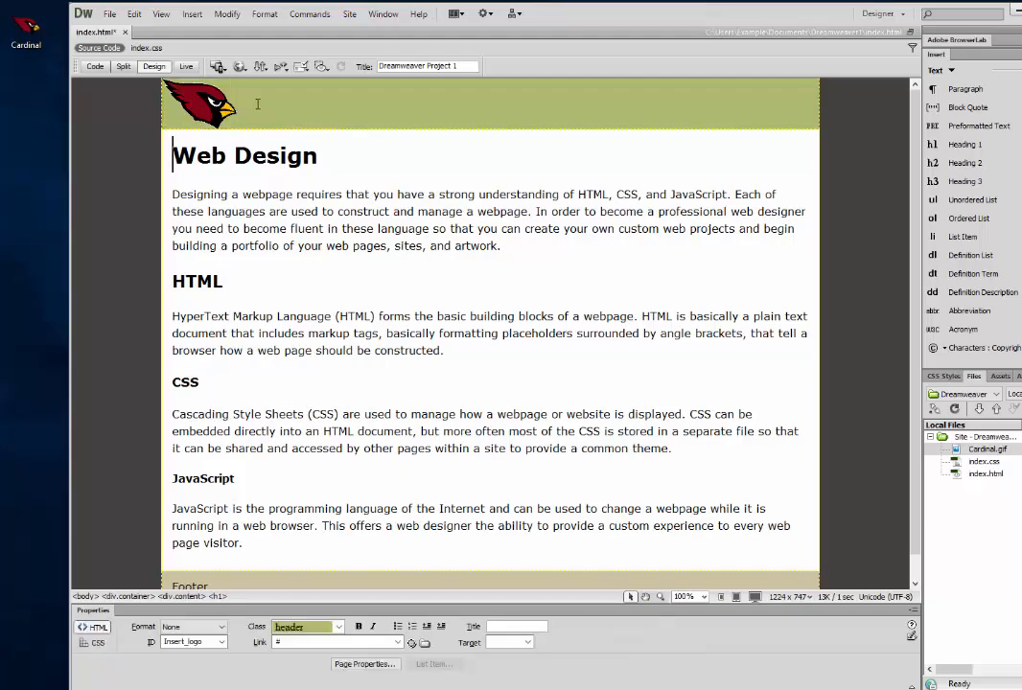
{"action": "key", "text": "Left"}
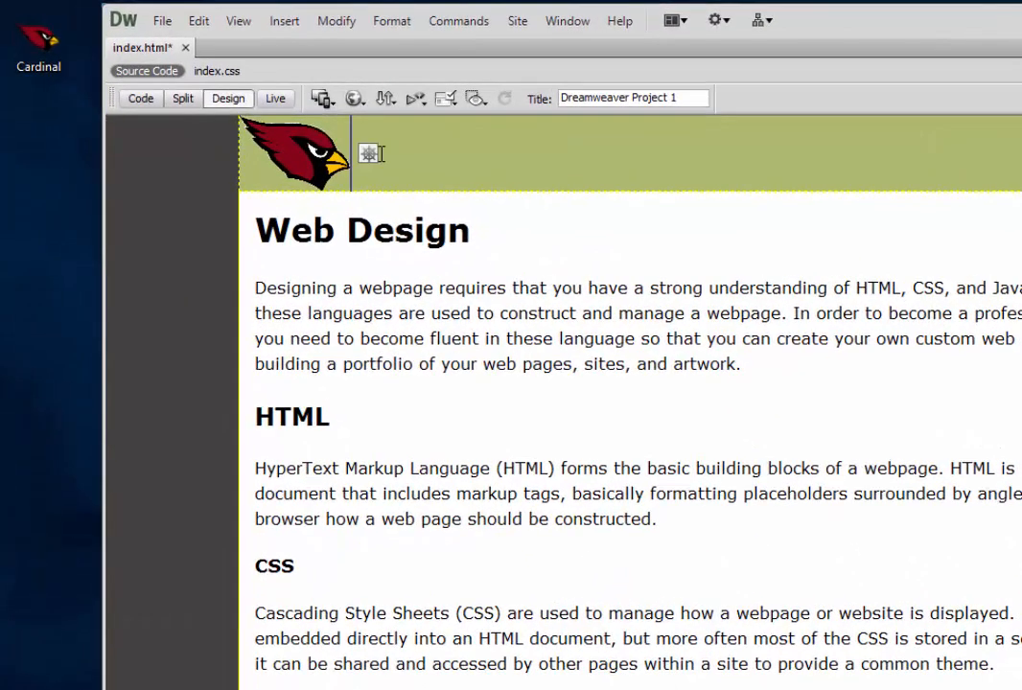
{"action": "key", "text": "Return"}
{"action": "type", "text": "Mentor H"}
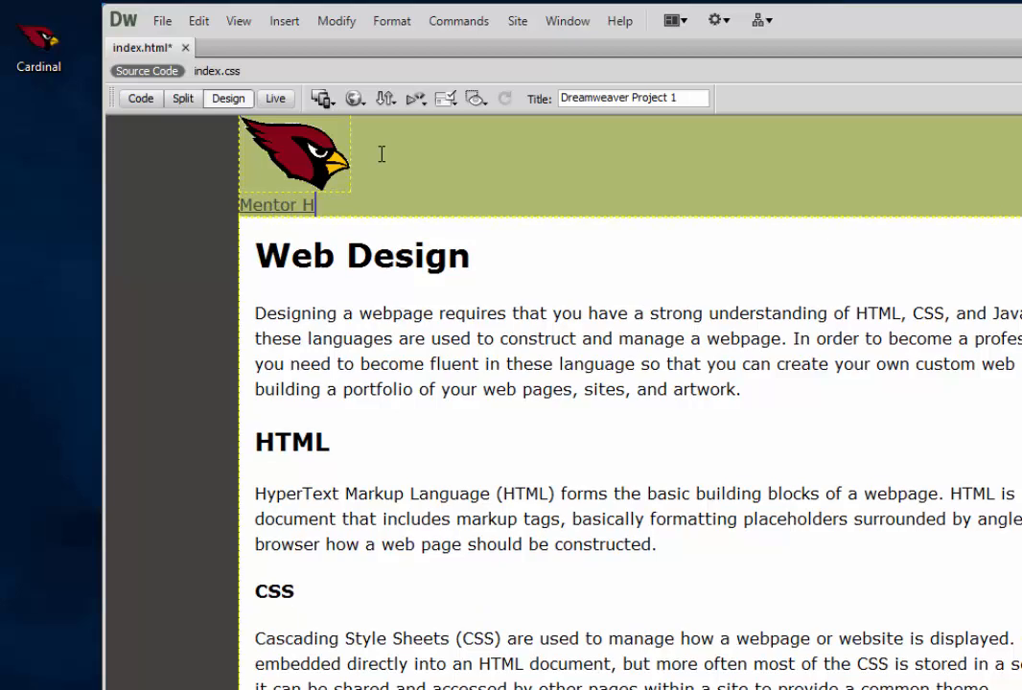
{"action": "type", "text": "igh School"}
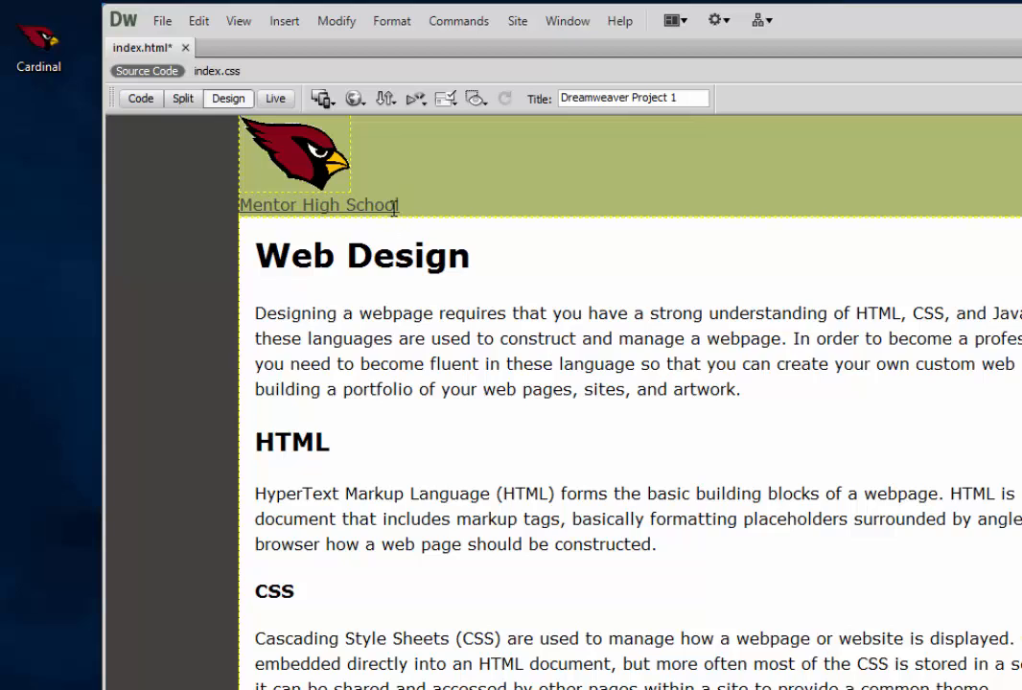
Step: In the header's code, move the closing </a> tag directly after the logo image, ahead of "Mentor High School", removing the extra space
{"action": "left_click", "coordinate": [336, 169]}
{"action": "left_click_drag", "start_coordinate": [335, 168], "coordinate": [293, 152]}
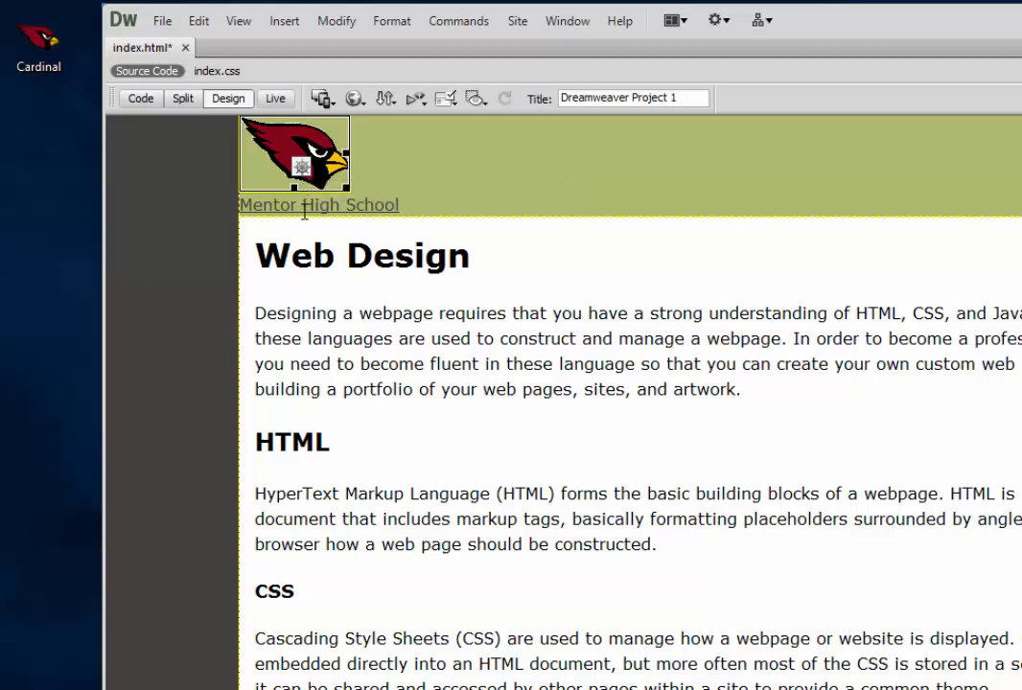
{"action": "left_click", "coordinate": [298, 205]}
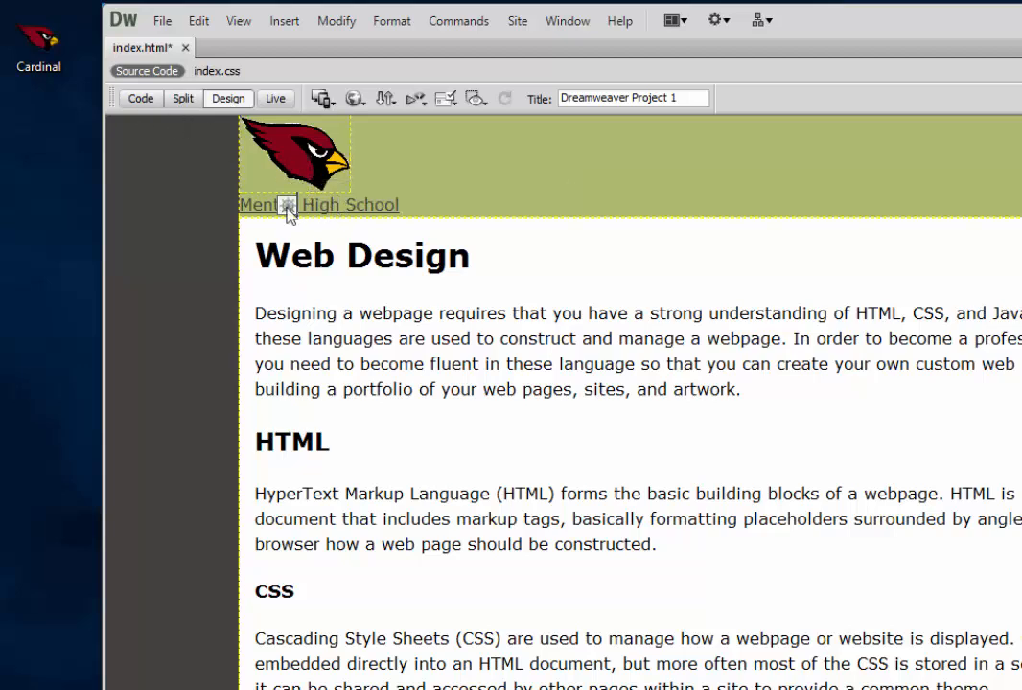
{"action": "left_click", "coordinate": [141, 98]}
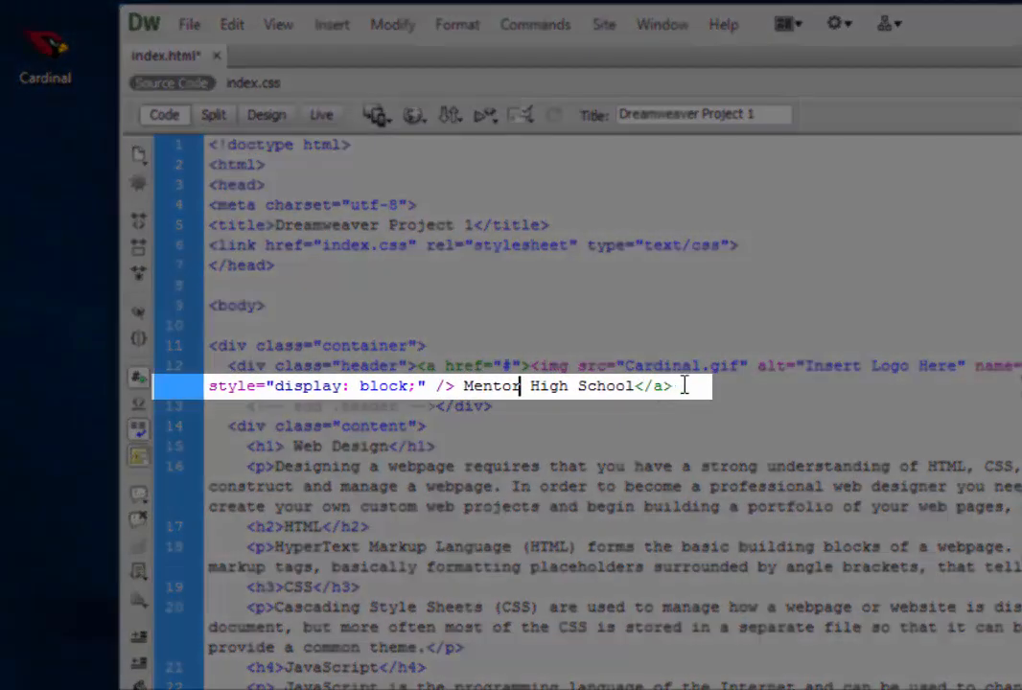
{"action": "left_click_drag", "start_coordinate": [685, 385], "coordinate": [467, 392]}
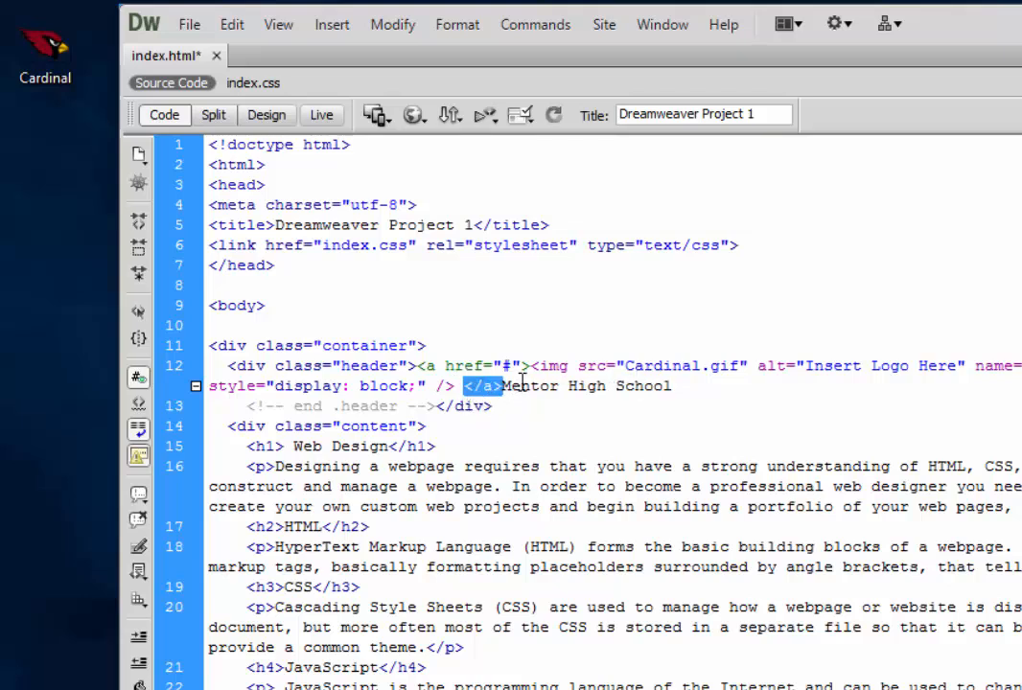
{"action": "left_click_drag", "start_coordinate": [479, 386], "coordinate": [456, 388]}
{"action": "left_click", "coordinate": [499, 386]}
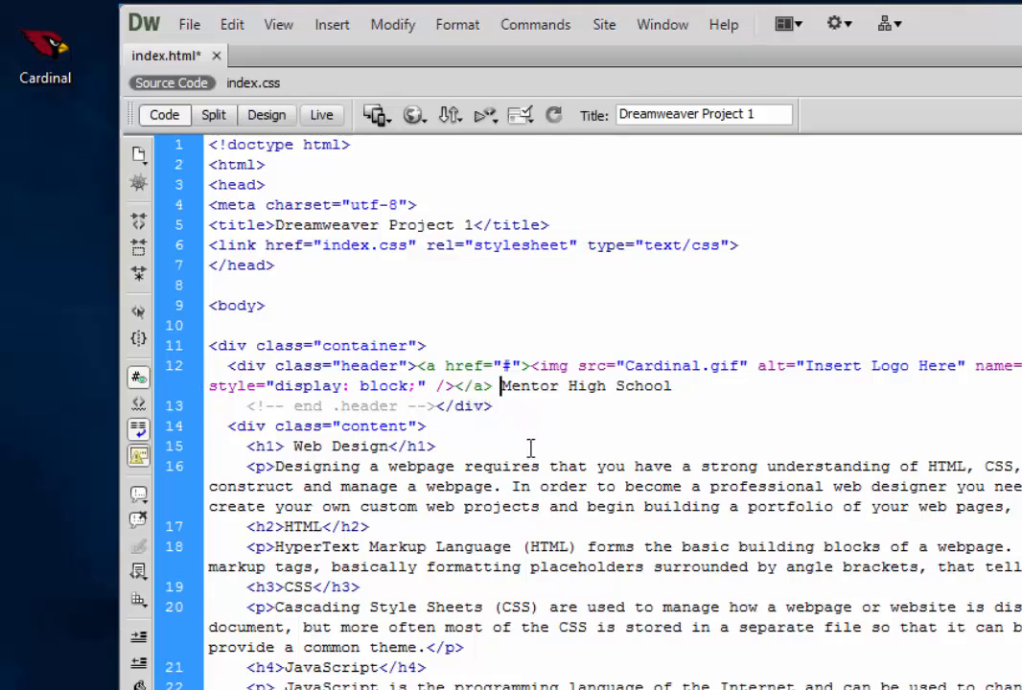
{"action": "key", "text": "BackSpace"}
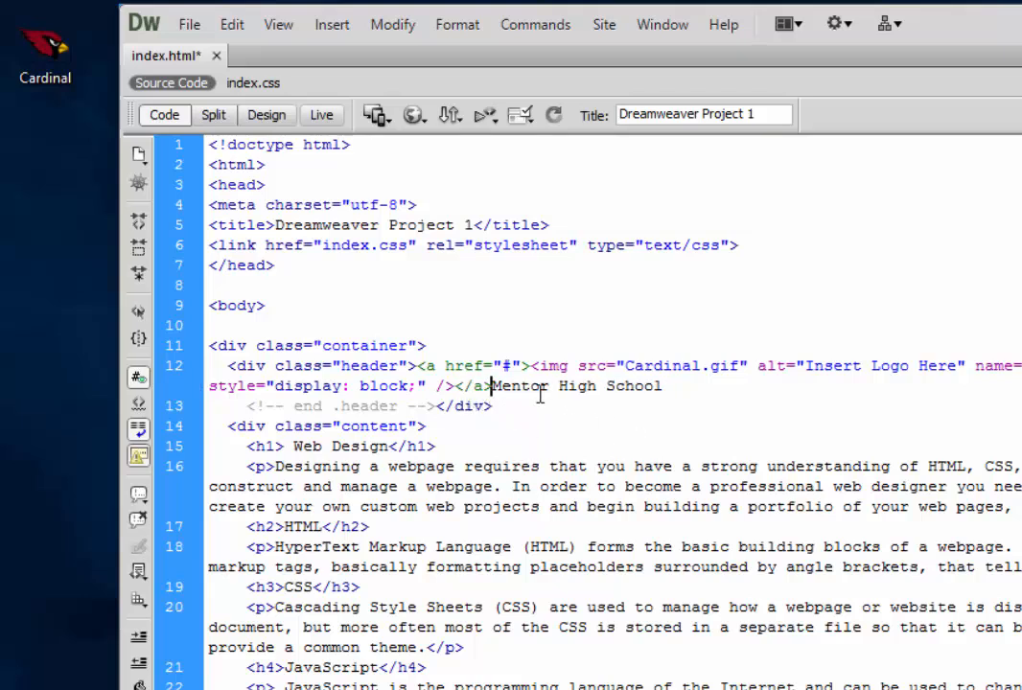
{"action": "left_click", "coordinate": [454, 385], "text": "shift"}
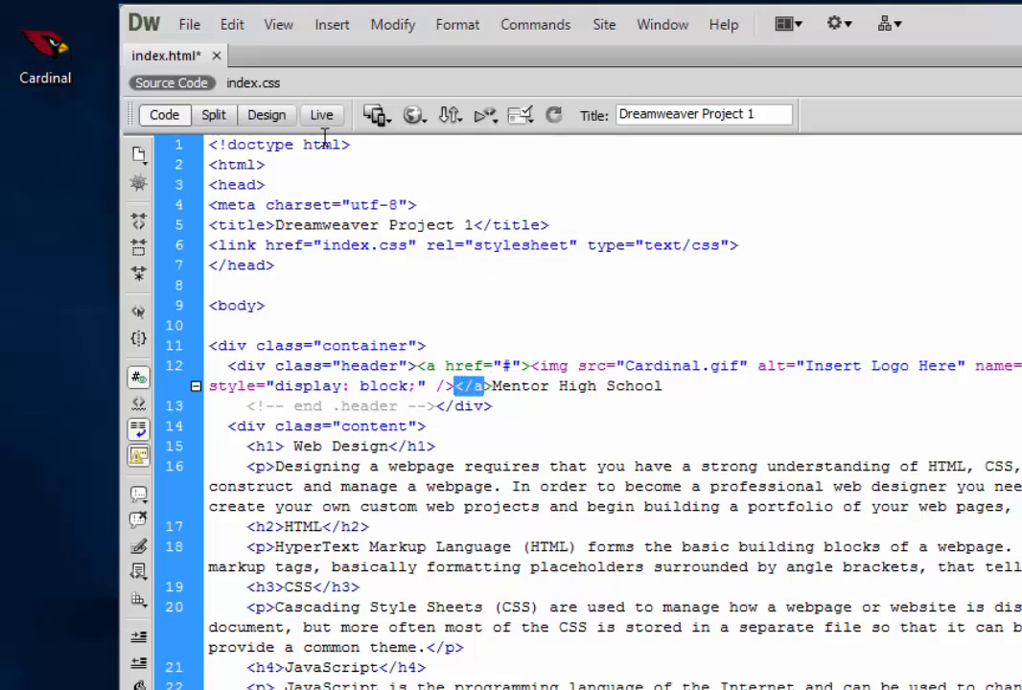
Step: Check the header text in Design view, select the Cardinal logo, and show the CSS rules for it
{"action": "left_click", "coordinate": [267, 116]}
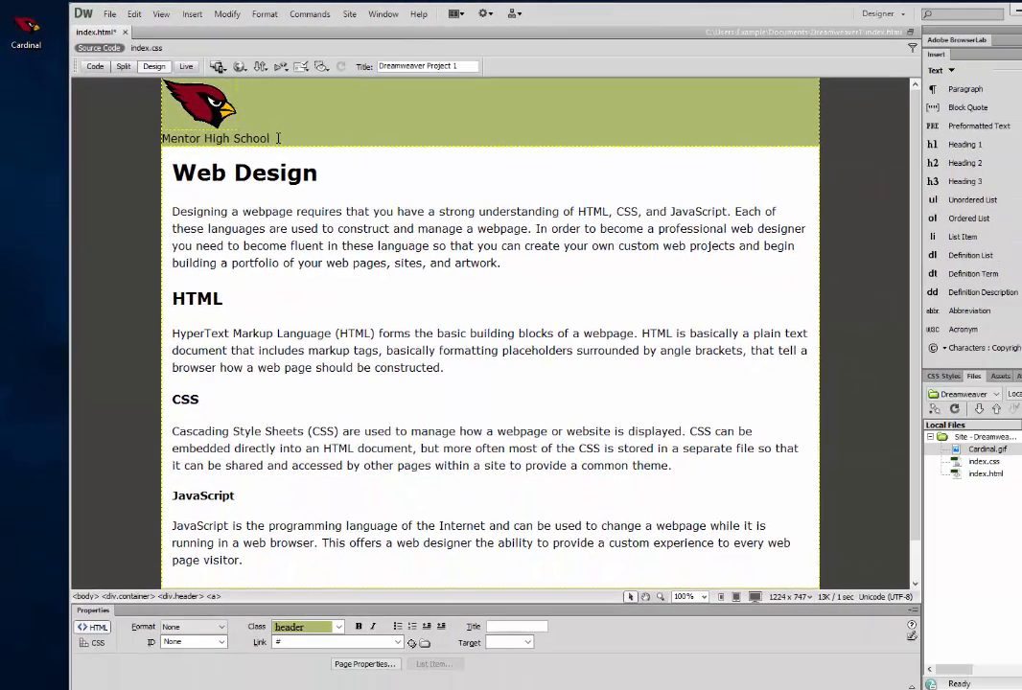
{"action": "left_click_drag", "start_coordinate": [299, 149], "coordinate": [139, 144]}
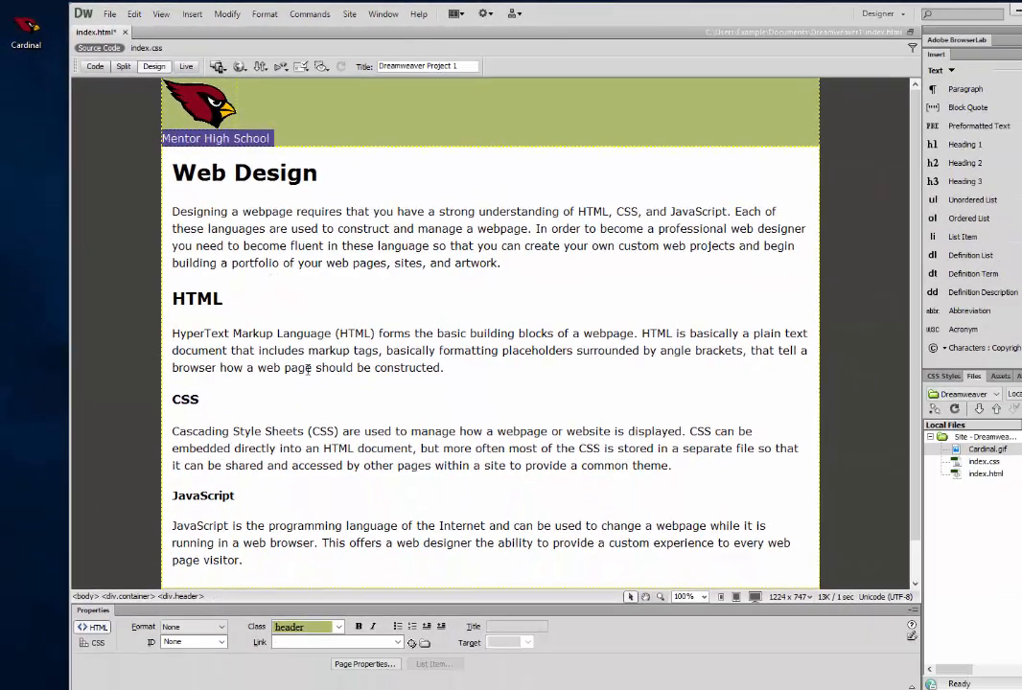
{"action": "left_click", "coordinate": [272, 127]}
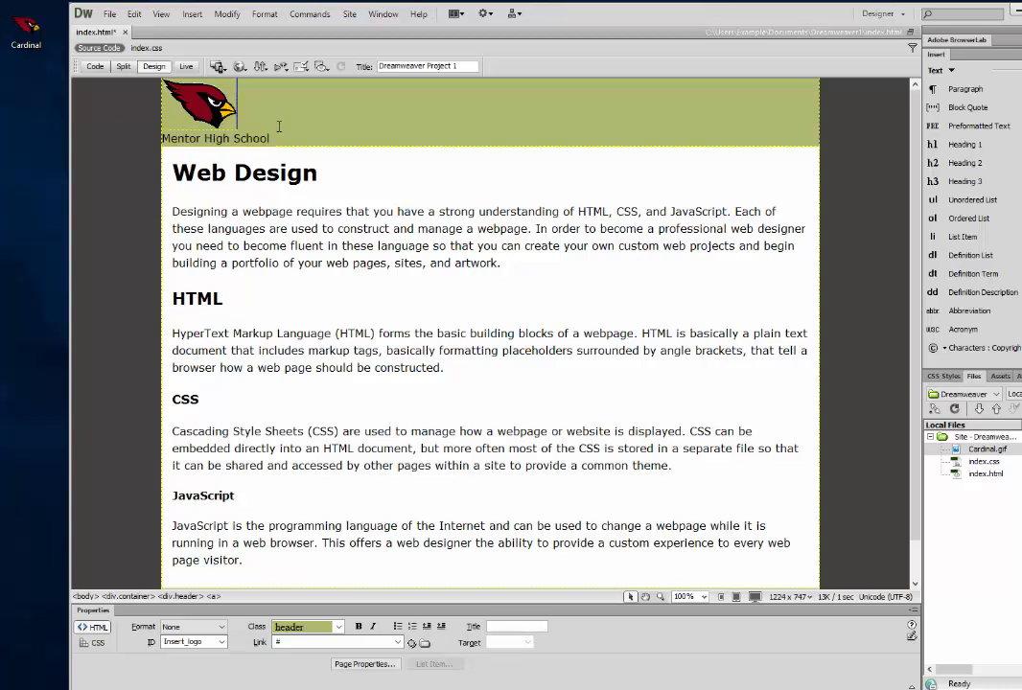
{"action": "left_click", "coordinate": [205, 116]}
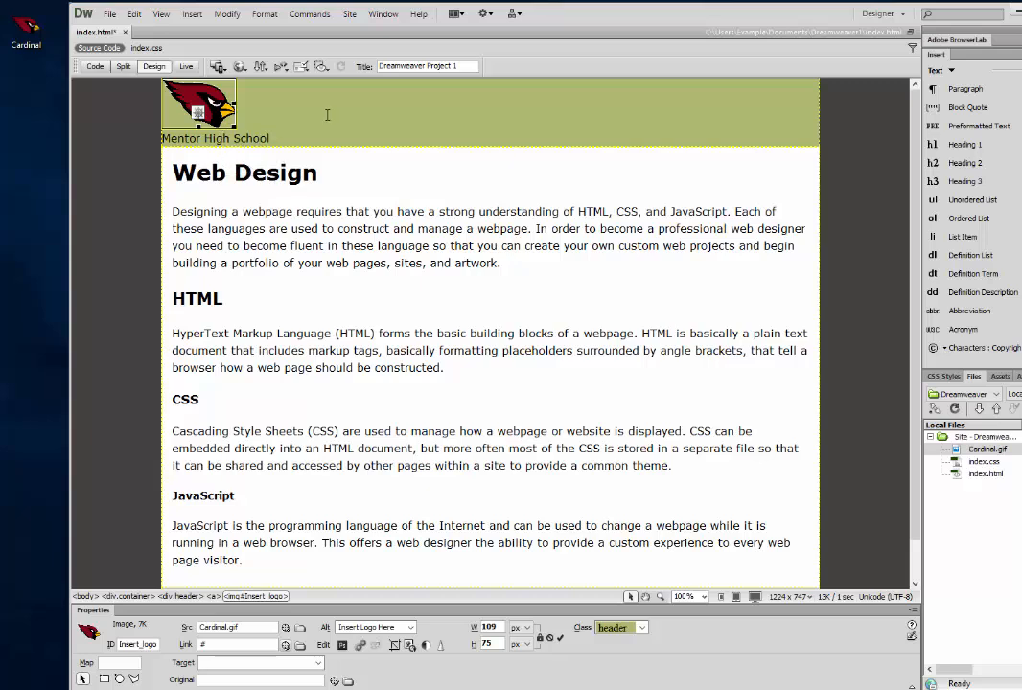
{"action": "left_click", "coordinate": [946, 376]}
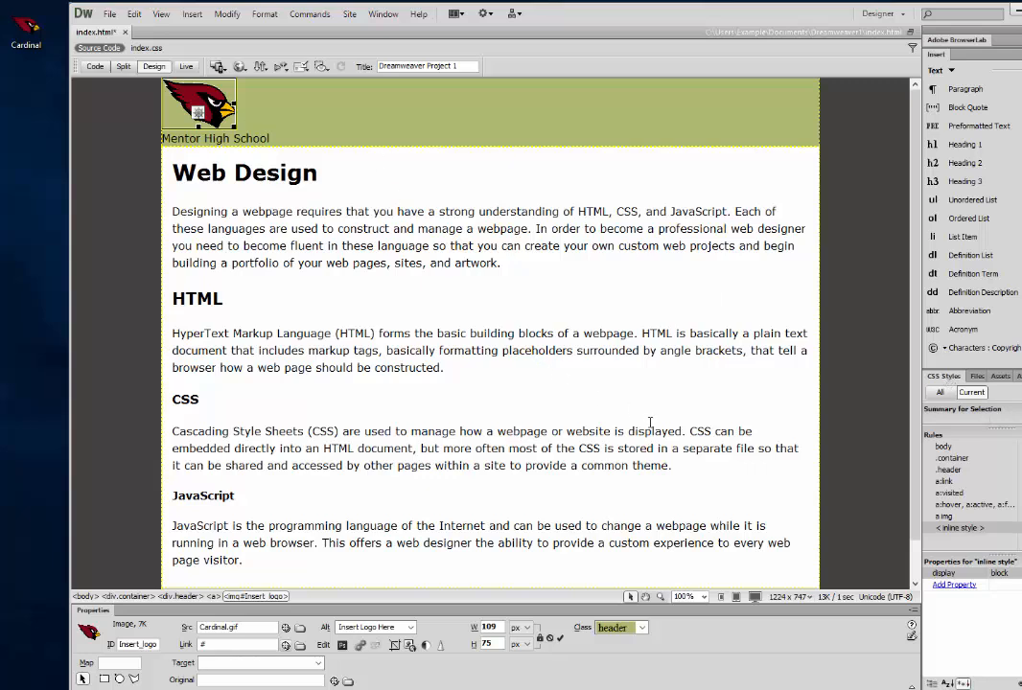
Step: Set the Cardinal logo's display property to inline-block in its inline style
{"action": "left_click", "coordinate": [999, 573]}
{"action": "left_click", "coordinate": [1014, 574]}
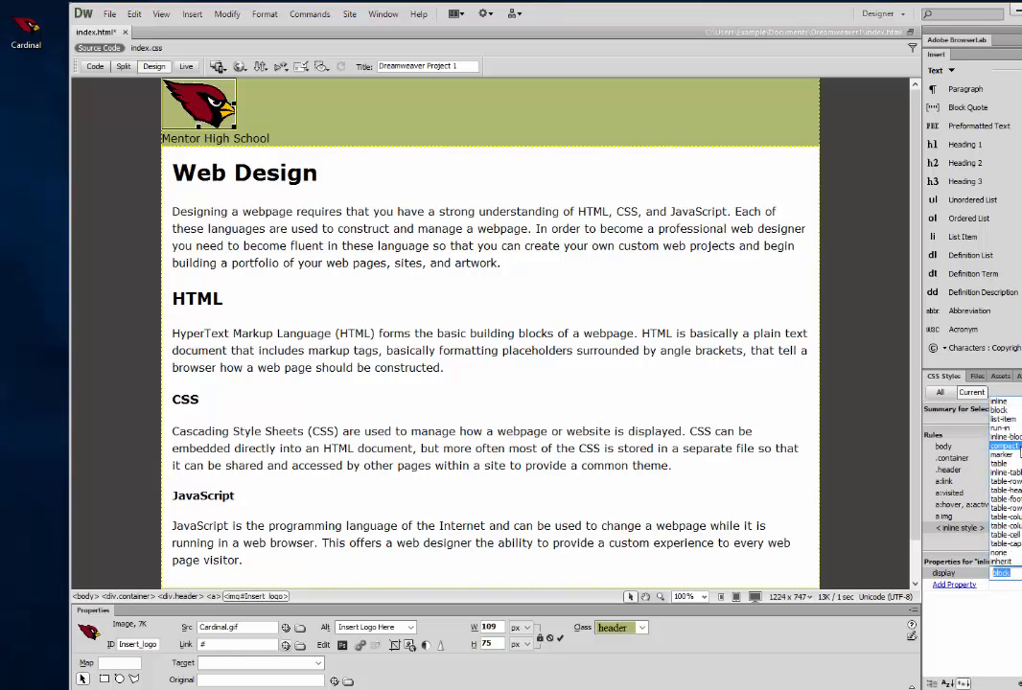
{"action": "left_click", "coordinate": [1004, 436]}
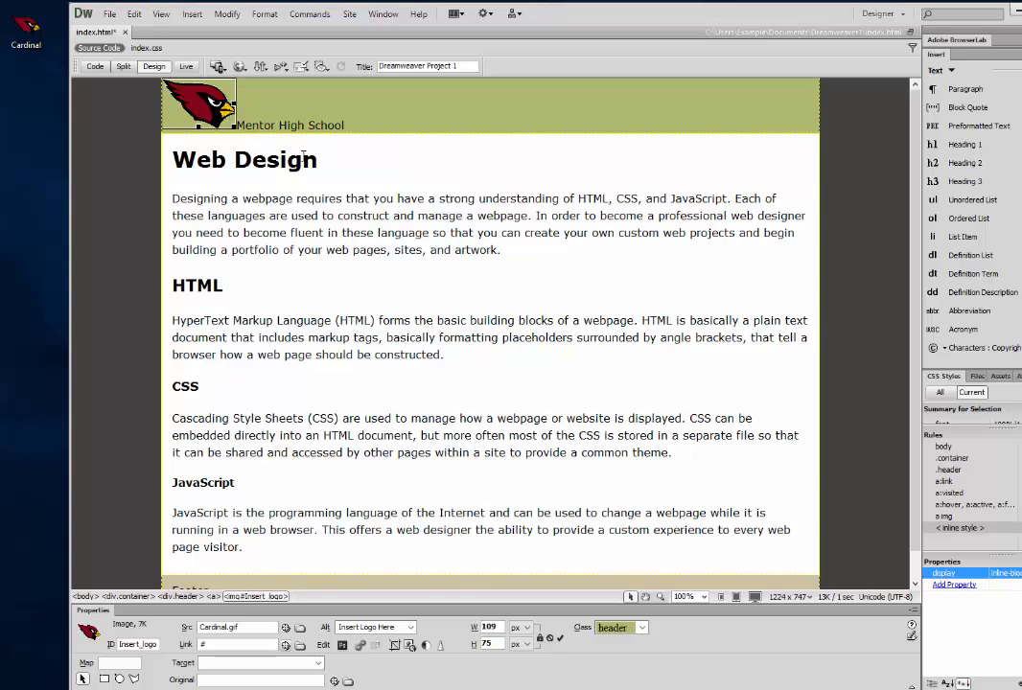
Step: Select "Mentor High School" in the header and create a new CSS class rule named pageTitle, defined in index.css
{"action": "left_click", "coordinate": [349, 126]}
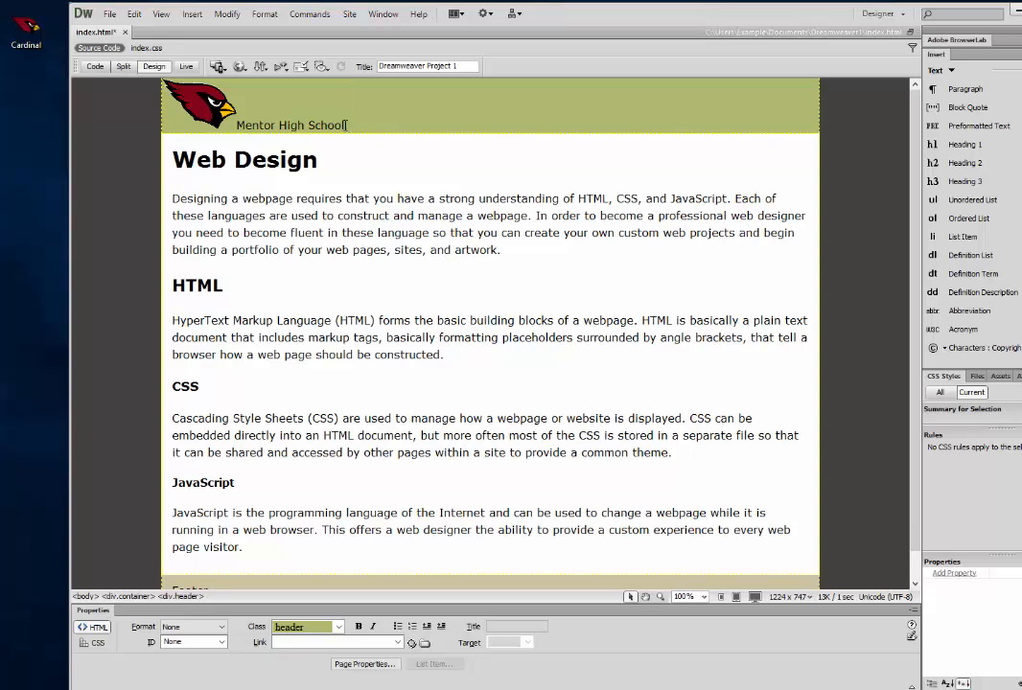
{"action": "left_click_drag", "start_coordinate": [346, 126], "coordinate": [240, 117]}
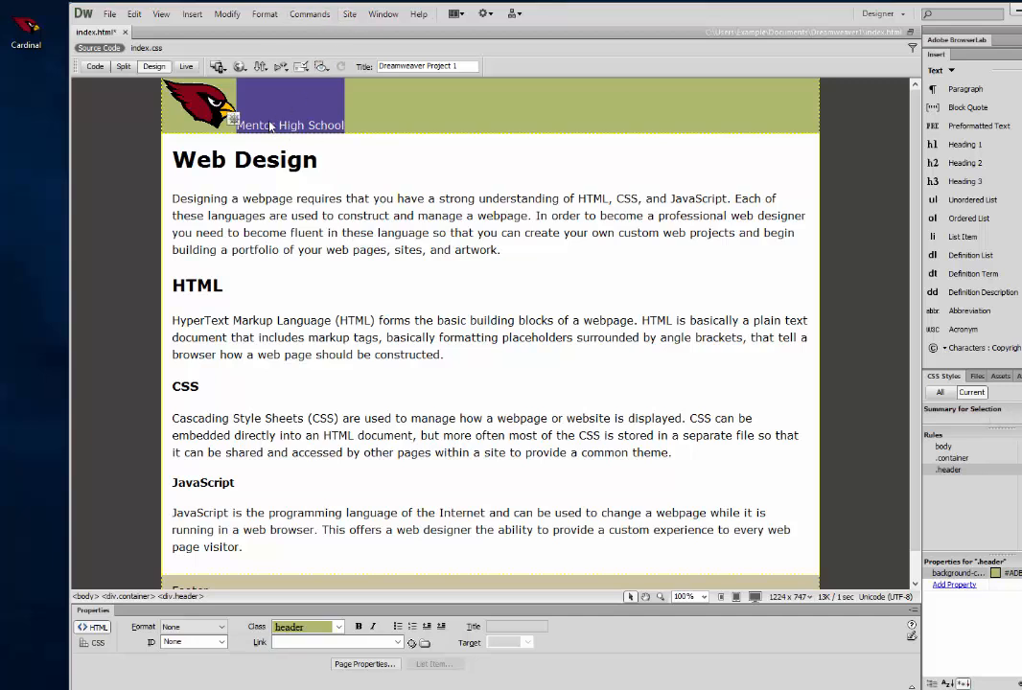
{"action": "right_click", "coordinate": [288, 129]}
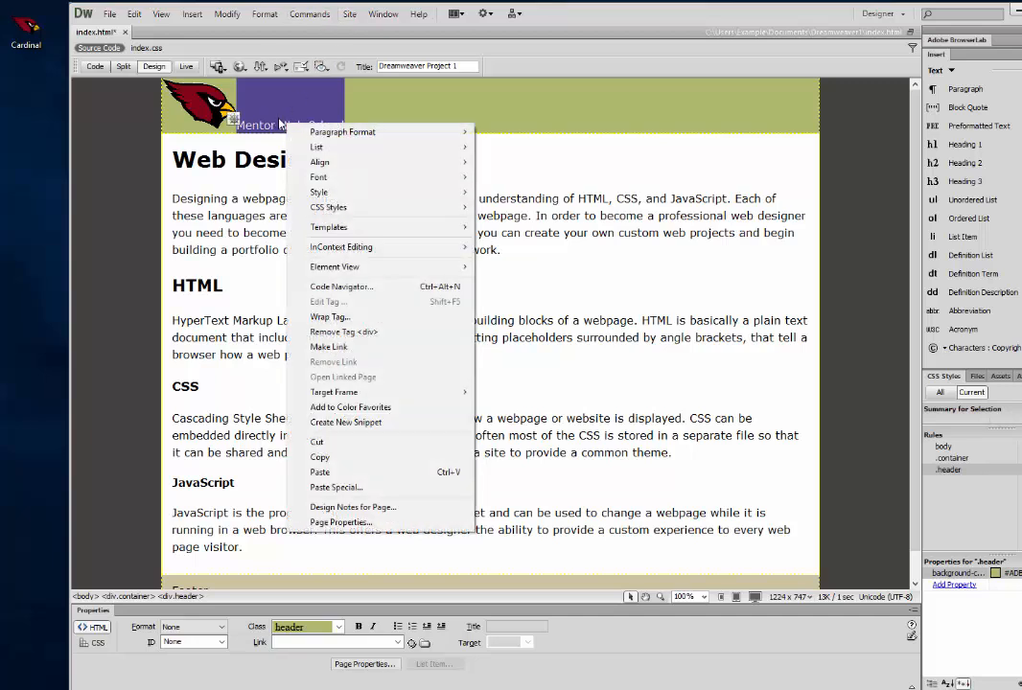
{"action": "mouse_move", "coordinate": [331, 194]}
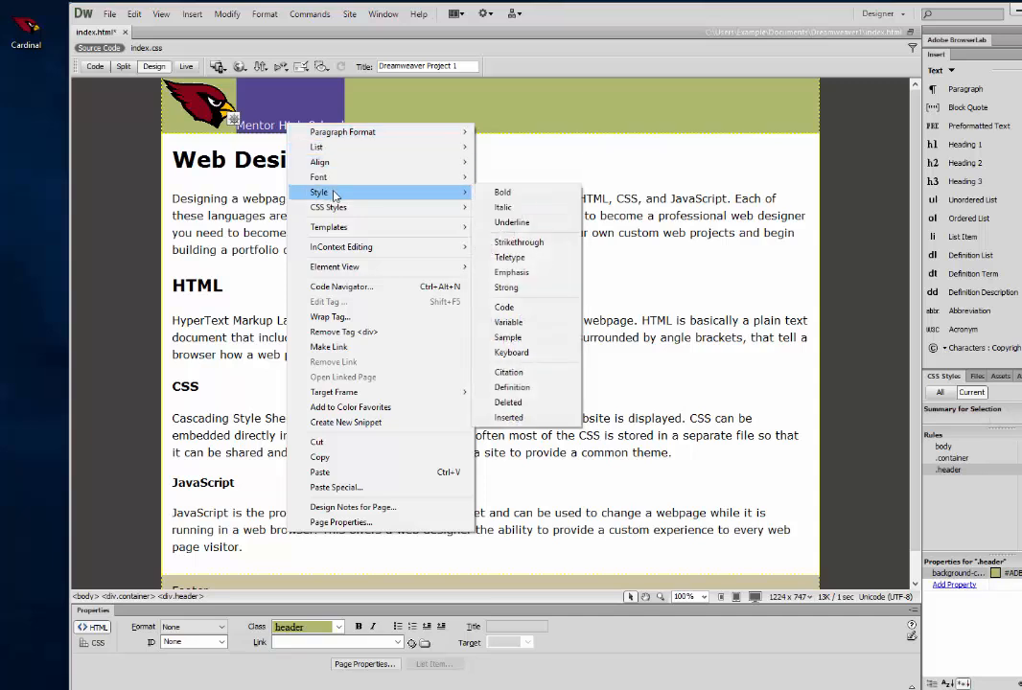
{"action": "mouse_move", "coordinate": [384, 207]}
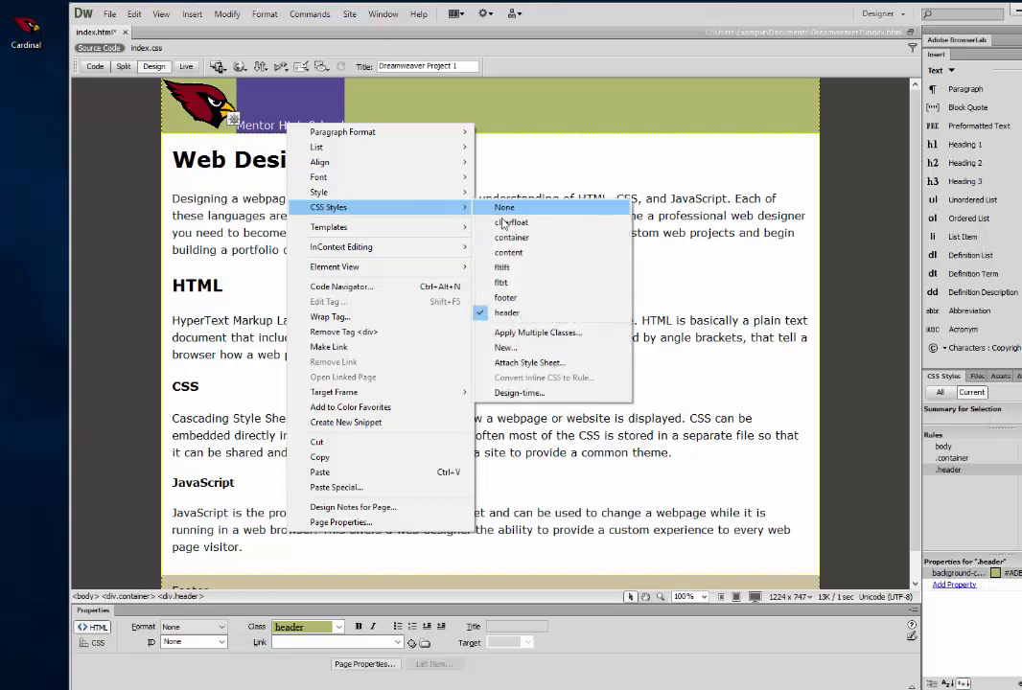
{"action": "left_click", "coordinate": [505, 348]}
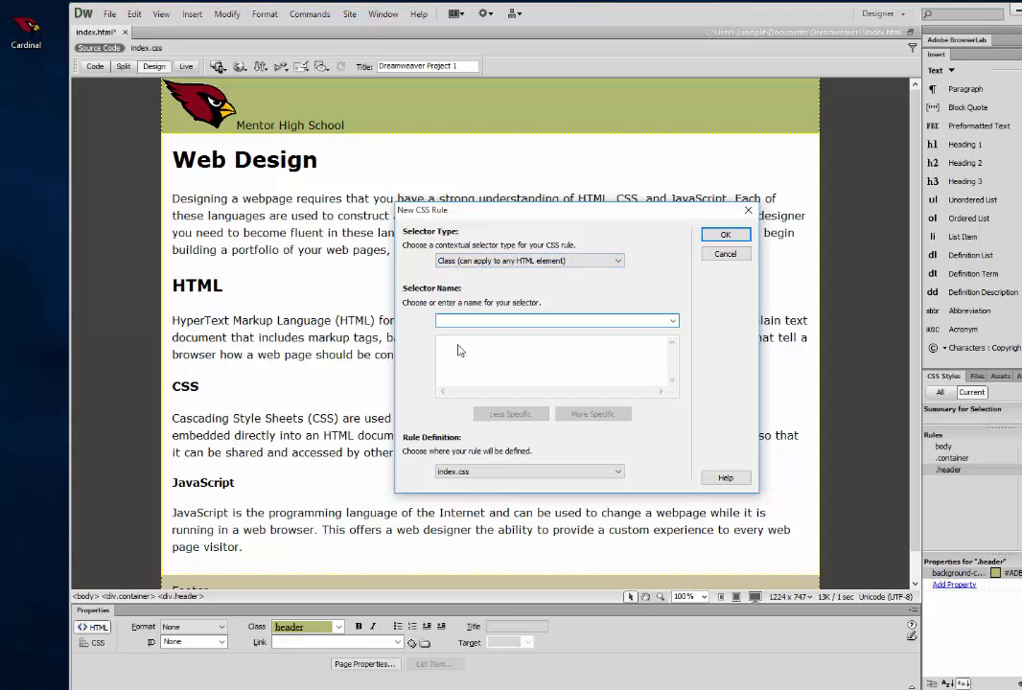
{"action": "type", "text": "pageTitle"}
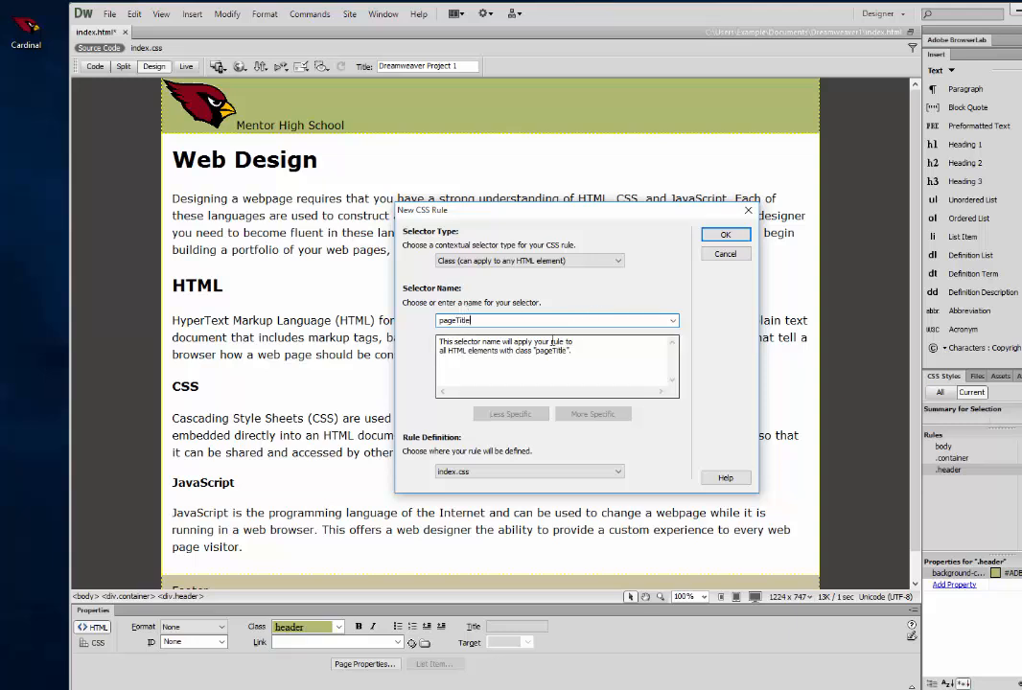
{"action": "left_click", "coordinate": [726, 235]}
Step: Set the pageTitle rule's font size to 36 px and its text color to black (#000)
{"action": "left_click_drag", "start_coordinate": [523, 246], "coordinate": [568, 171]}
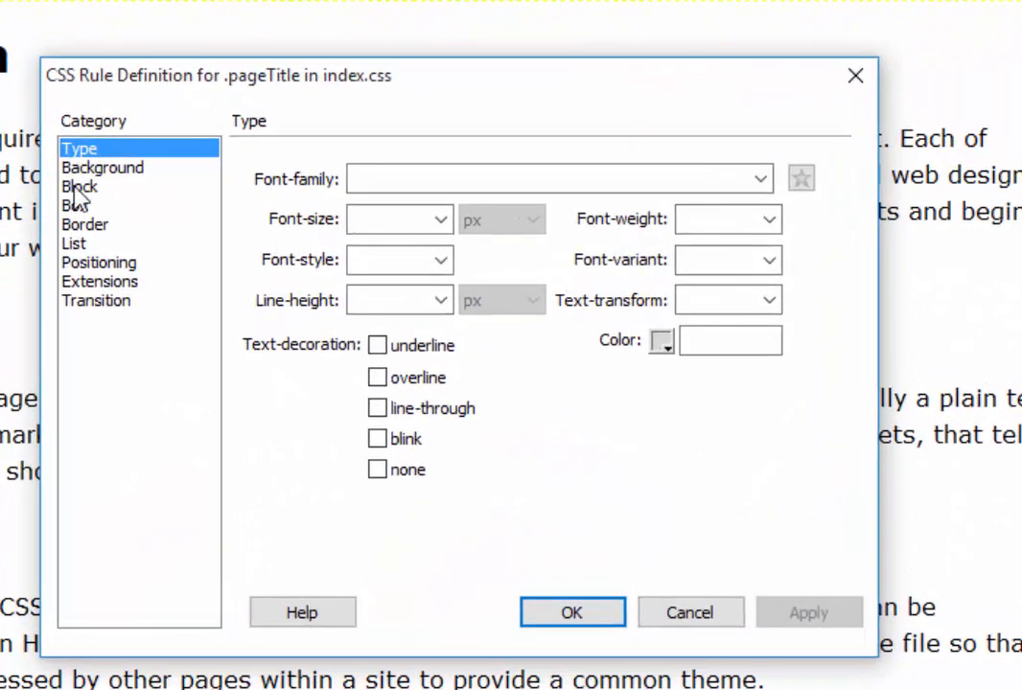
{"action": "left_click", "coordinate": [441, 220]}
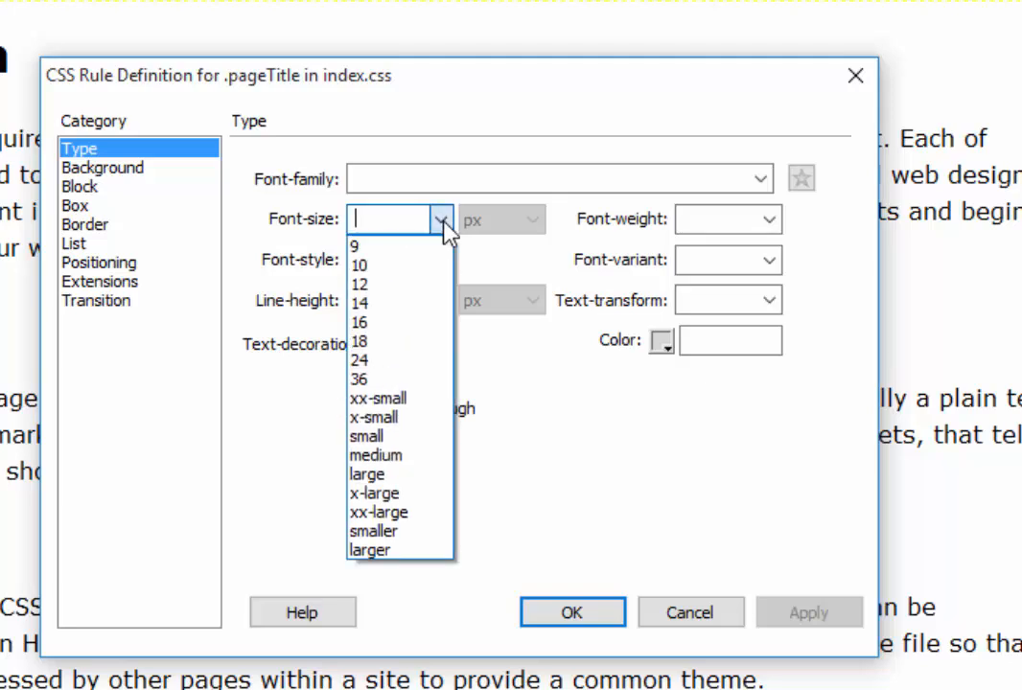
{"action": "left_click", "coordinate": [388, 380]}
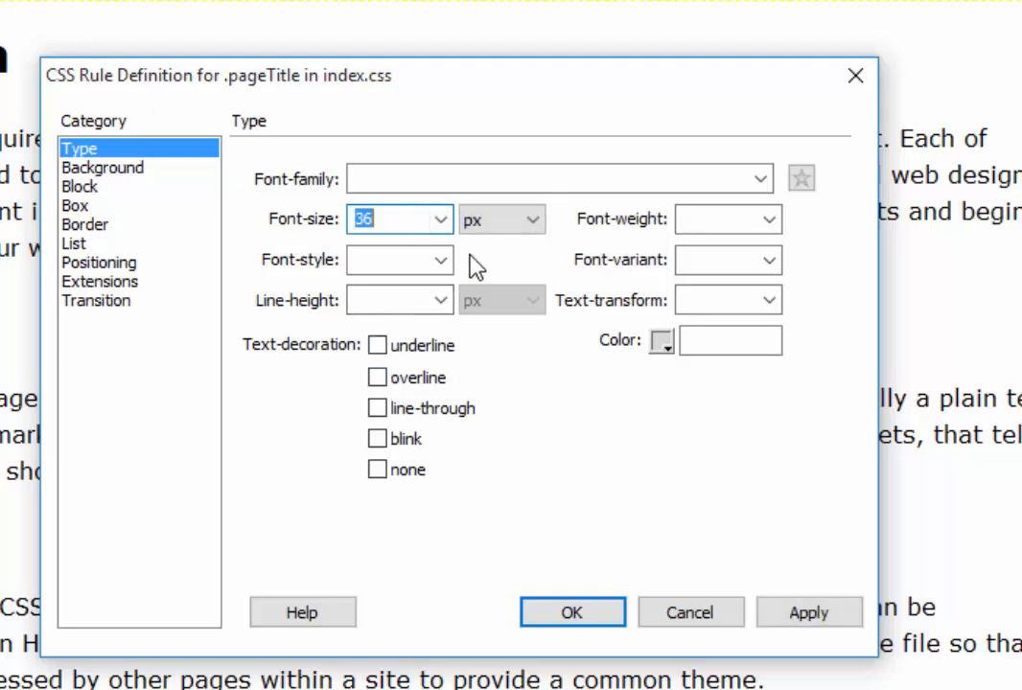
{"action": "left_click", "coordinate": [661, 343]}
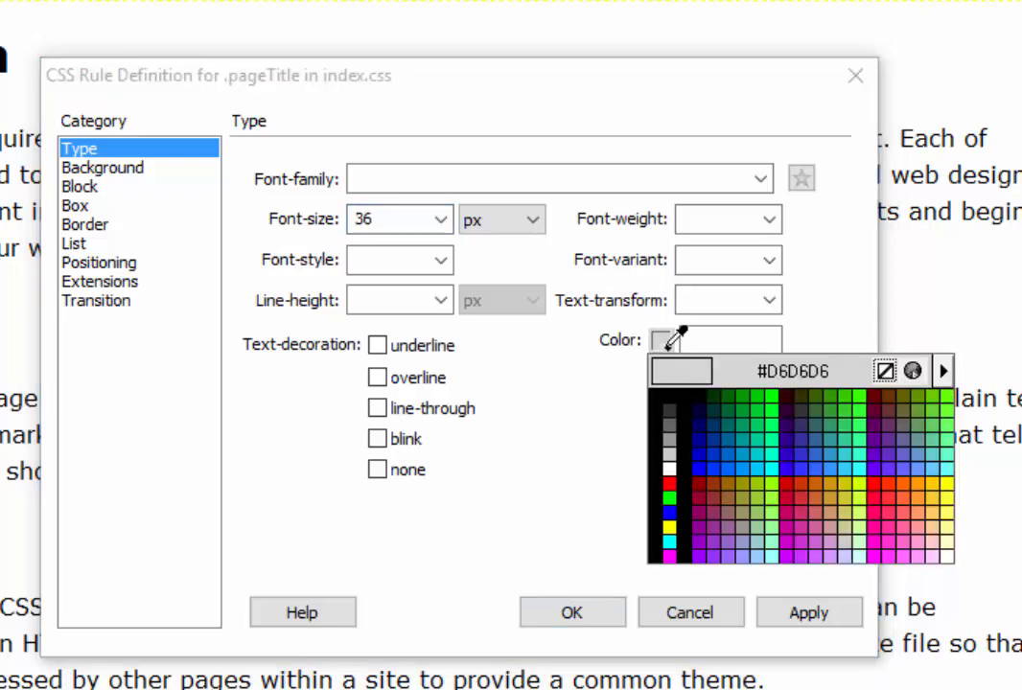
{"action": "left_click", "coordinate": [669, 394]}
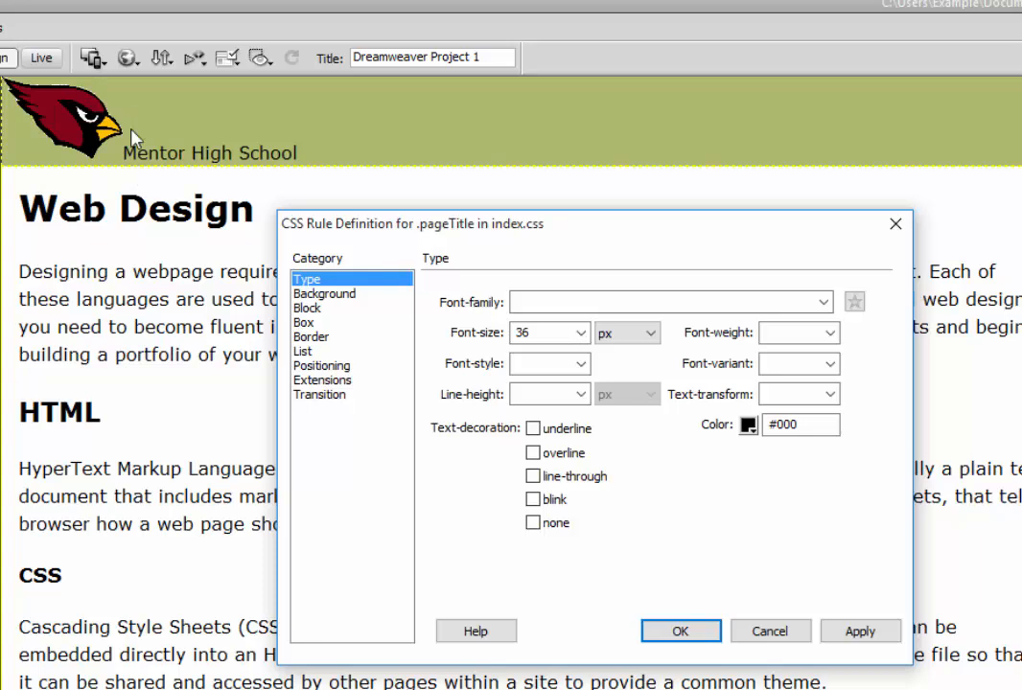
Step: Give the pageTitle rule a left margin of 75 px only, with margins no longer the same for all sides, and save the rule
{"action": "left_click", "coordinate": [304, 322]}
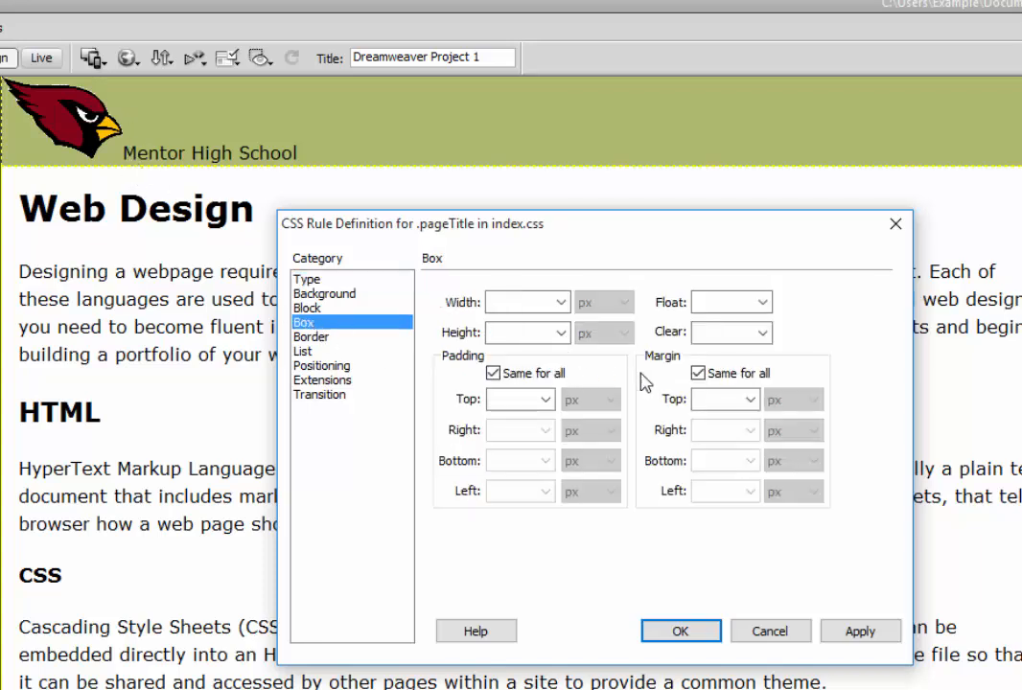
{"action": "left_click", "coordinate": [698, 373]}
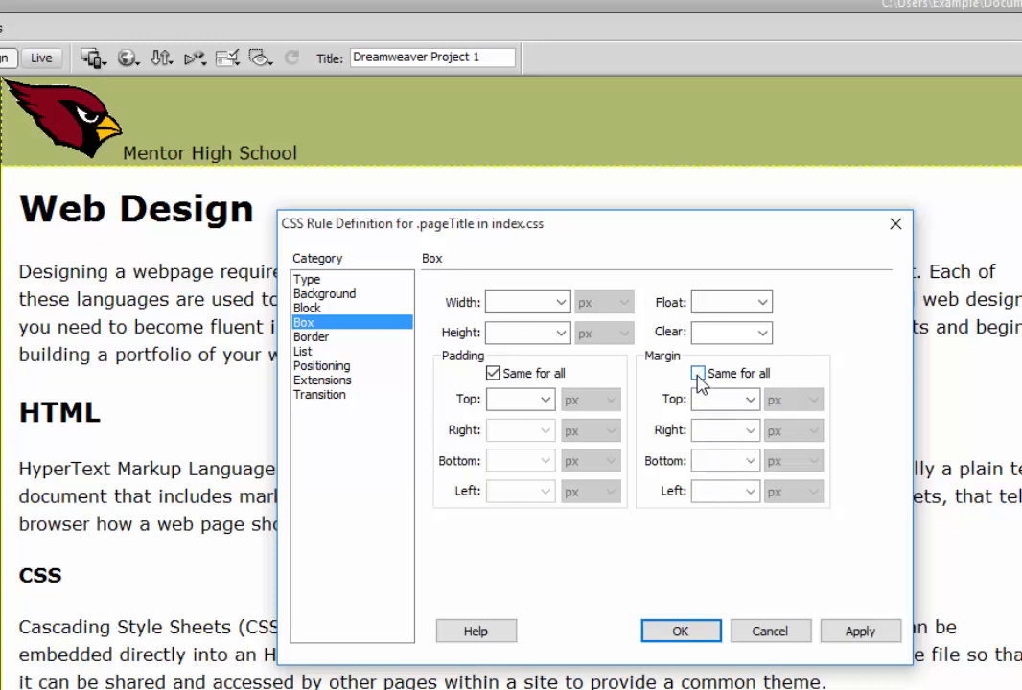
{"action": "left_click", "coordinate": [721, 492]}
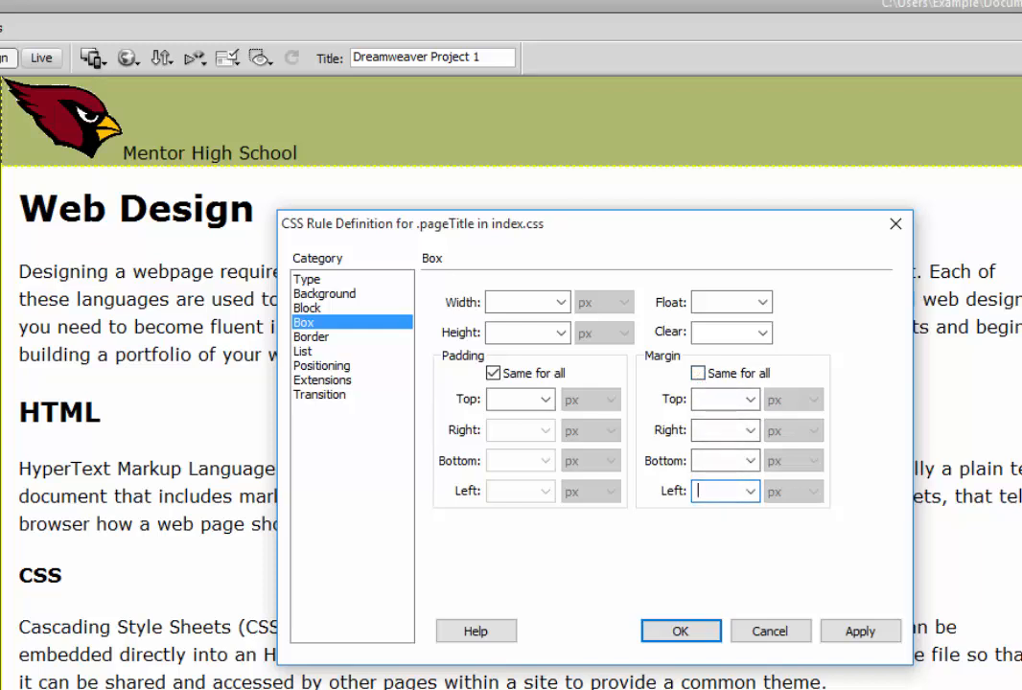
{"action": "type", "text": "75"}
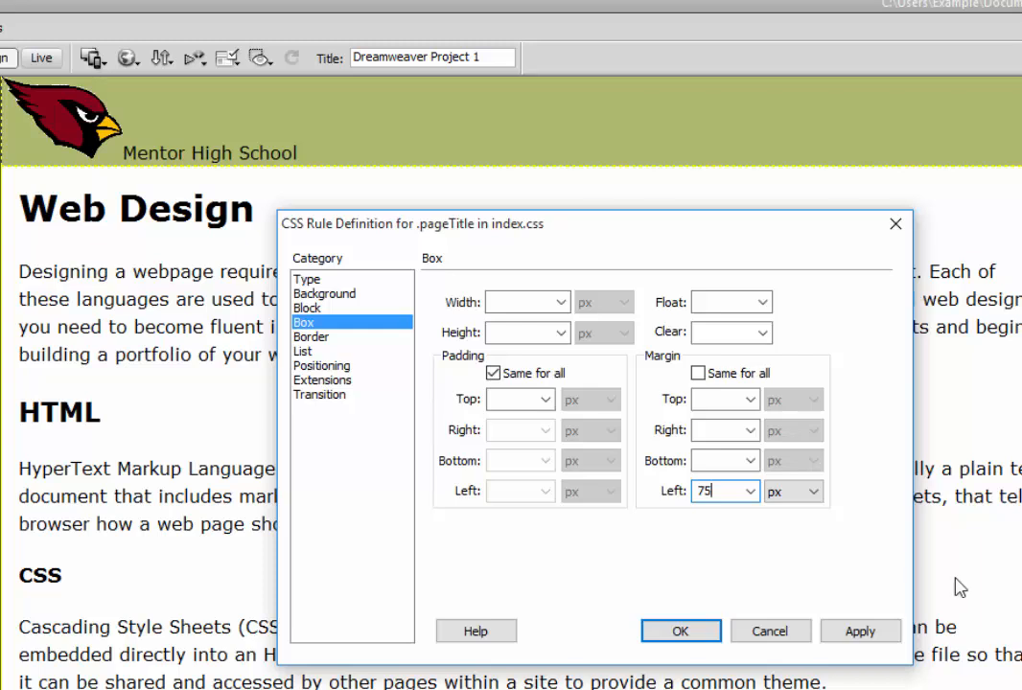
{"action": "left_click", "coordinate": [876, 631]}
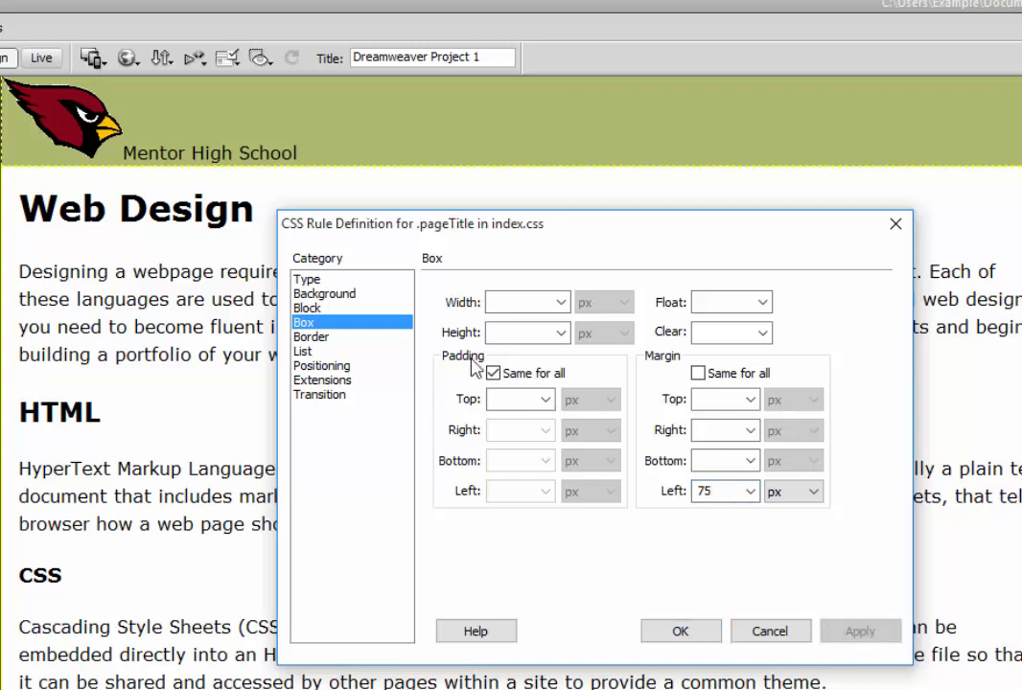
{"action": "left_click", "coordinate": [684, 632]}
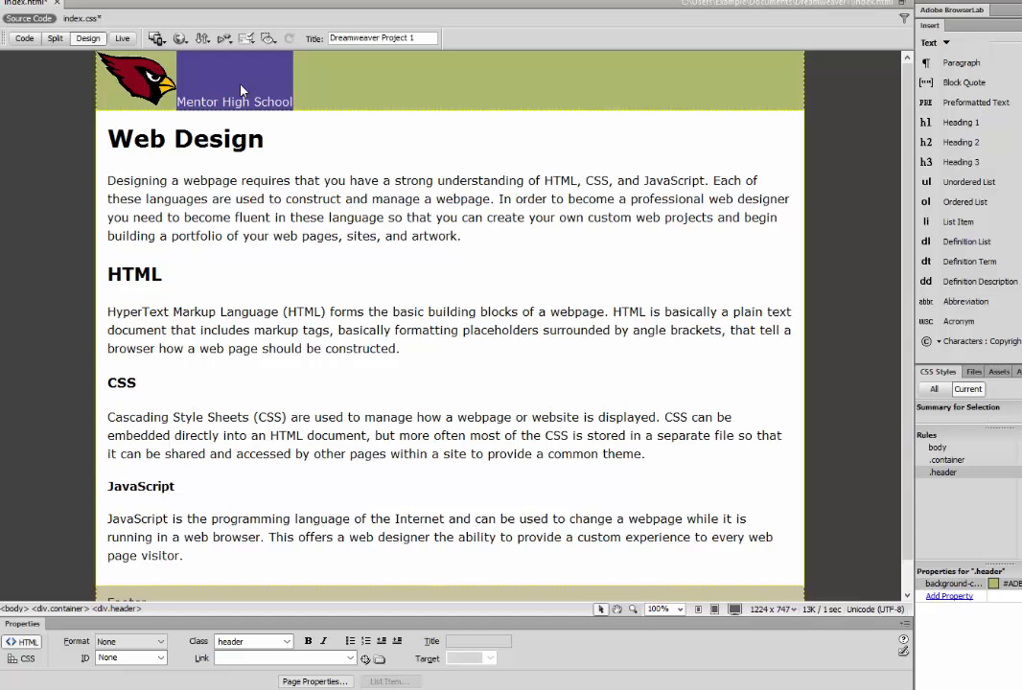
Step: Apply the pageTitle class to the selected "Mentor High School" text in the header
{"action": "right_click", "coordinate": [244, 97]}
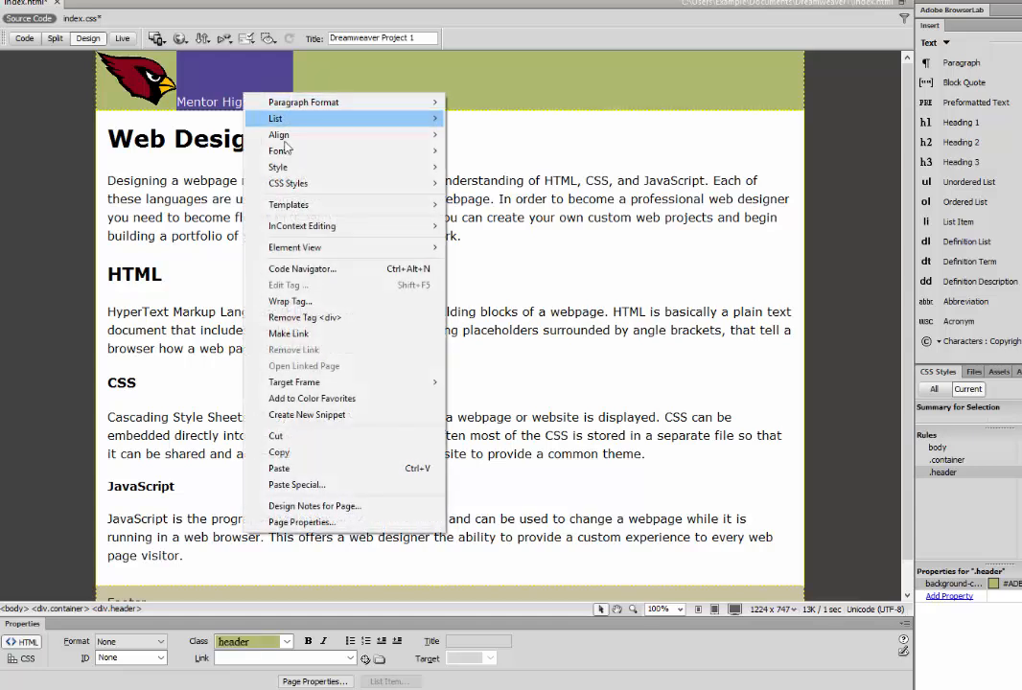
{"action": "mouse_move", "coordinate": [292, 174]}
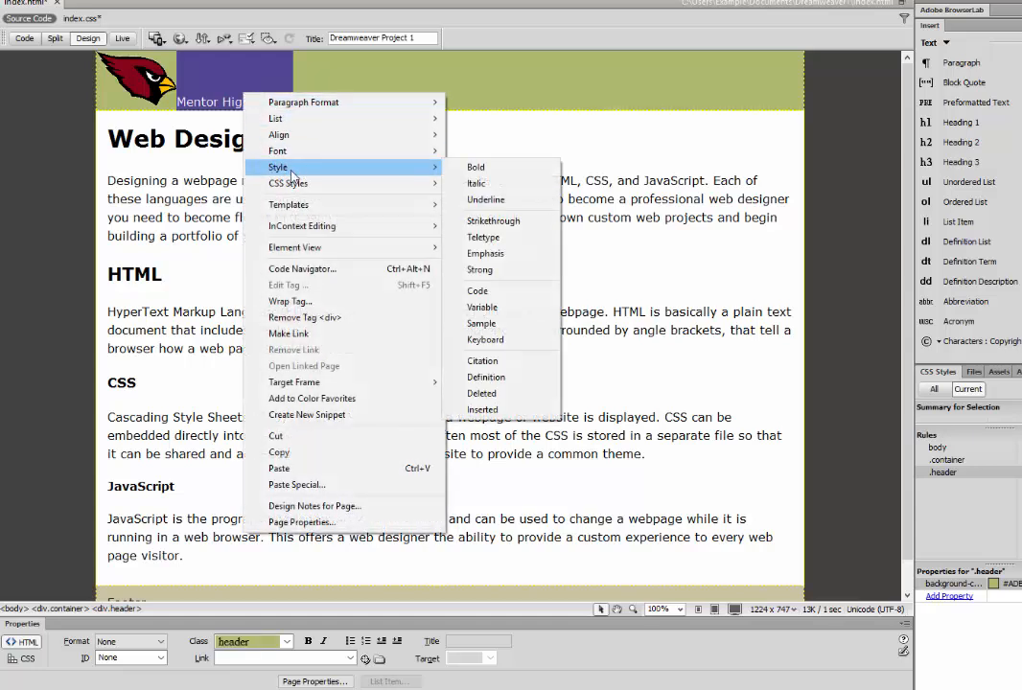
{"action": "mouse_move", "coordinate": [403, 183]}
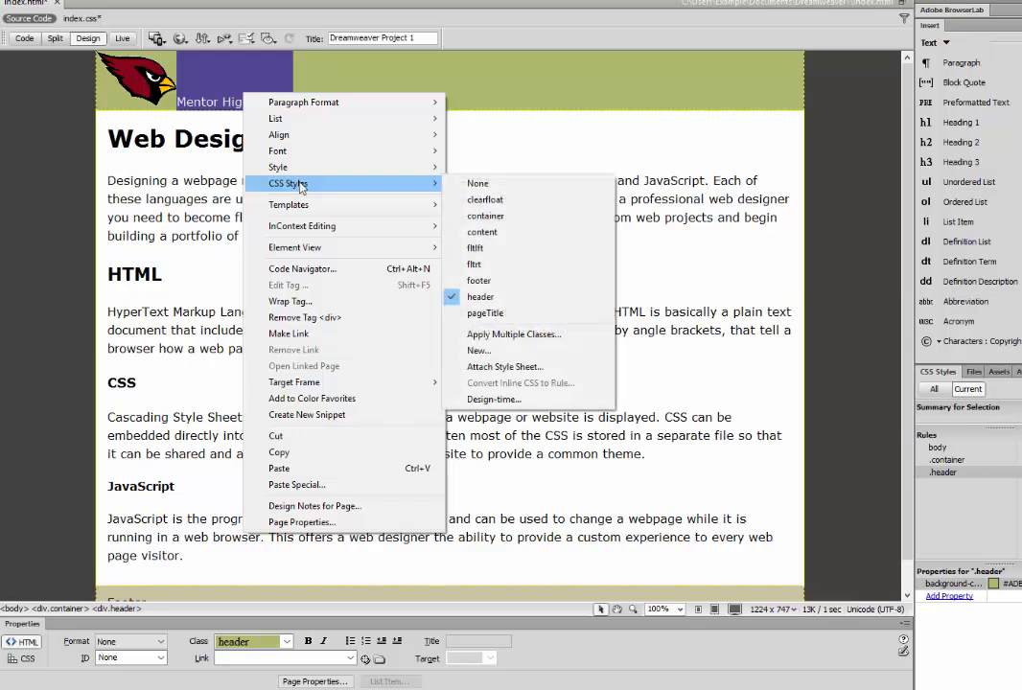
{"action": "left_click", "coordinate": [488, 315]}
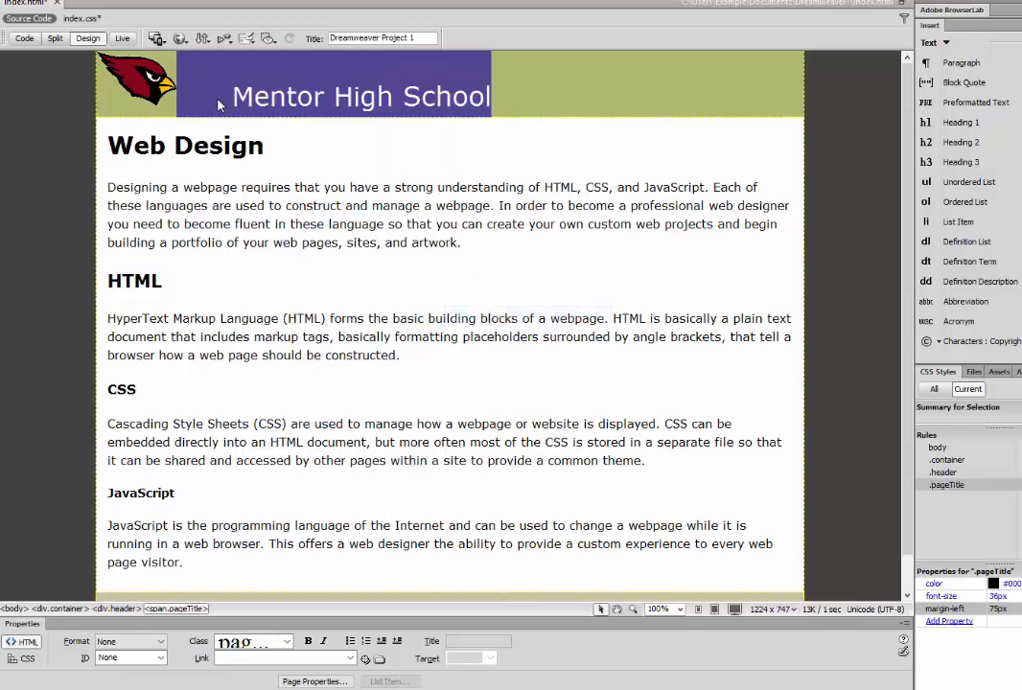
Step: Edit the pageTitle rule of the "Mentor High School" text to a font size of 72 px and deselect the text
{"action": "left_click", "coordinate": [238, 109]}
{"action": "left_click_drag", "start_coordinate": [235, 101], "coordinate": [502, 103]}
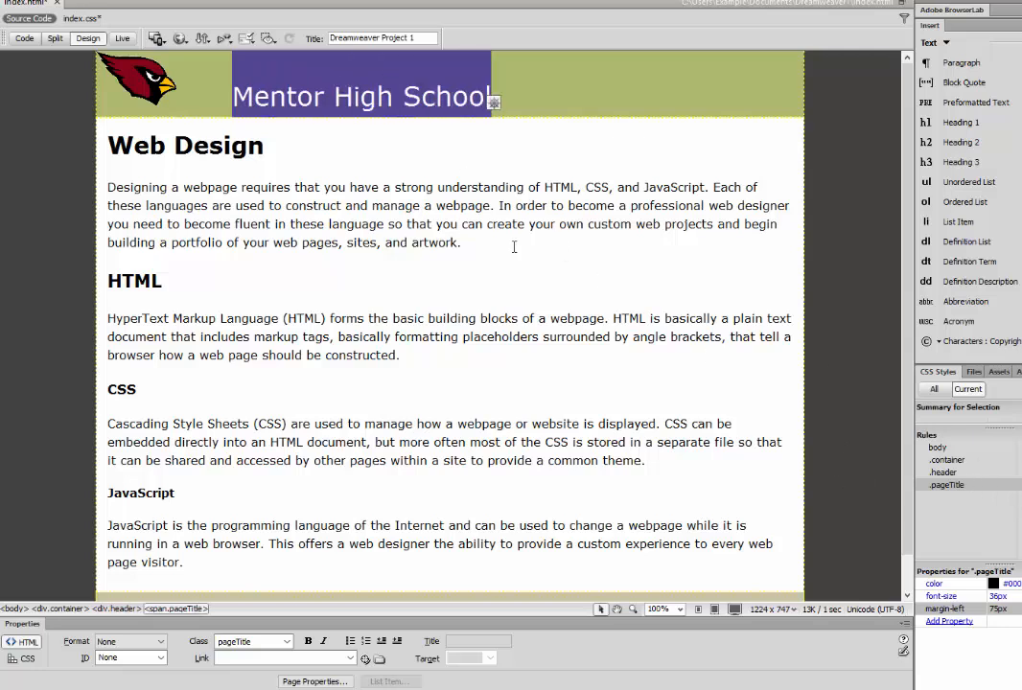
{"action": "double_click", "coordinate": [946, 484]}
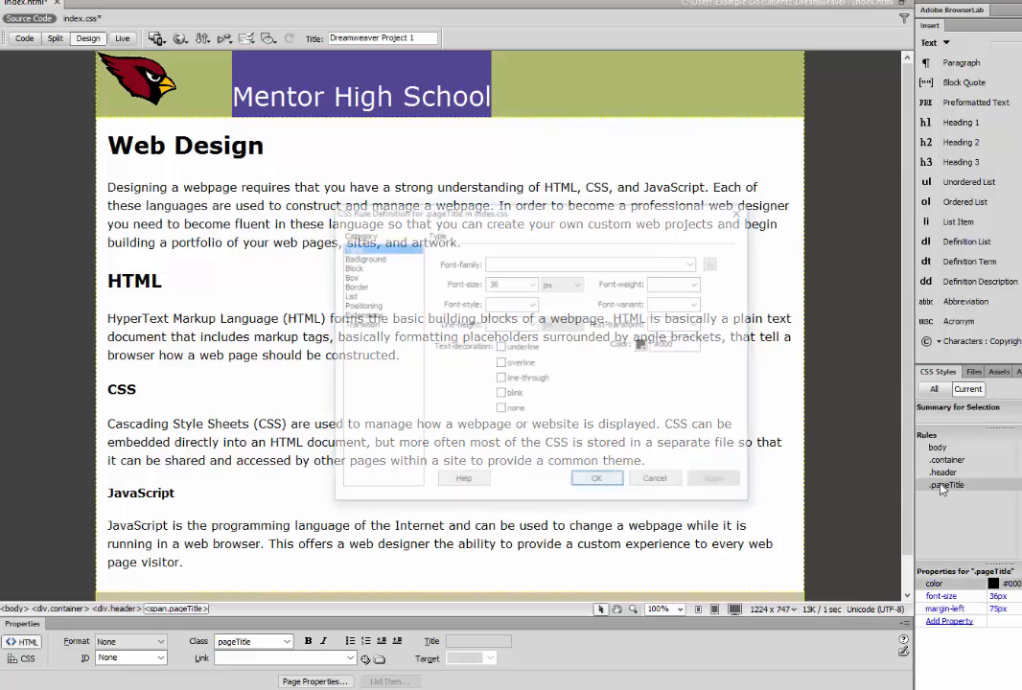
{"action": "double_click", "coordinate": [514, 284]}
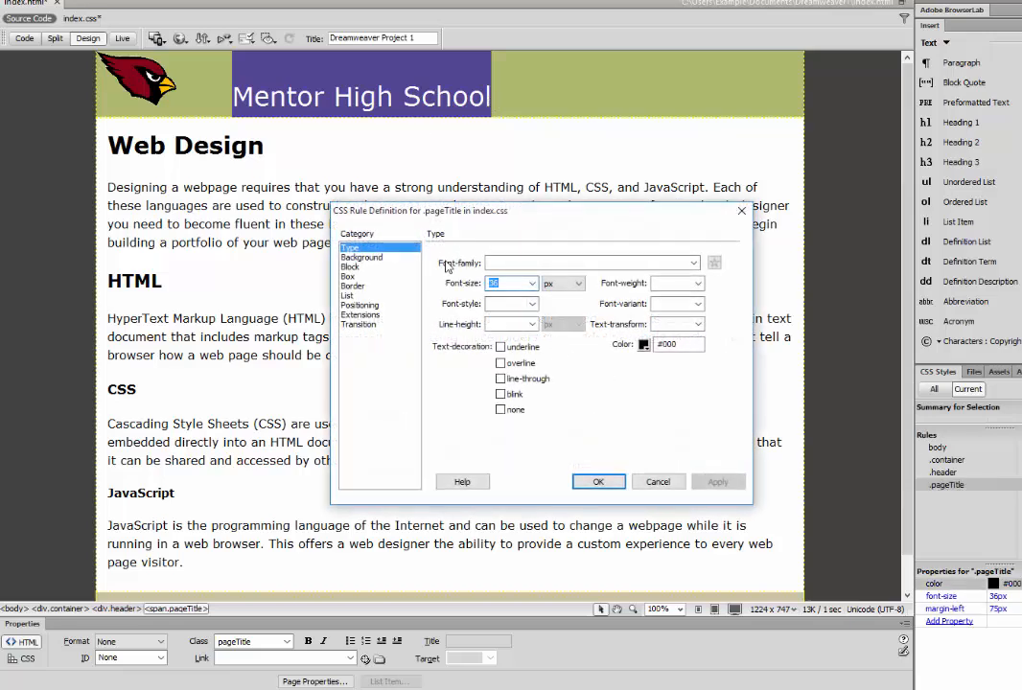
{"action": "type", "text": "72"}
{"action": "key", "text": "Return"}
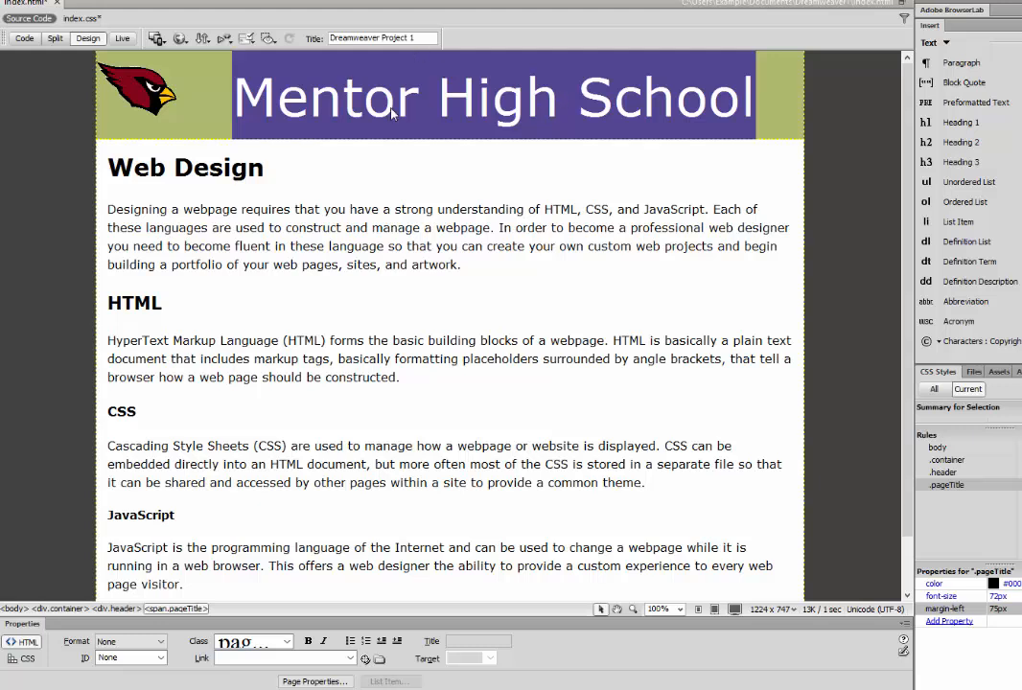
{"action": "left_click", "coordinate": [440, 209]}
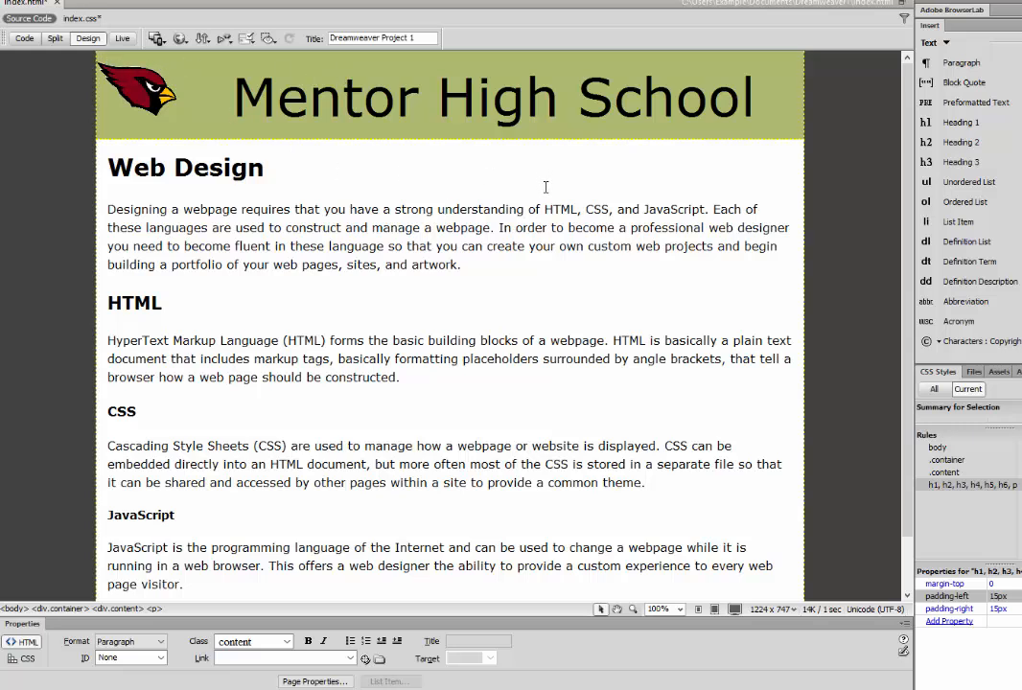
Step: Set the .header rule's background color to white by sampling the page's content area
{"action": "left_click", "coordinate": [611, 84]}
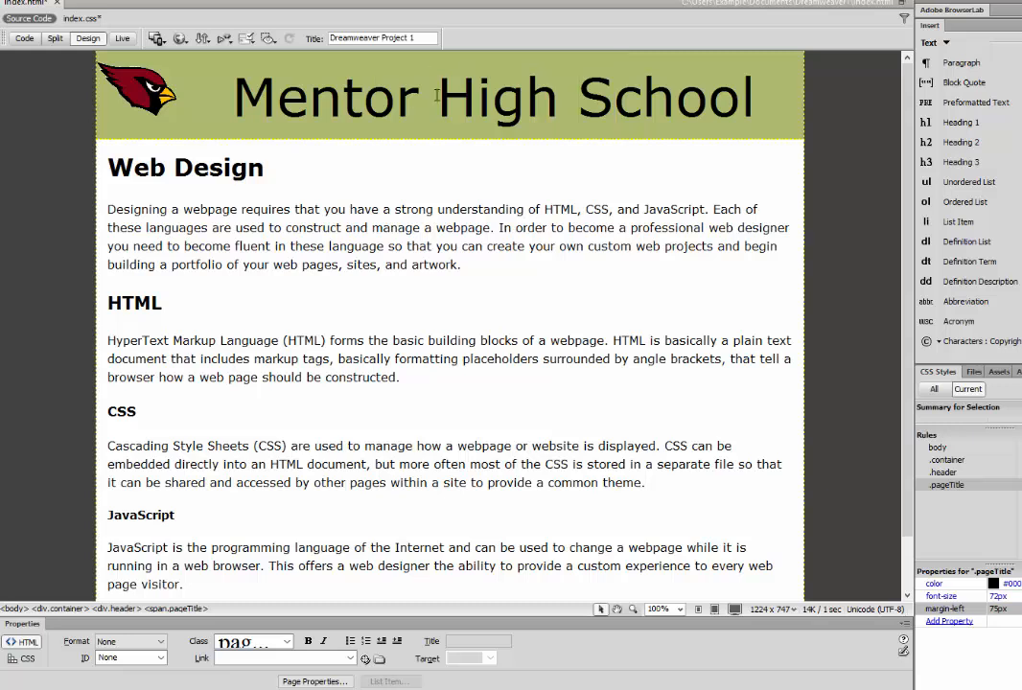
{"action": "left_click", "coordinate": [519, 97]}
{"action": "left_click", "coordinate": [944, 473]}
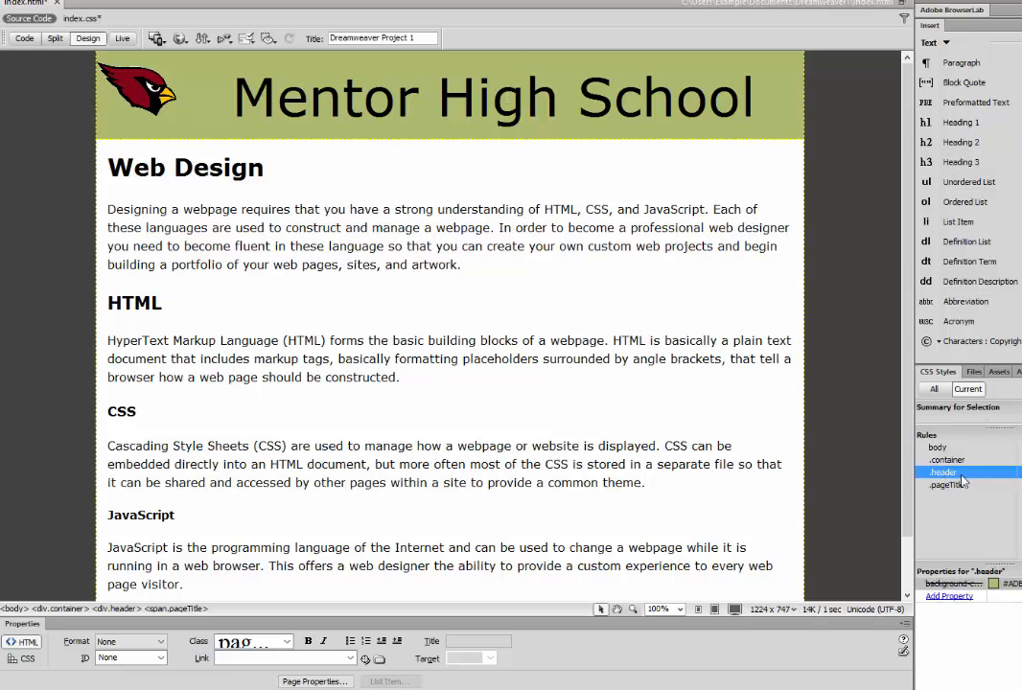
{"action": "left_click", "coordinate": [994, 584]}
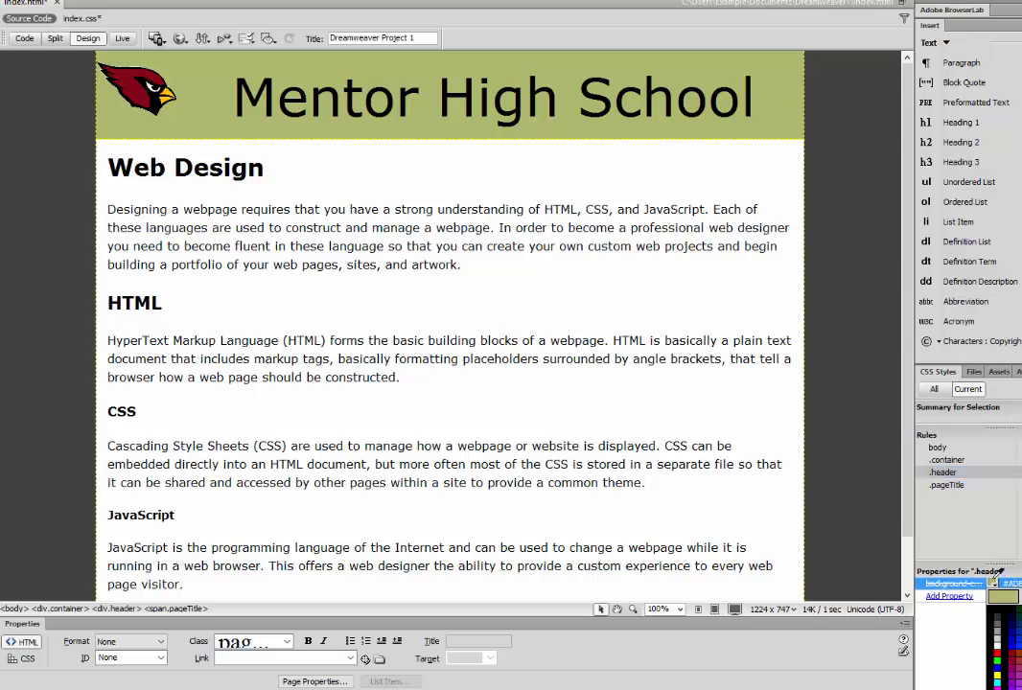
{"action": "left_click", "coordinate": [721, 279]}
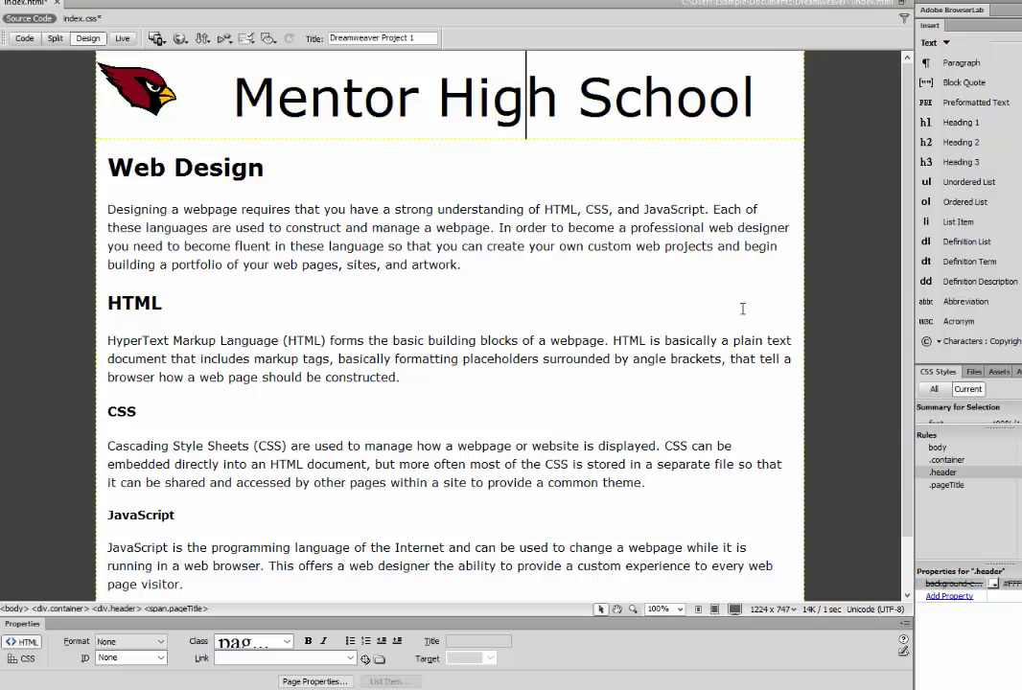
{"action": "left_click", "coordinate": [994, 584]}
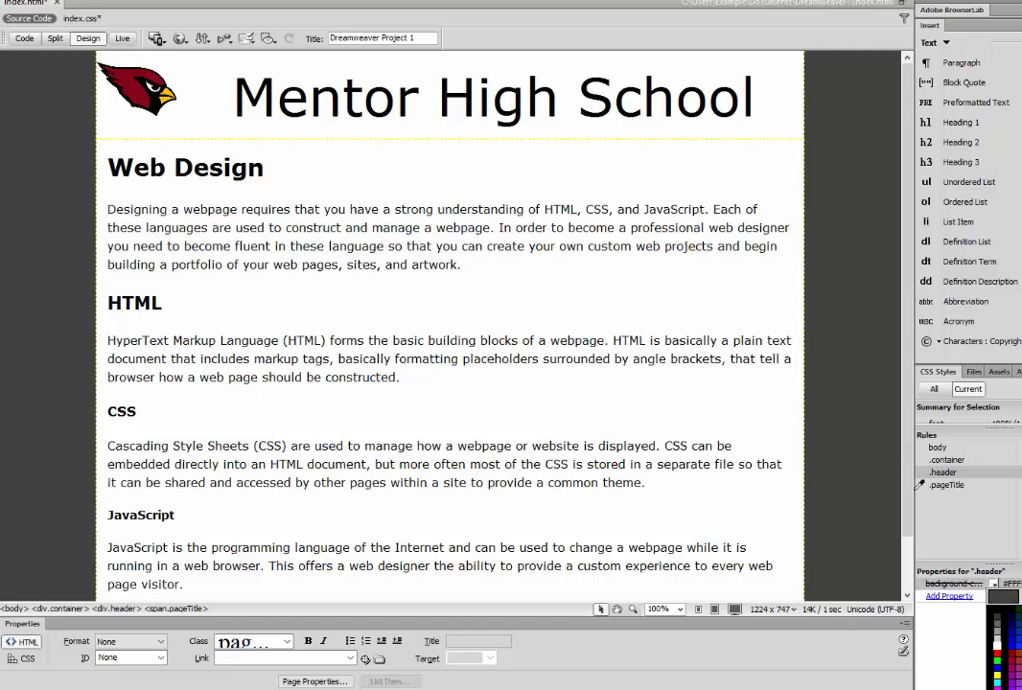
{"action": "left_click", "coordinate": [714, 276]}
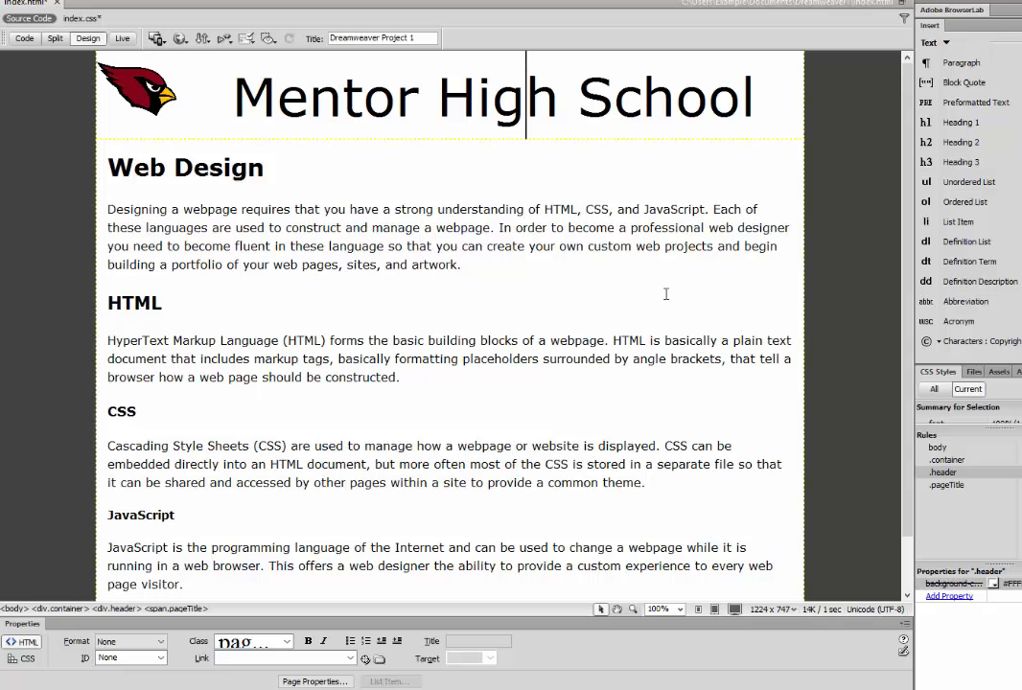
Step: Set the .container rule's background color to gray
{"action": "left_click_drag", "start_coordinate": [93, 139], "coordinate": [545, 566]}
{"action": "left_click", "coordinate": [331, 283]}
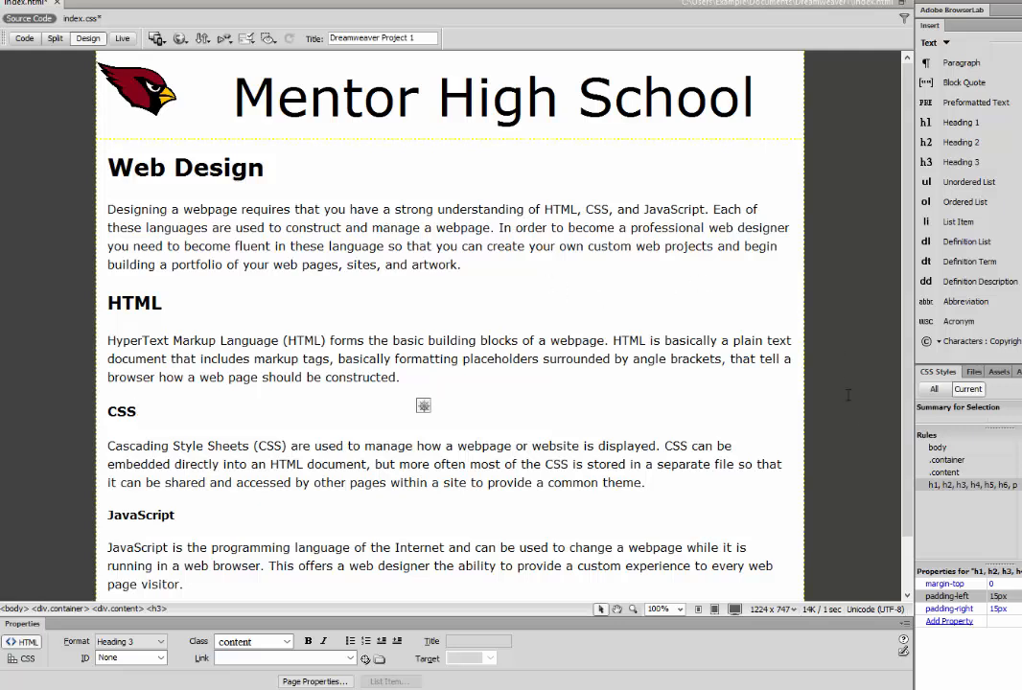
{"action": "left_click", "coordinate": [947, 461]}
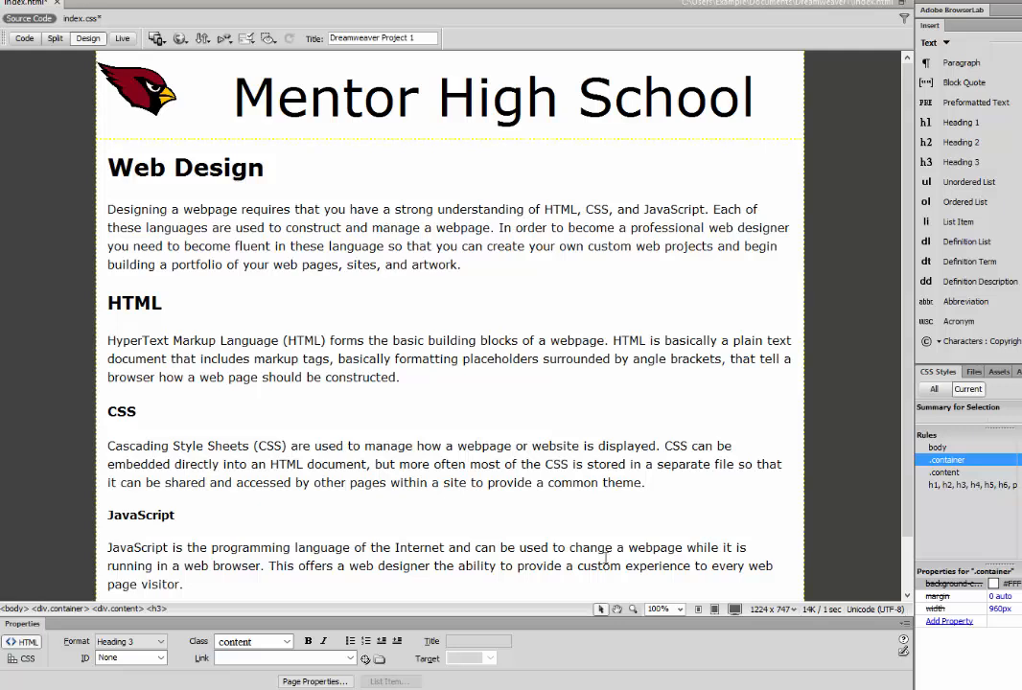
{"action": "left_click", "coordinate": [993, 584]}
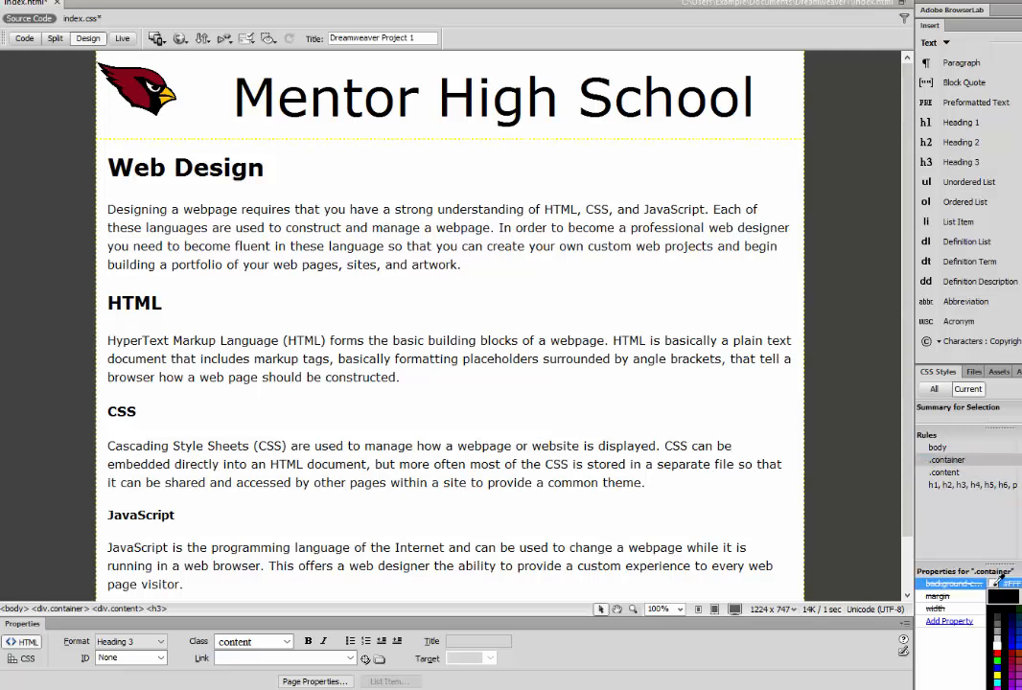
{"action": "left_click", "coordinate": [998, 631]}
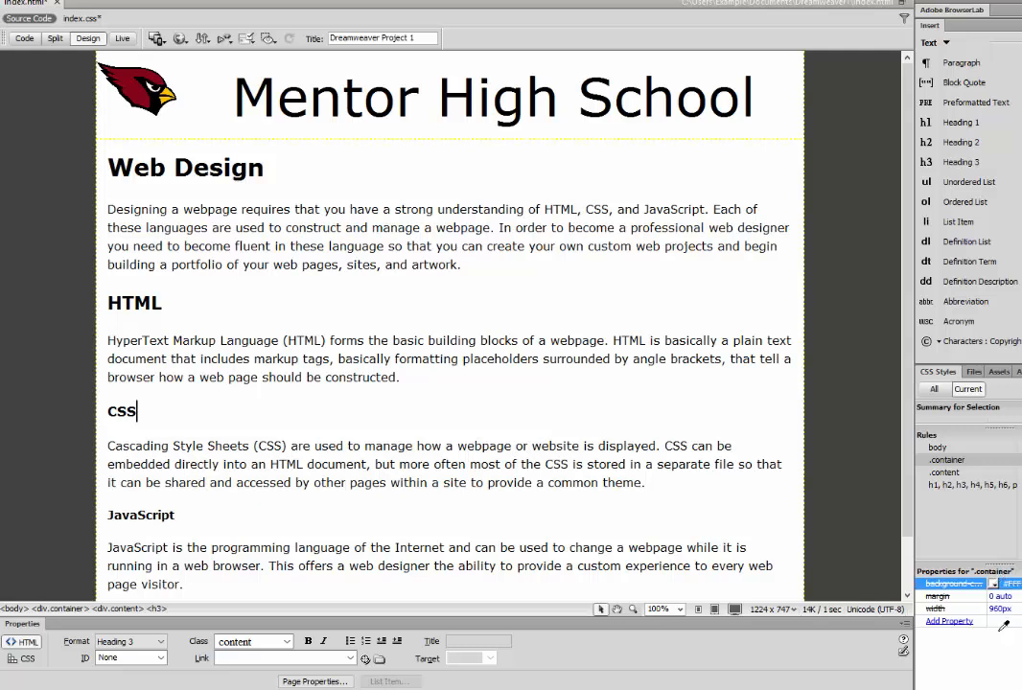
{"action": "left_click", "coordinate": [378, 309]}
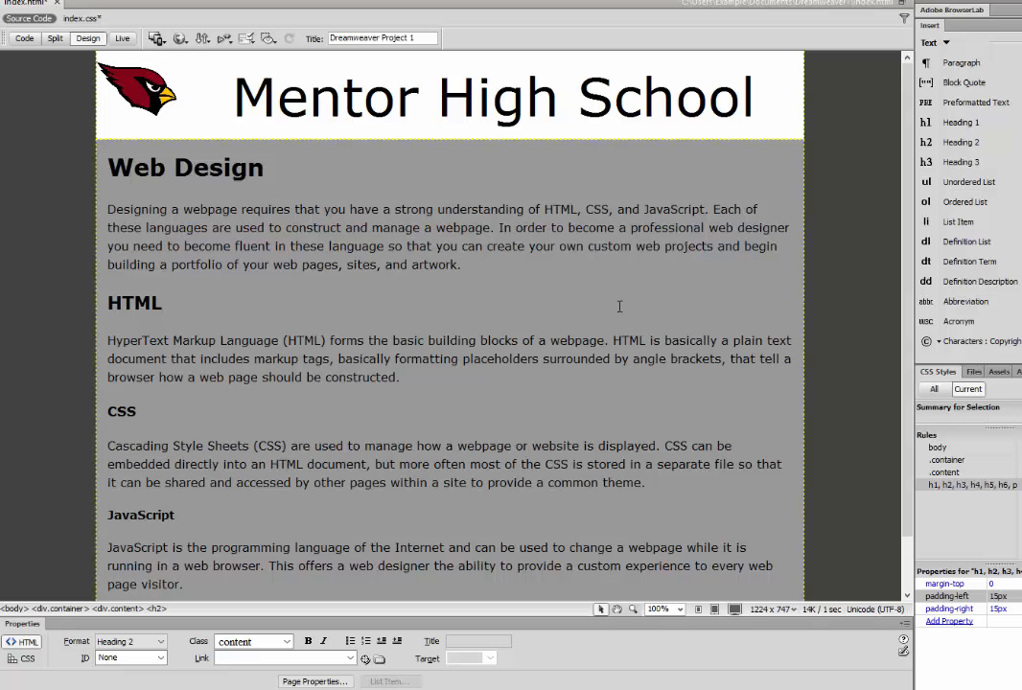
Step: Set the body rule's background color to dark red by sampling the Cardinal logo
{"action": "left_click", "coordinate": [858, 241]}
{"action": "left_click", "coordinate": [937, 447]}
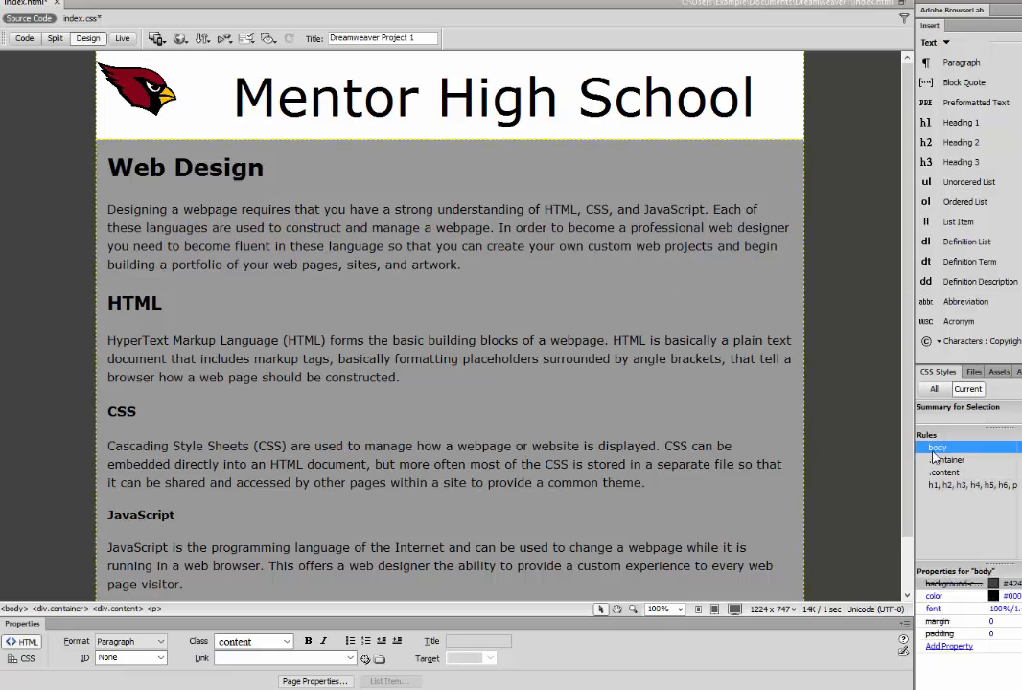
{"action": "left_click", "coordinate": [993, 584]}
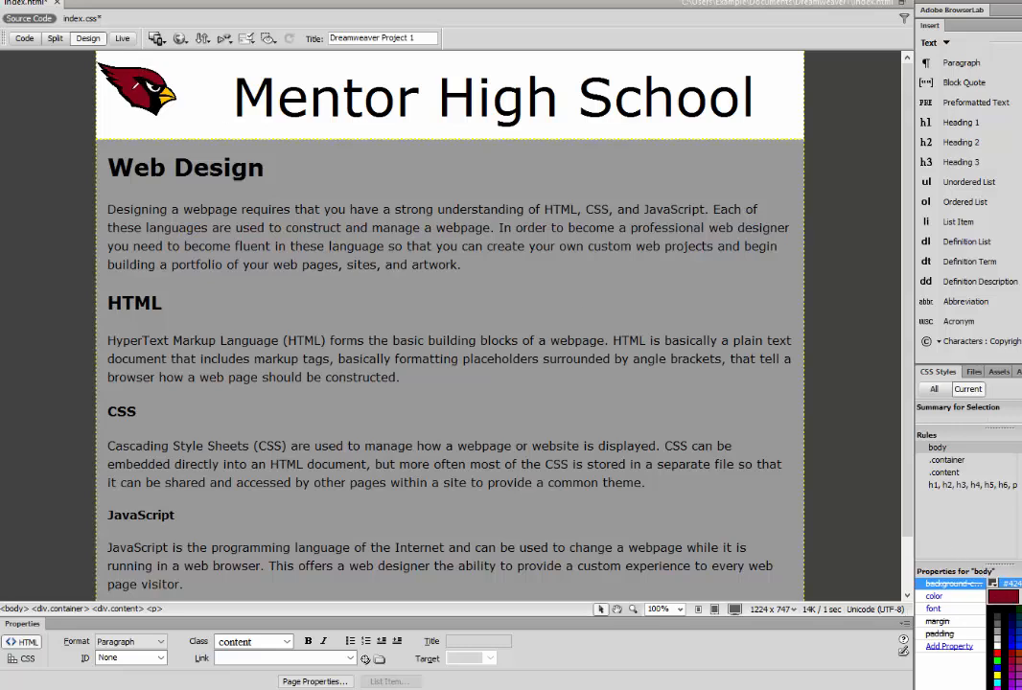
{"action": "left_click", "coordinate": [997, 660]}
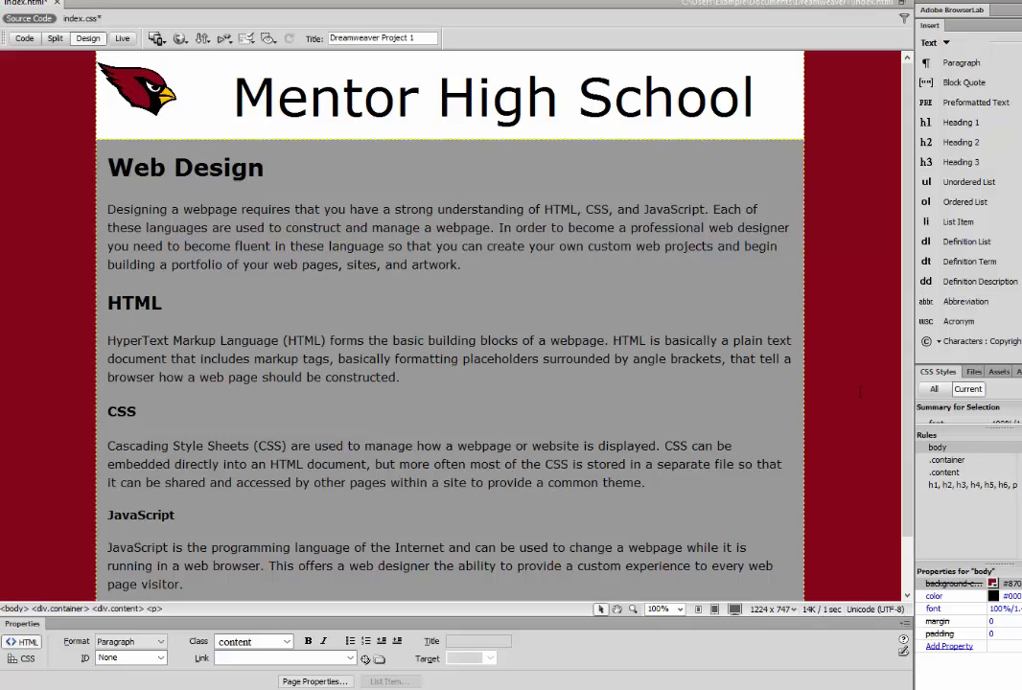
Step: Set the .footer rule's background color to dark red by sampling the page background
{"action": "scroll", "coordinate": [762, 239], "scroll_direction": "down", "scroll_amount": 2}
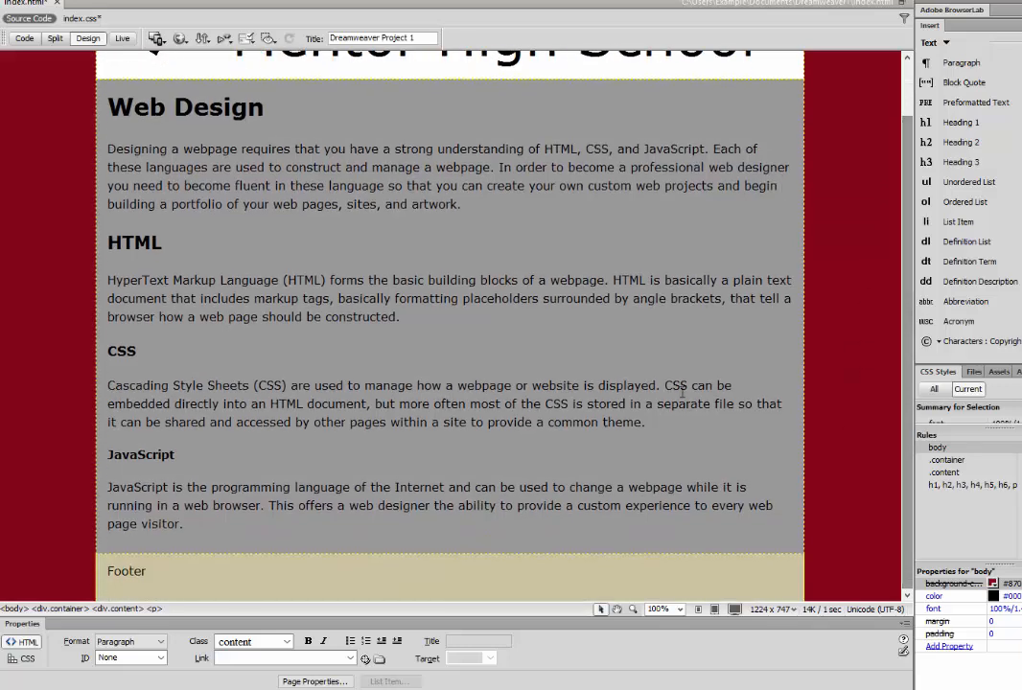
{"action": "left_click", "coordinate": [173, 575]}
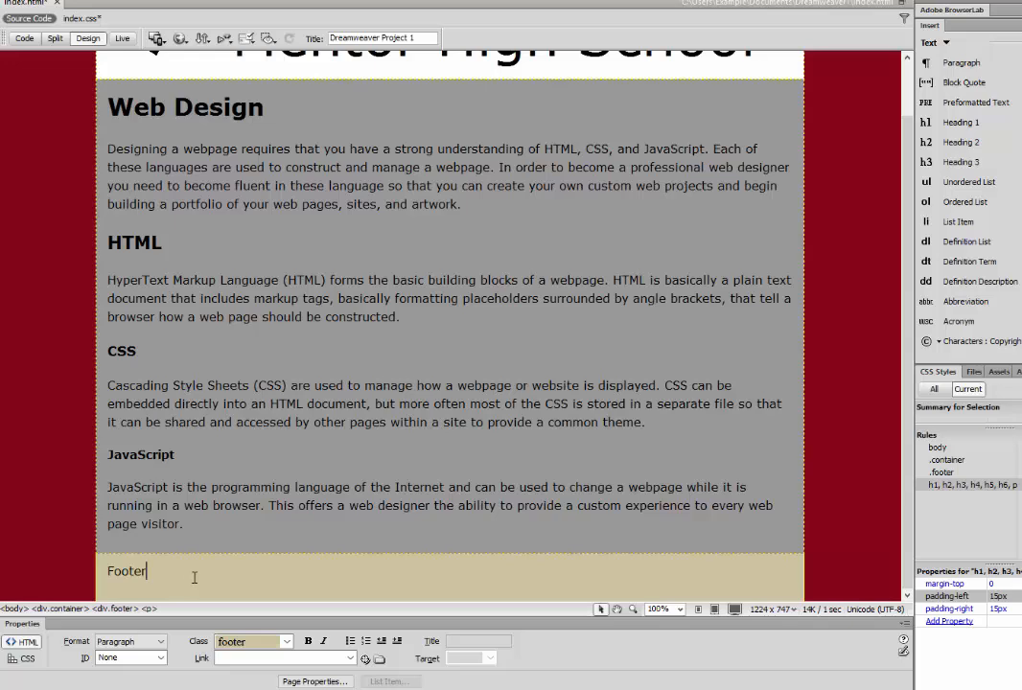
{"action": "left_click", "coordinate": [952, 473]}
{"action": "left_click", "coordinate": [1007, 584]}
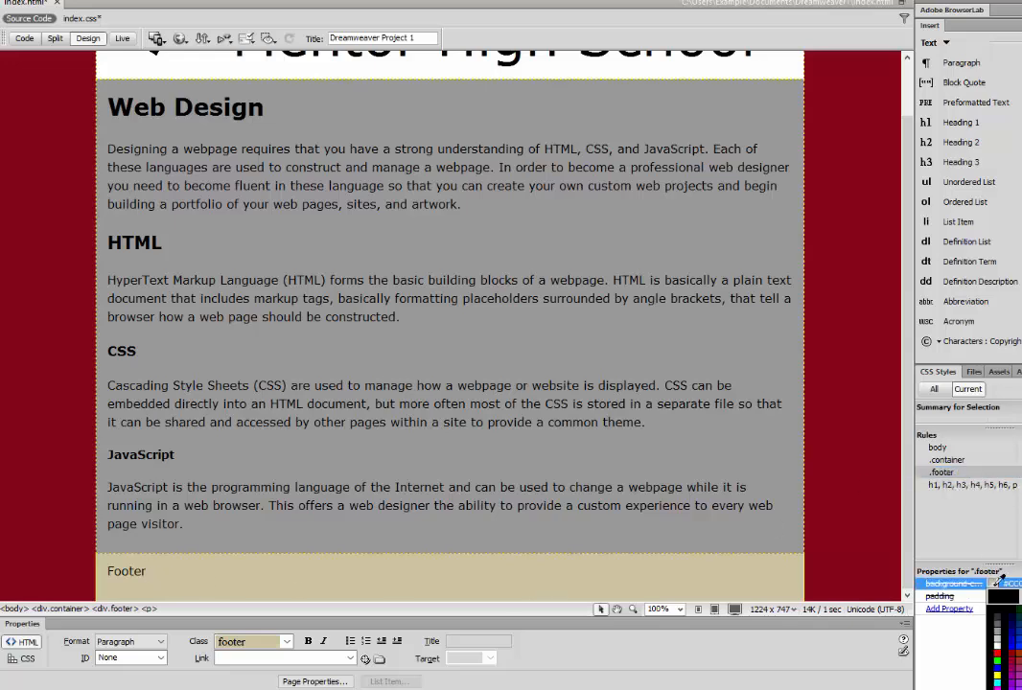
{"action": "left_click", "coordinate": [998, 583]}
{"action": "left_click", "coordinate": [862, 594]}
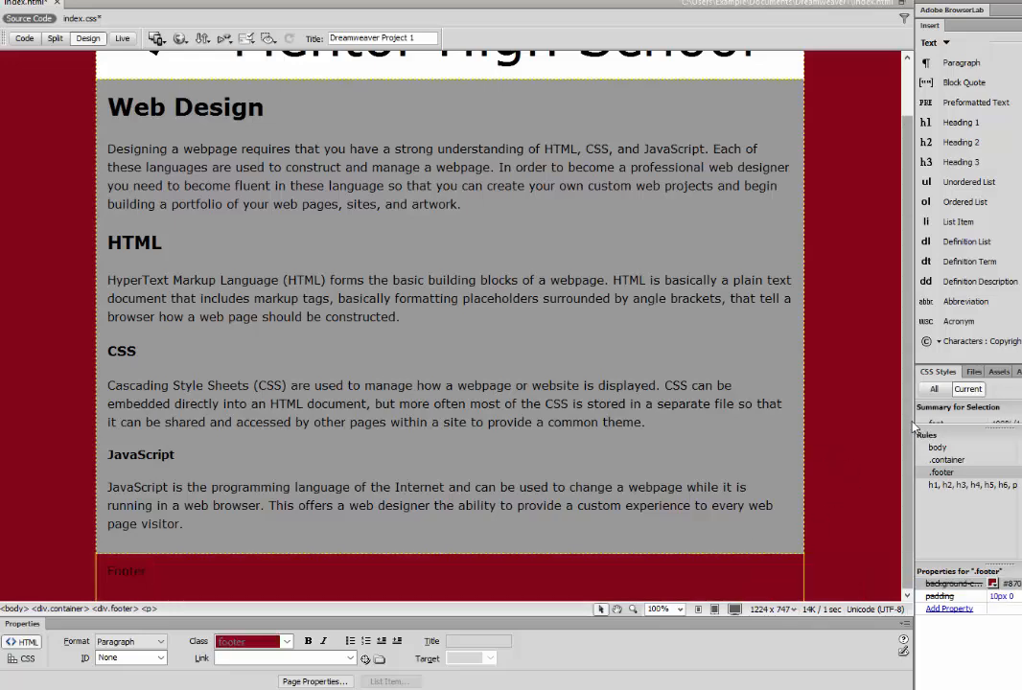
Step: Set the .footer rule's background color to golden yellow #FFC000 by sampling the beak of the Cardinal logo
{"action": "scroll", "coordinate": [908, 384], "scroll_direction": "up", "scroll_amount": 1}
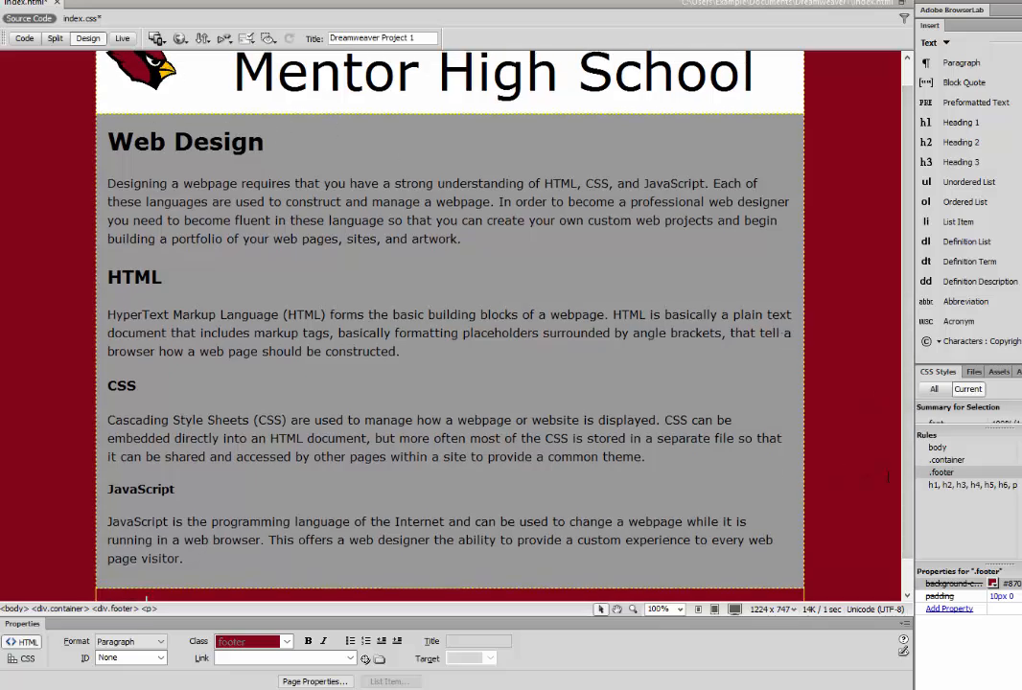
{"action": "left_click", "coordinate": [992, 583]}
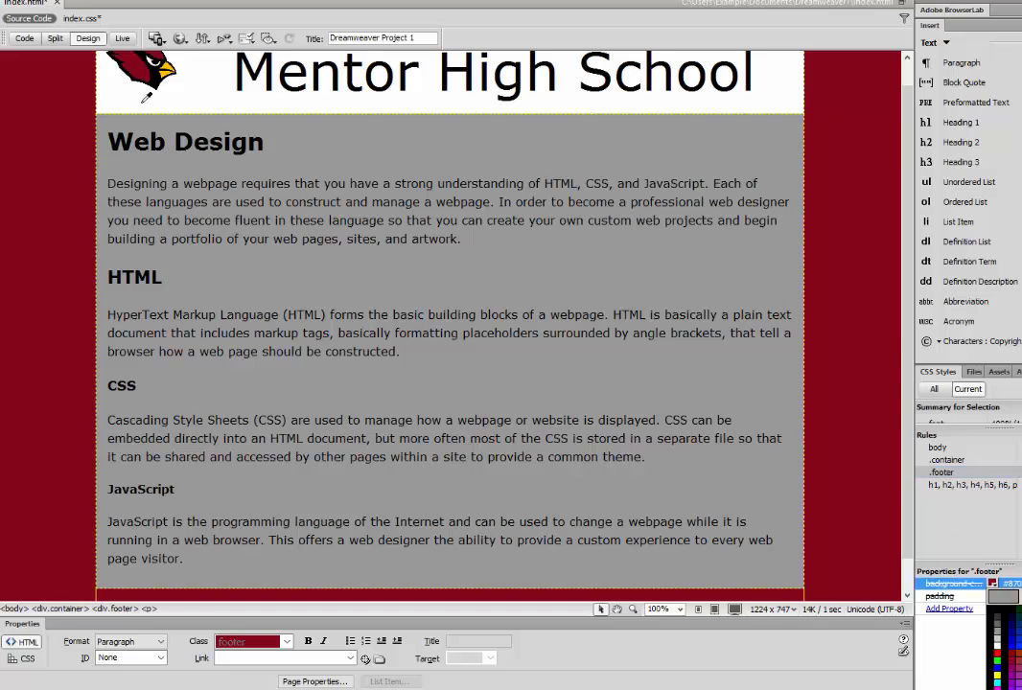
{"action": "left_click", "coordinate": [146, 52]}
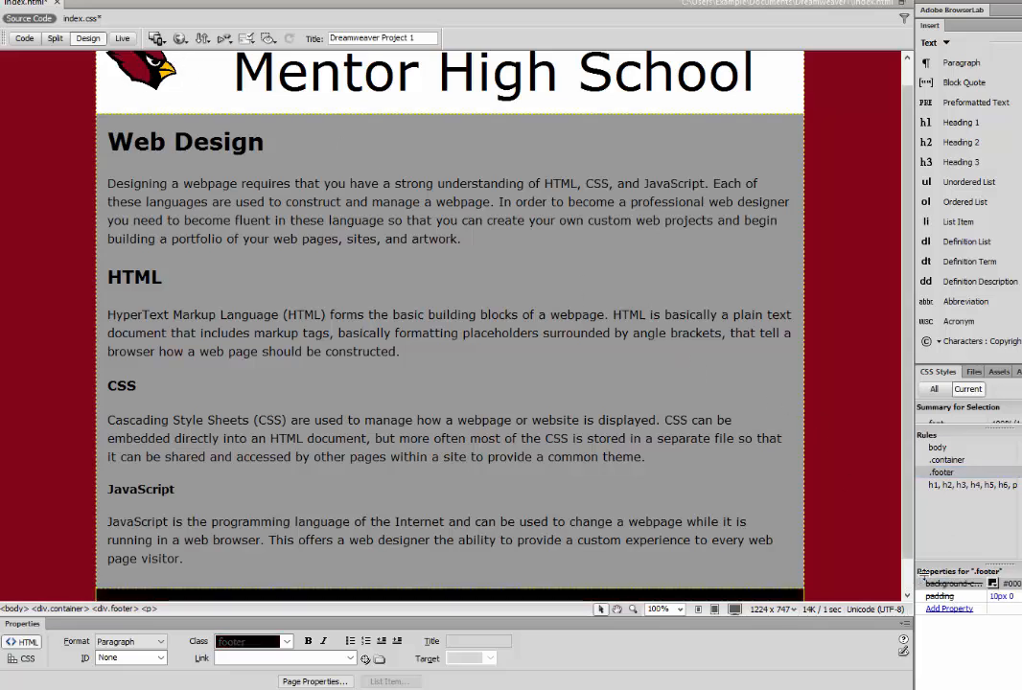
{"action": "left_click", "coordinate": [994, 584]}
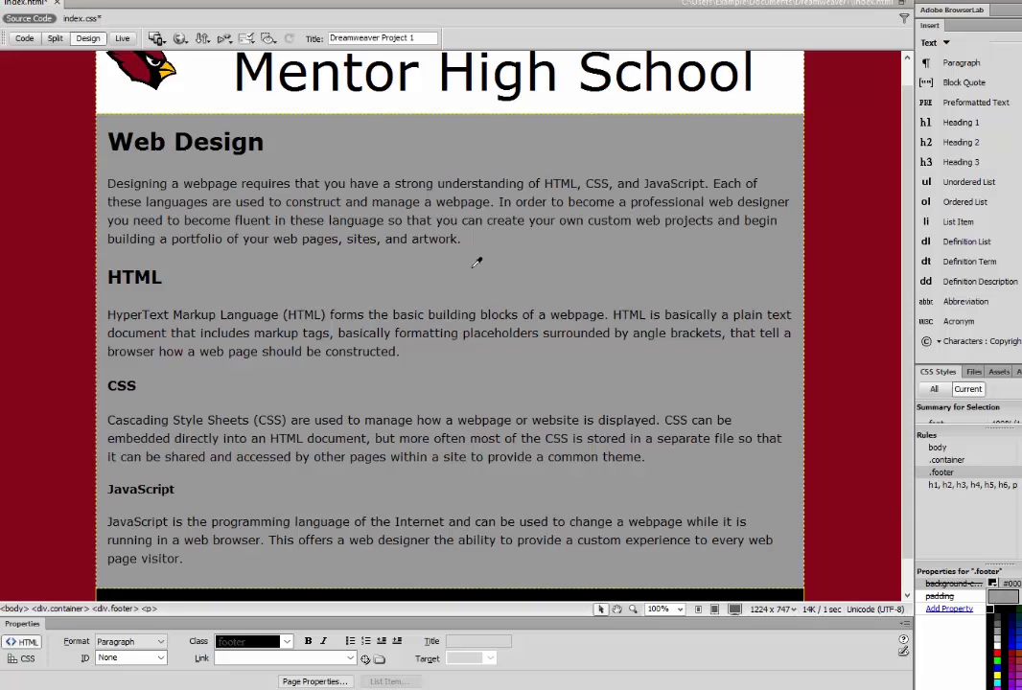
{"action": "left_click", "coordinate": [171, 69]}
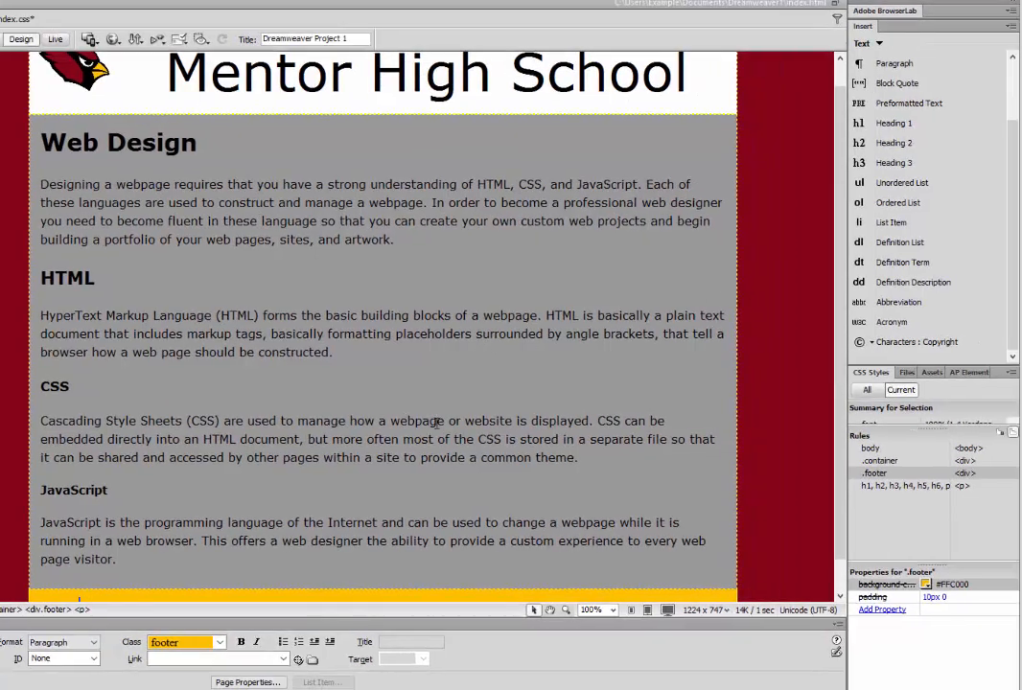
Step: Replace the placeholder text in the footer with "Mentor High School, 2015"
{"action": "scroll", "coordinate": [438, 424], "scroll_direction": "down", "scroll_amount": 1}
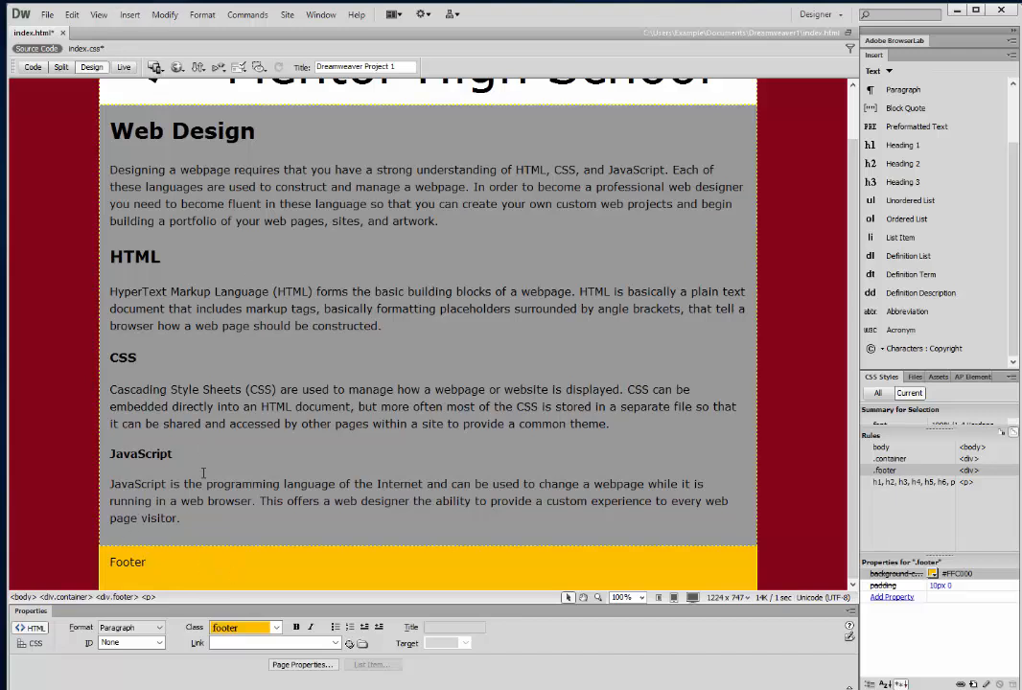
{"action": "double_click", "coordinate": [146, 562]}
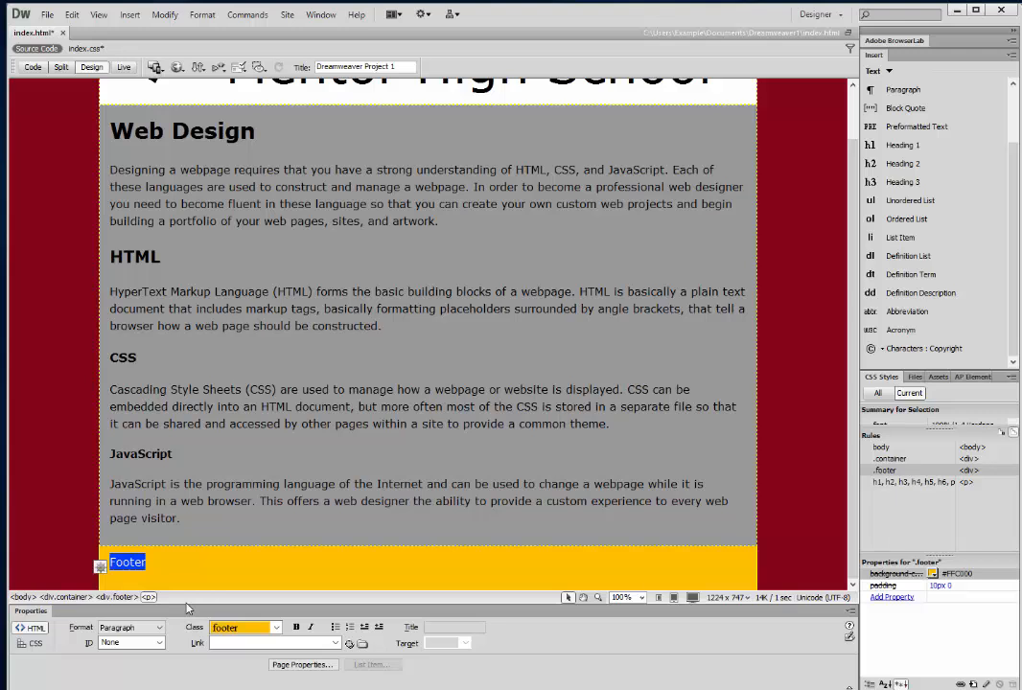
{"action": "type", "text": "Mentor"}
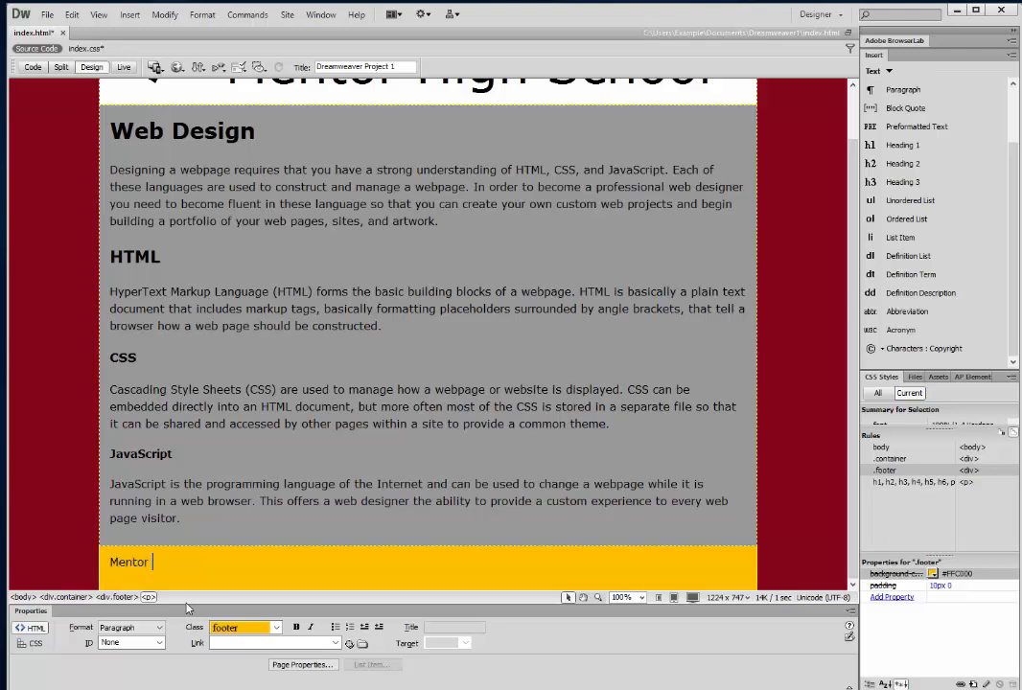
{"action": "type", "text": " High School, 2015"}
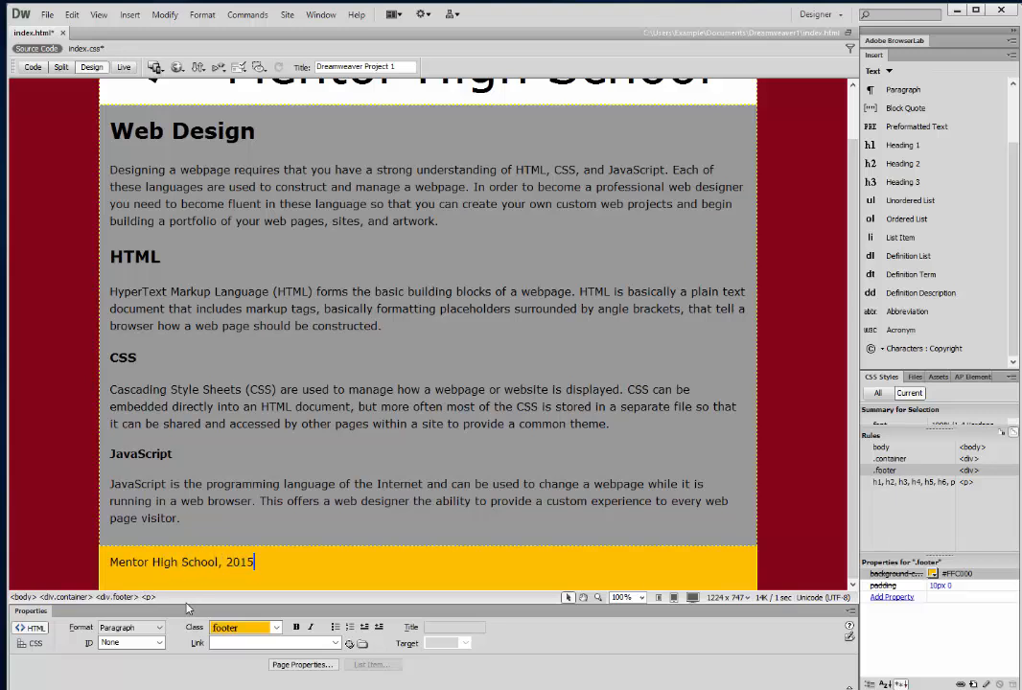
Step: Insert a copyright symbol at the start of the footer text
{"action": "key", "text": "Home"}
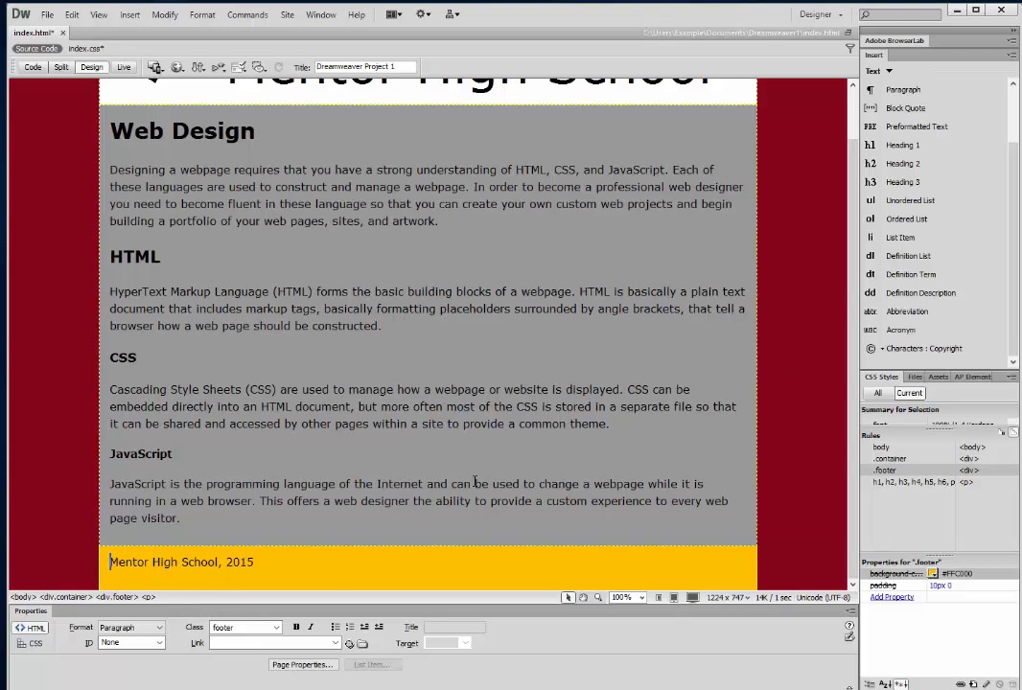
{"action": "left_click", "coordinate": [890, 72]}
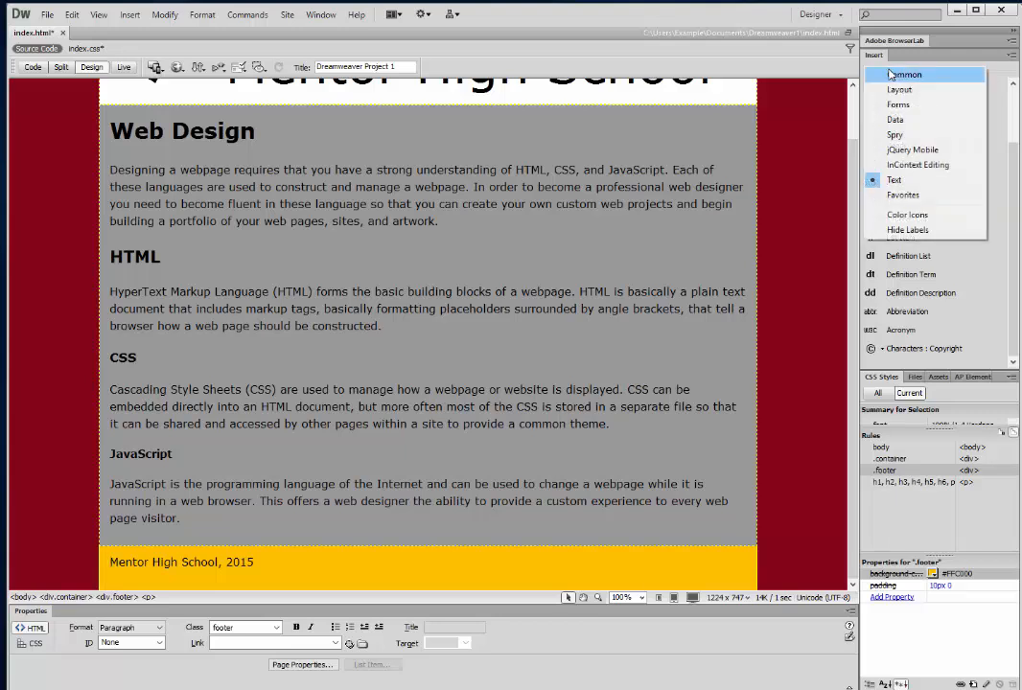
{"action": "left_click", "coordinate": [898, 180]}
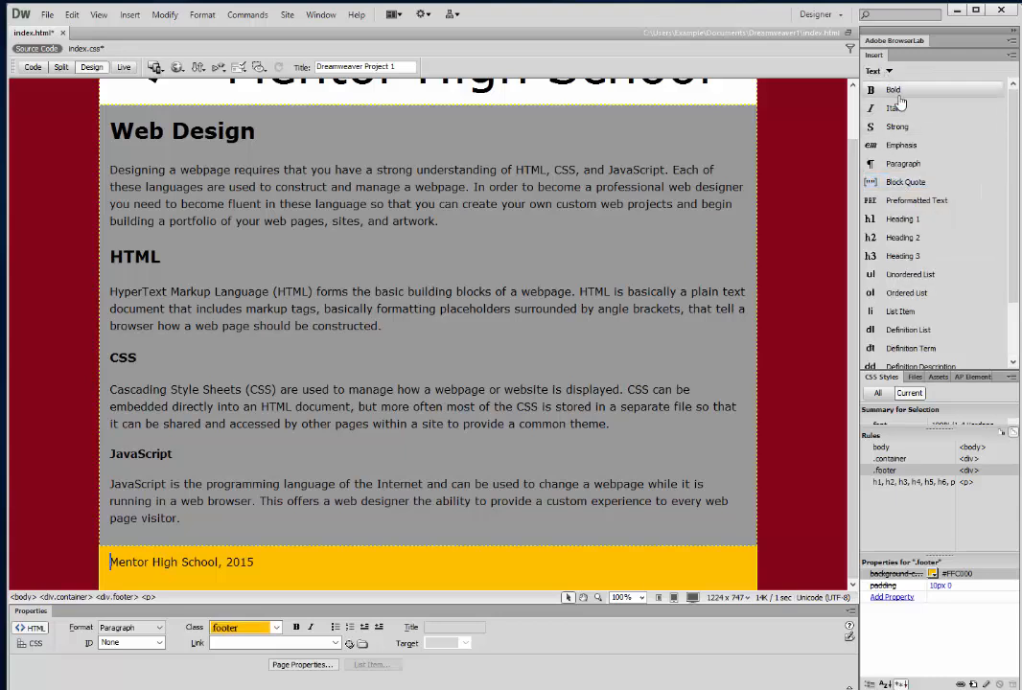
{"action": "left_click_drag", "start_coordinate": [1014, 144], "coordinate": [1015, 201]}
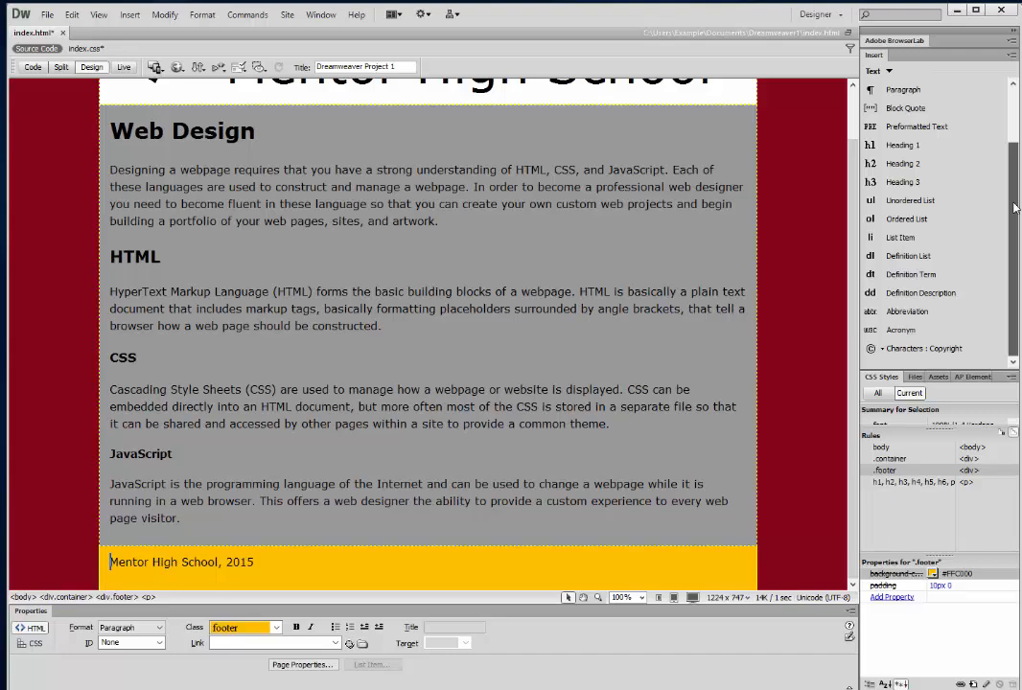
{"action": "left_click", "coordinate": [882, 350]}
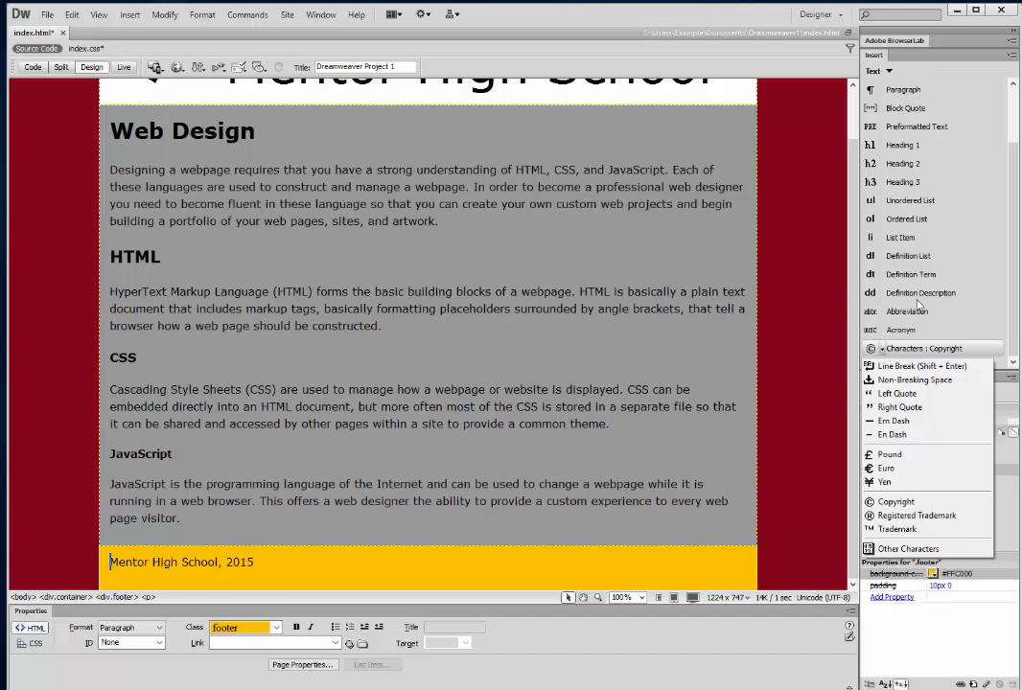
{"action": "left_click", "coordinate": [920, 351]}
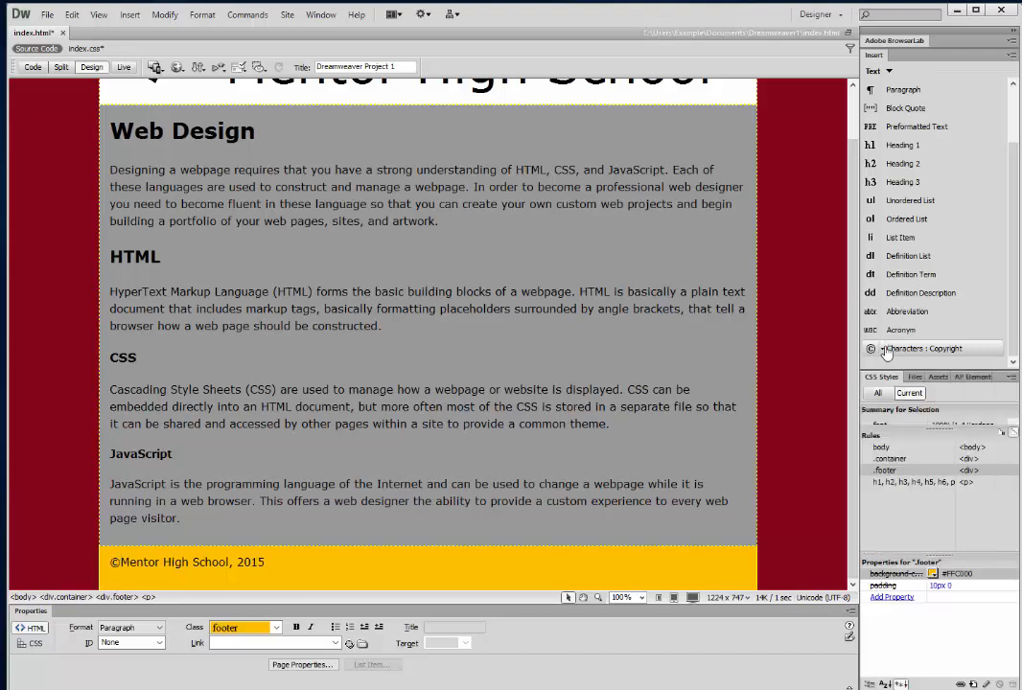
Step: Insert a second copyright symbol in the footer from the Other Characters set and delete it again
{"action": "left_click", "coordinate": [883, 350]}
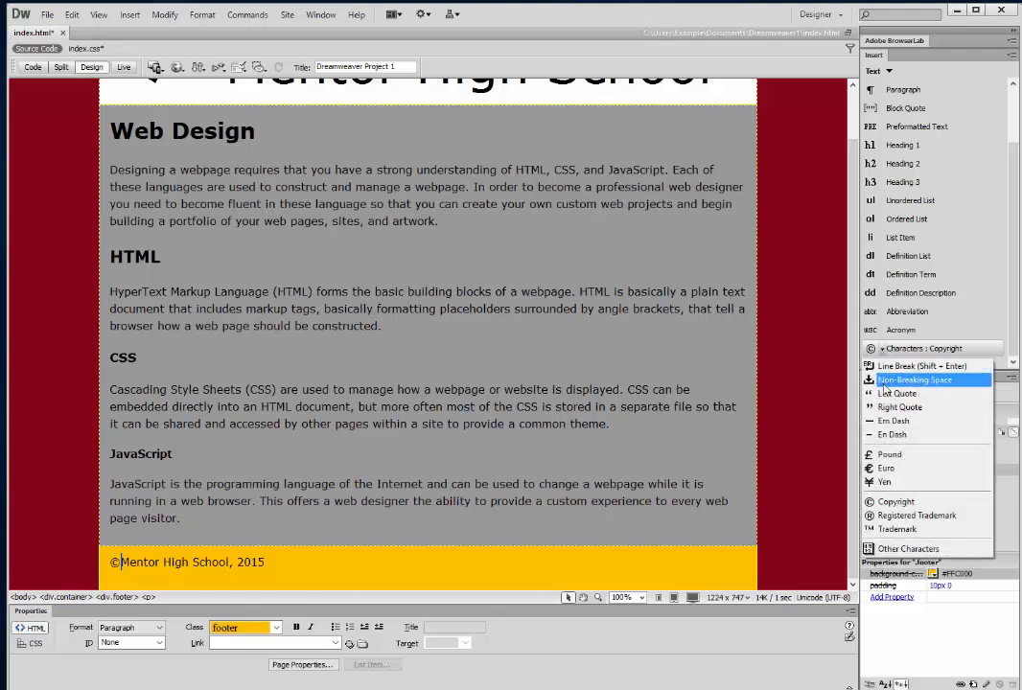
{"action": "left_click", "coordinate": [891, 551]}
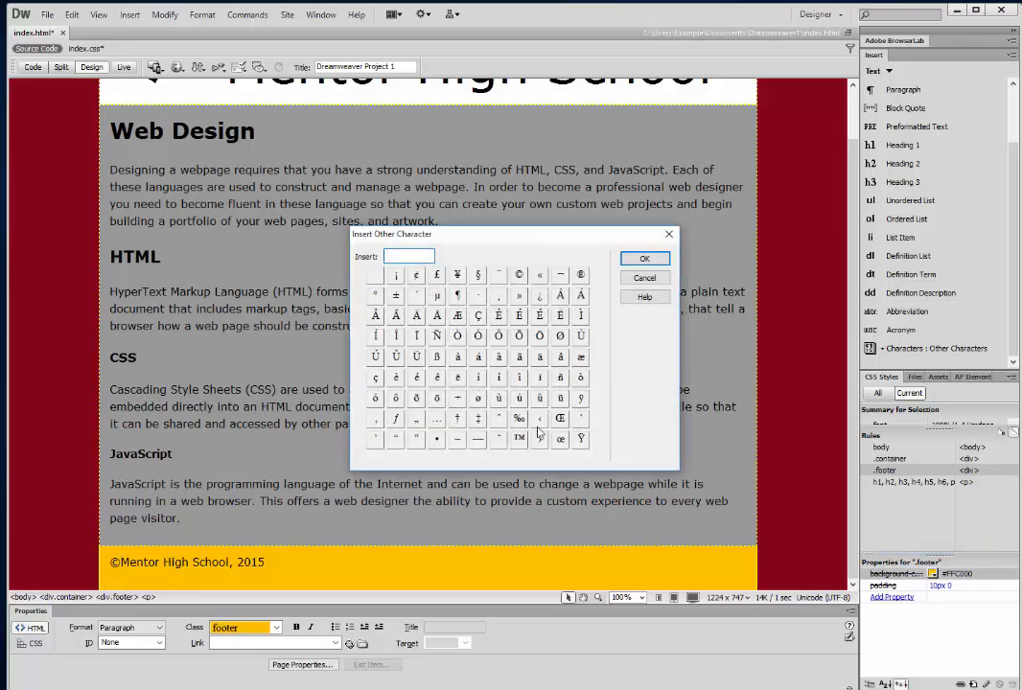
{"action": "left_click", "coordinate": [520, 276]}
{"action": "left_click_drag", "start_coordinate": [387, 256], "coordinate": [393, 256]}
{"action": "left_click", "coordinate": [418, 256]}
{"action": "left_click", "coordinate": [645, 258]}
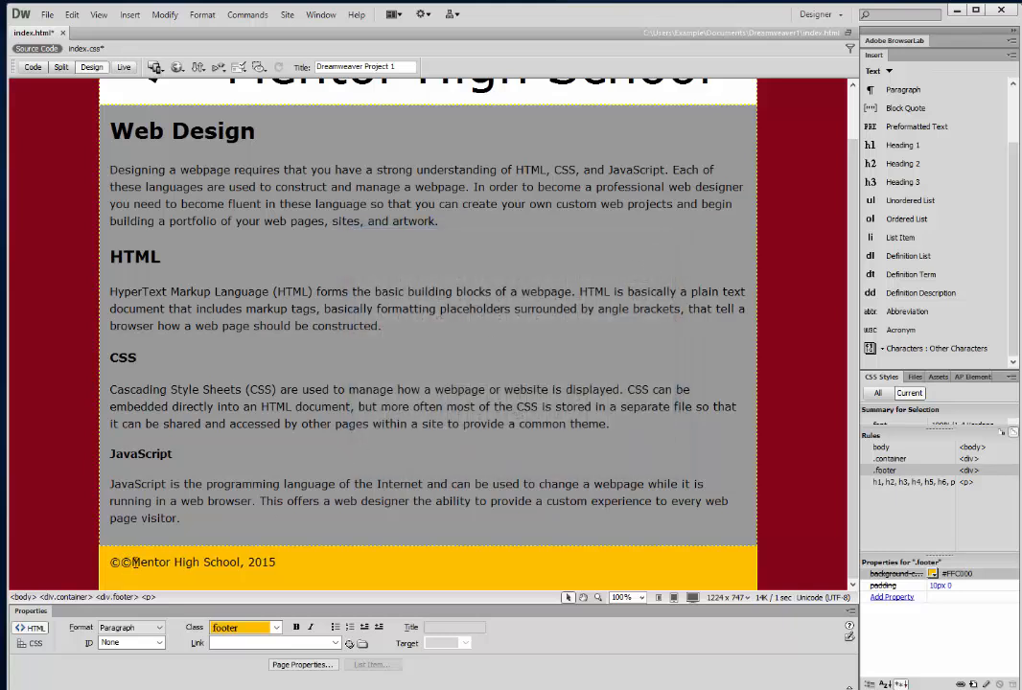
{"action": "key", "text": "BackSpace"}
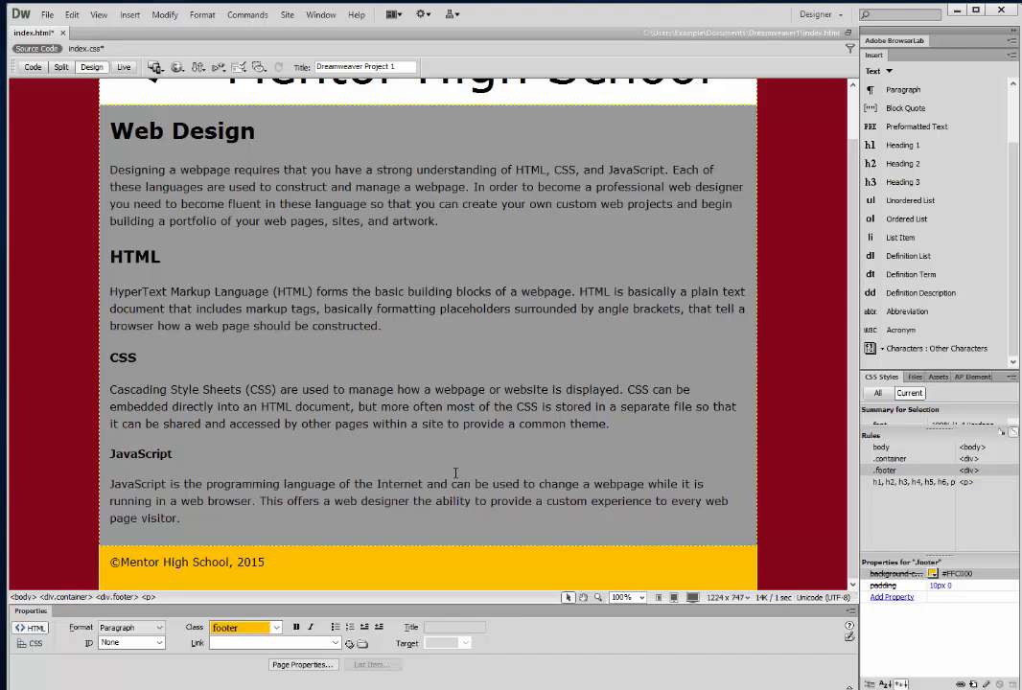
Step: Look over the page's header, content area and footer from end to end
{"action": "left_click", "coordinate": [219, 464]}
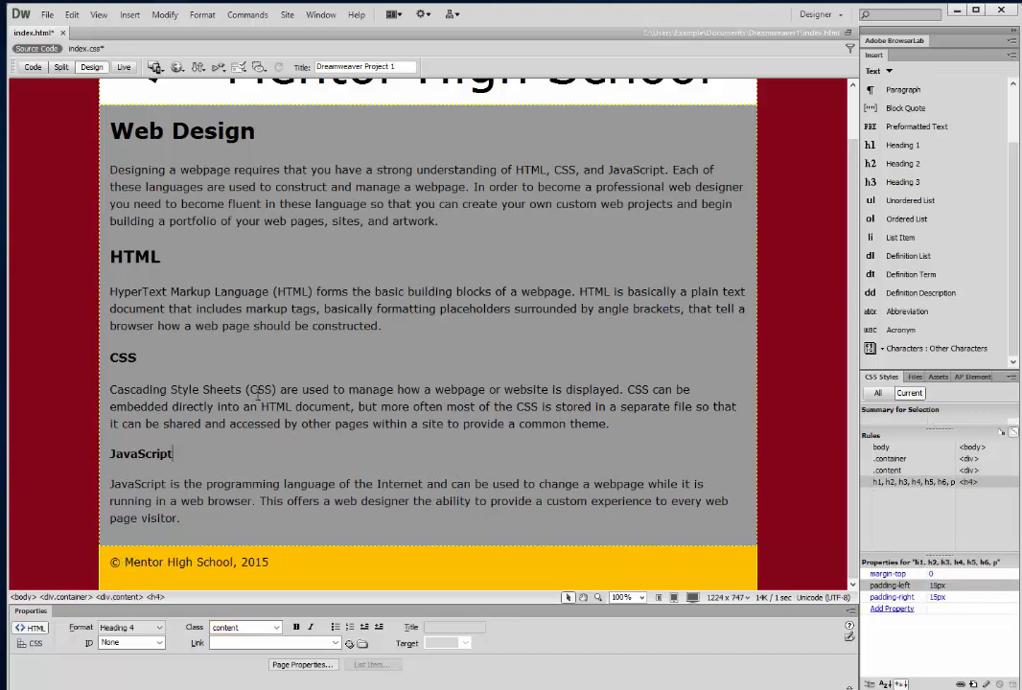
{"action": "scroll", "coordinate": [246, 211], "scroll_direction": "up", "scroll_amount": 2}
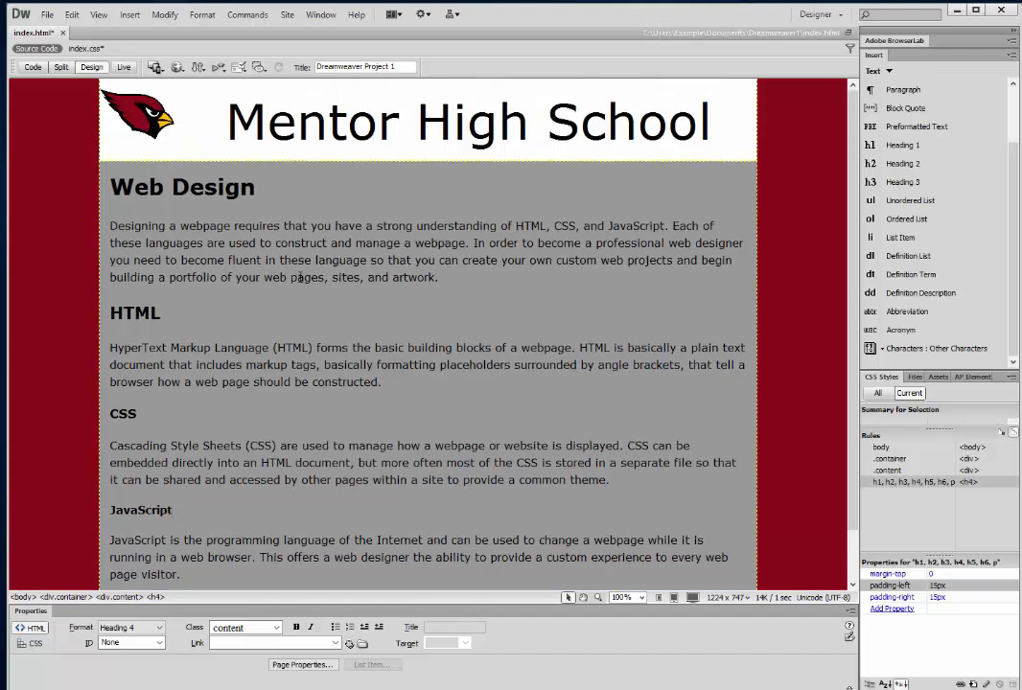
{"action": "scroll", "coordinate": [249, 230], "scroll_direction": "down", "scroll_amount": 1}
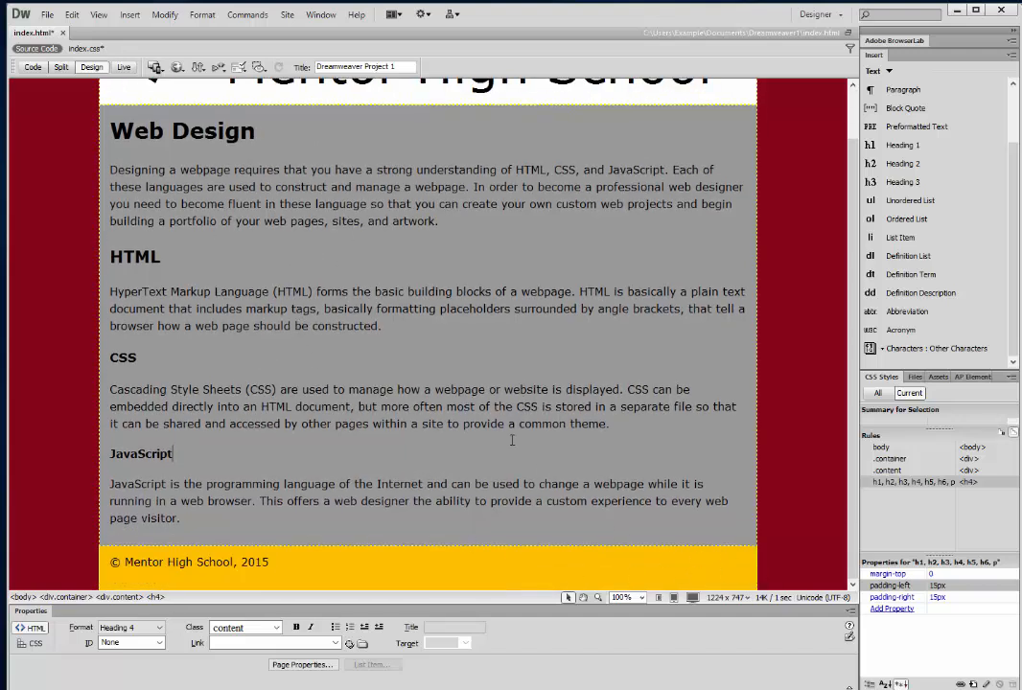
{"action": "scroll", "coordinate": [427, 366], "scroll_direction": "up", "scroll_amount": 1}
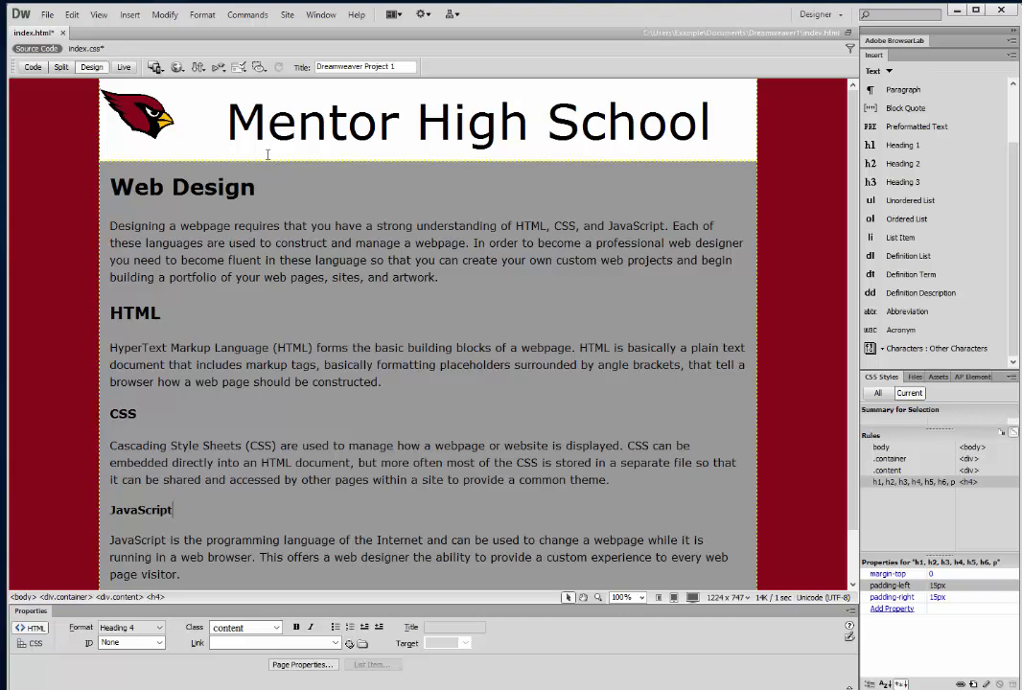
Step: Save index.html and preview the page in Chrome, saving the modified related files as well
{"action": "left_click", "coordinate": [48, 15]}
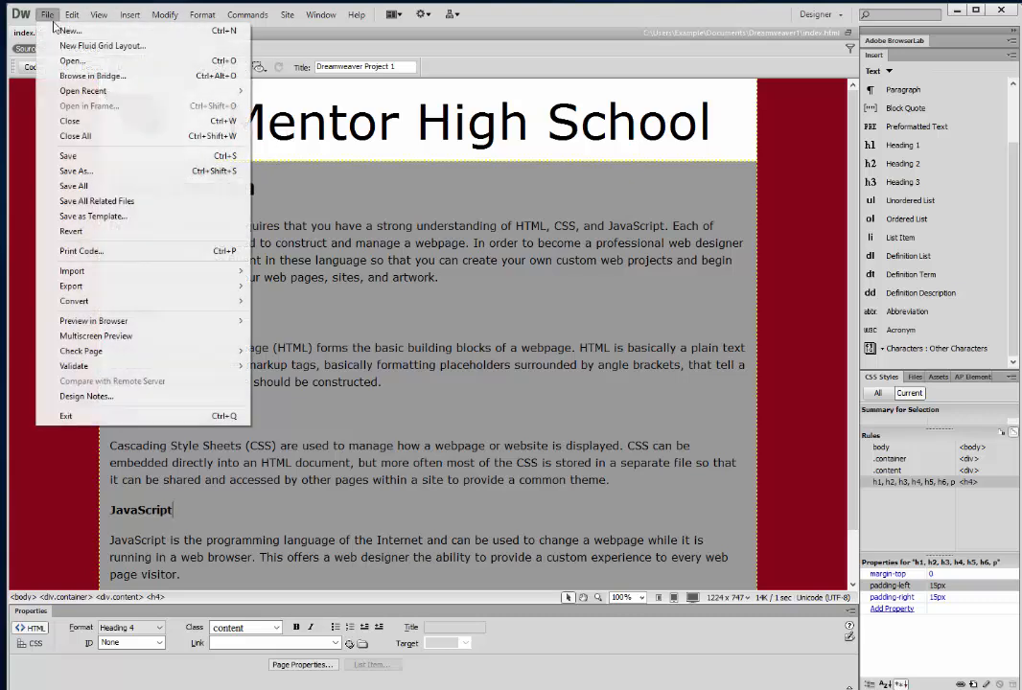
{"action": "left_click", "coordinate": [60, 134]}
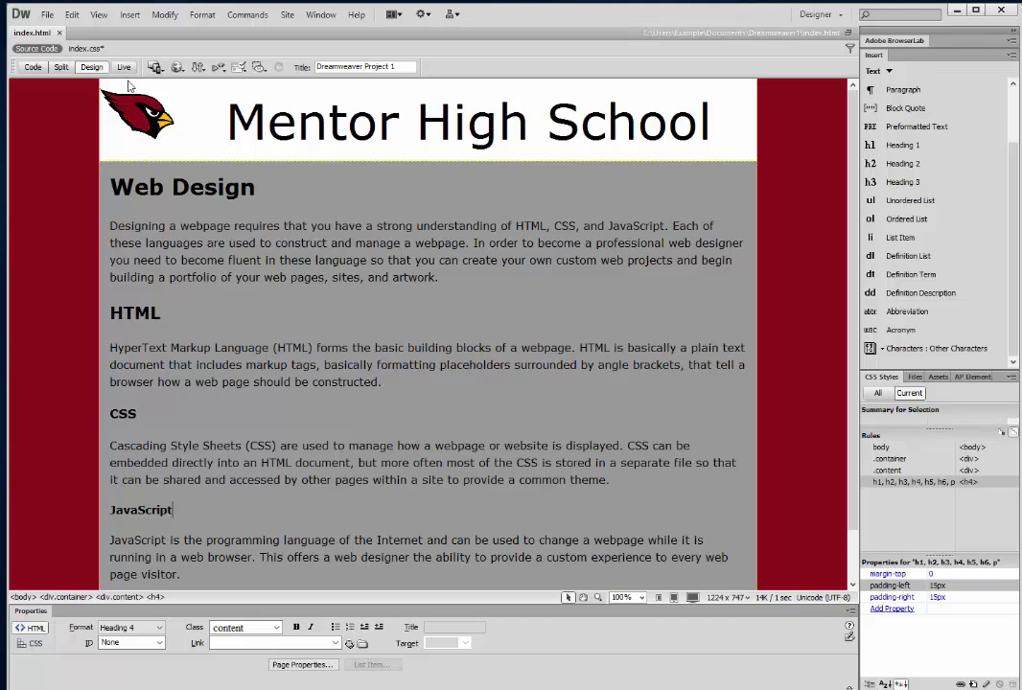
{"action": "left_click", "coordinate": [177, 67]}
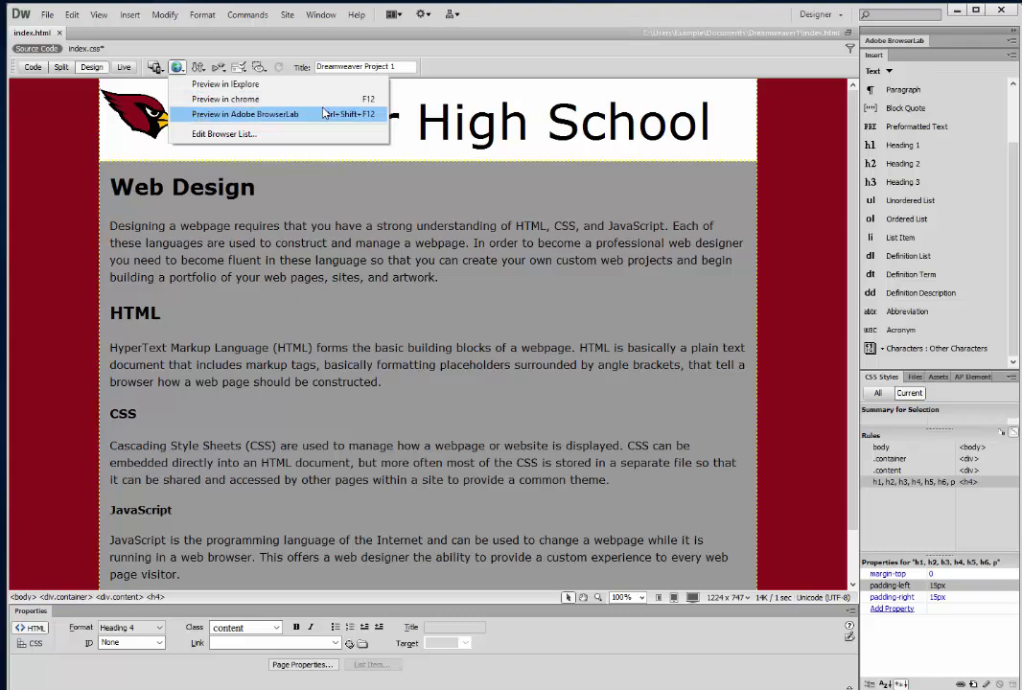
{"action": "left_click", "coordinate": [375, 104]}
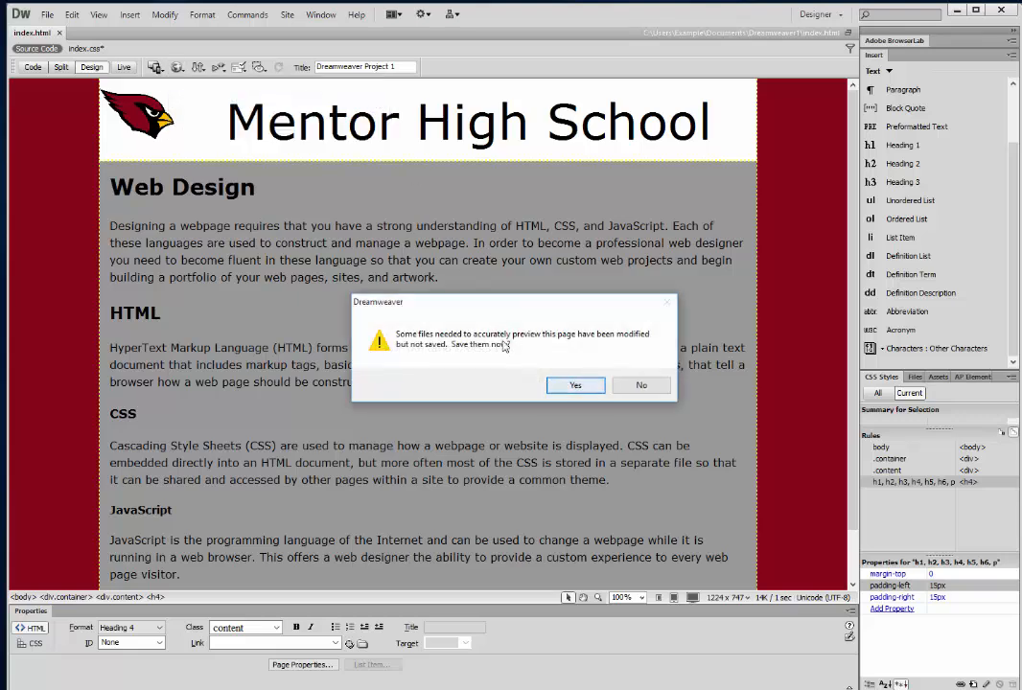
{"action": "left_click", "coordinate": [575, 385]}
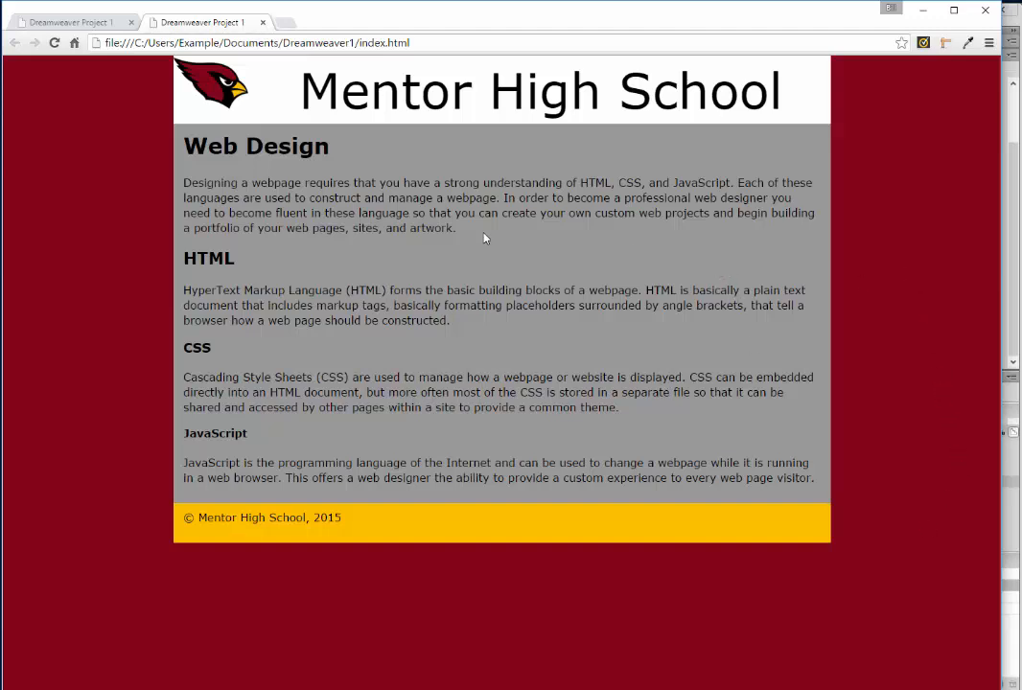
Step: Close the older duplicate preview tab in Chrome and switch back to Dreamweaver
{"action": "left_click", "coordinate": [132, 23]}
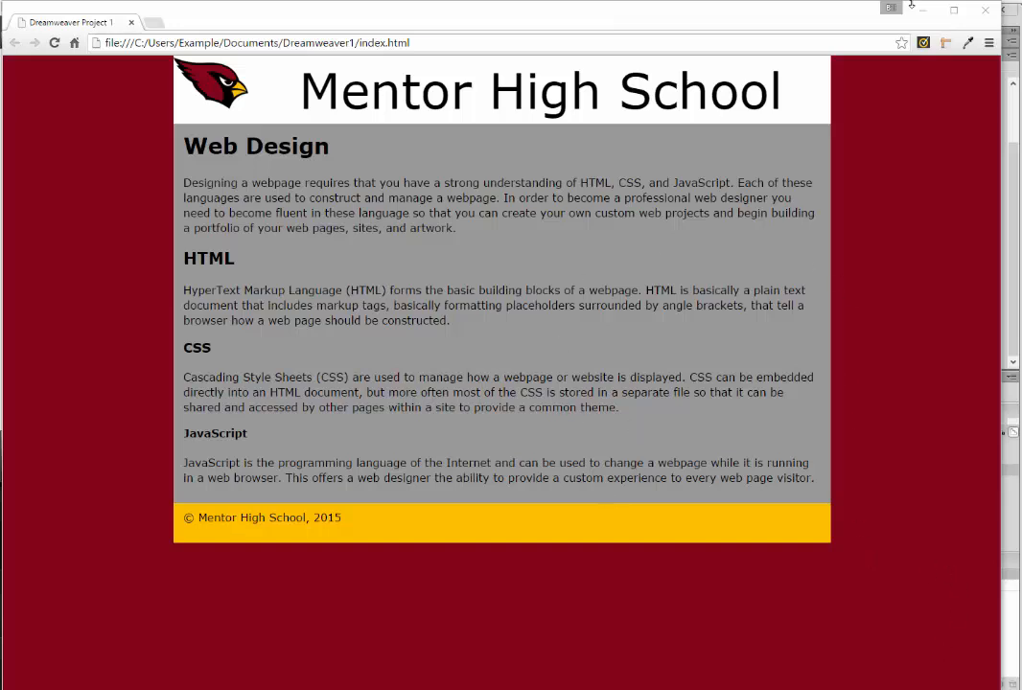
{"action": "key", "text": "alt+Tab"}
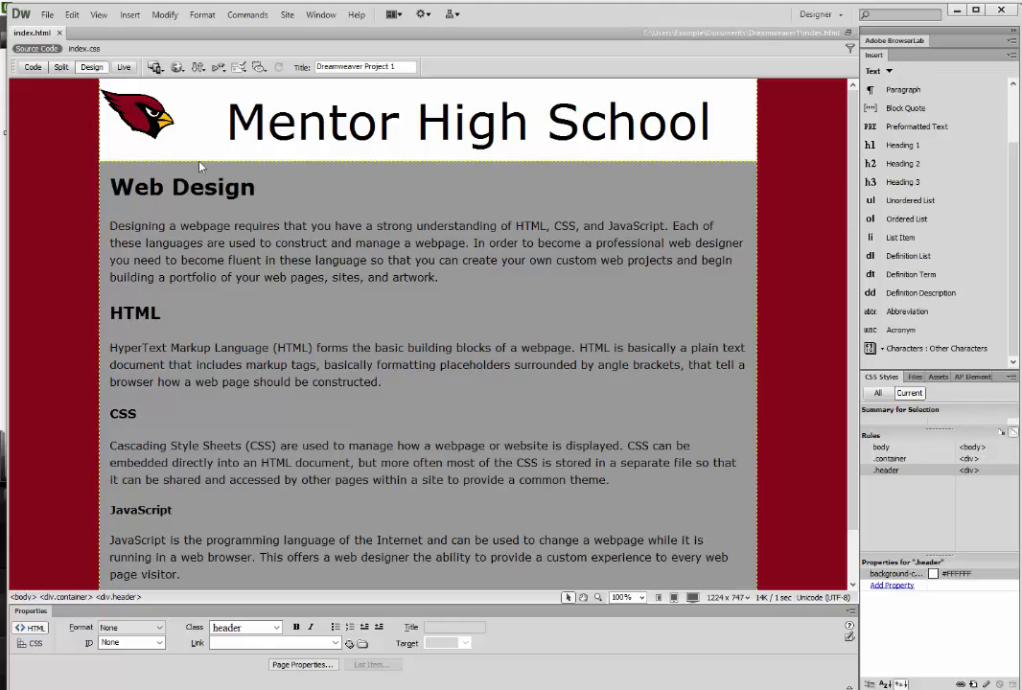
Step: Show the page's source code and select the closing </a> tag between the header's logo image and the pageTitle span
{"action": "left_click", "coordinate": [32, 67]}
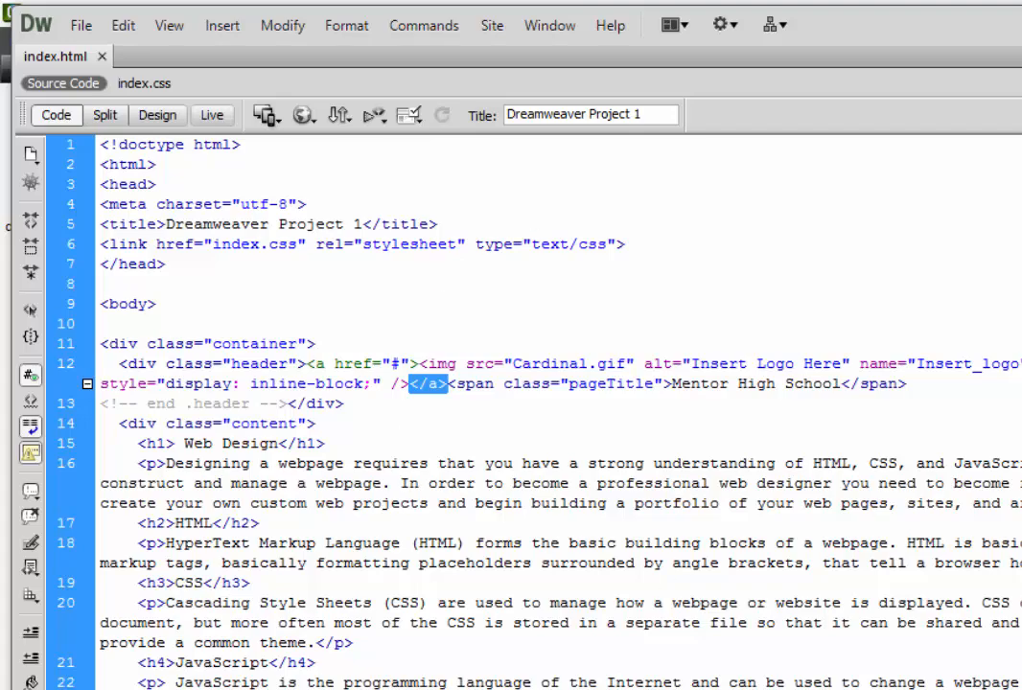
{"action": "left_click", "coordinate": [474, 487]}
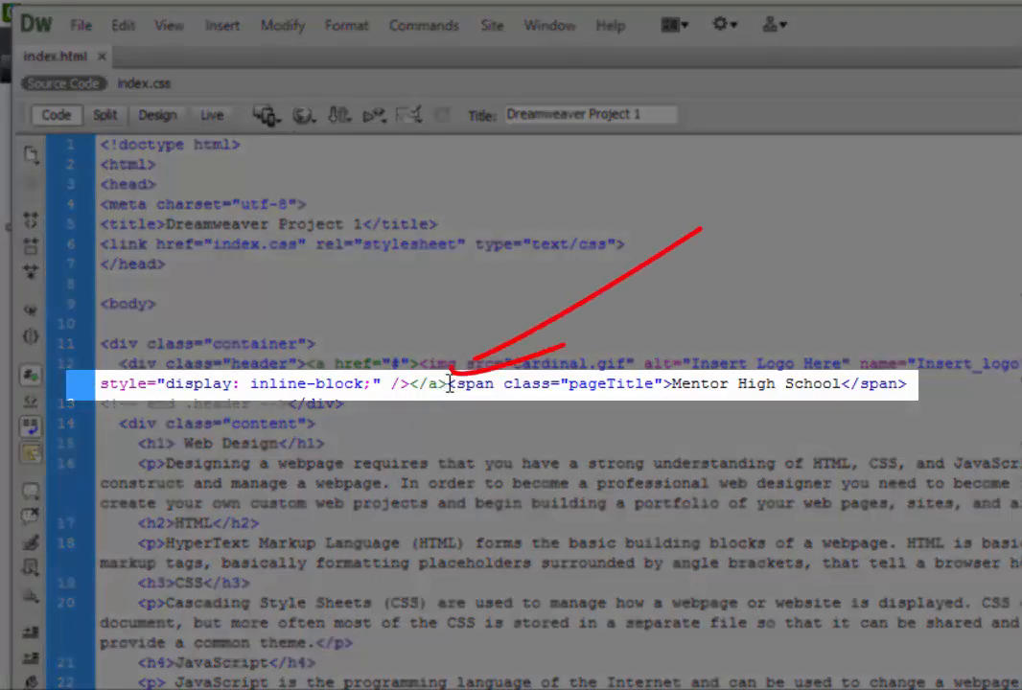
{"action": "left_click_drag", "start_coordinate": [448, 384], "coordinate": [412, 384]}
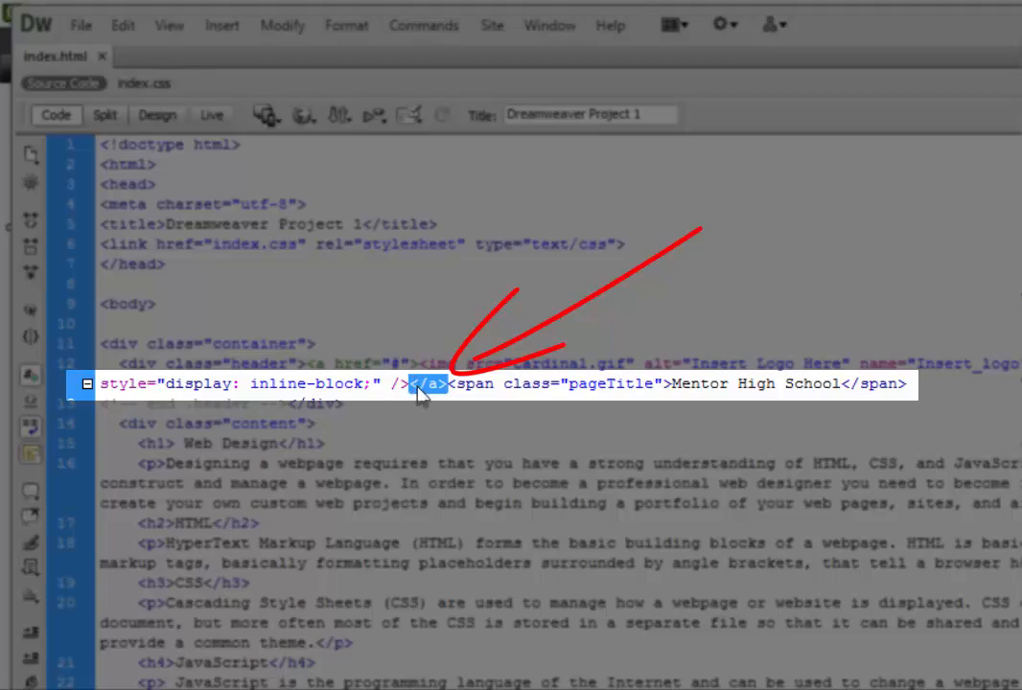